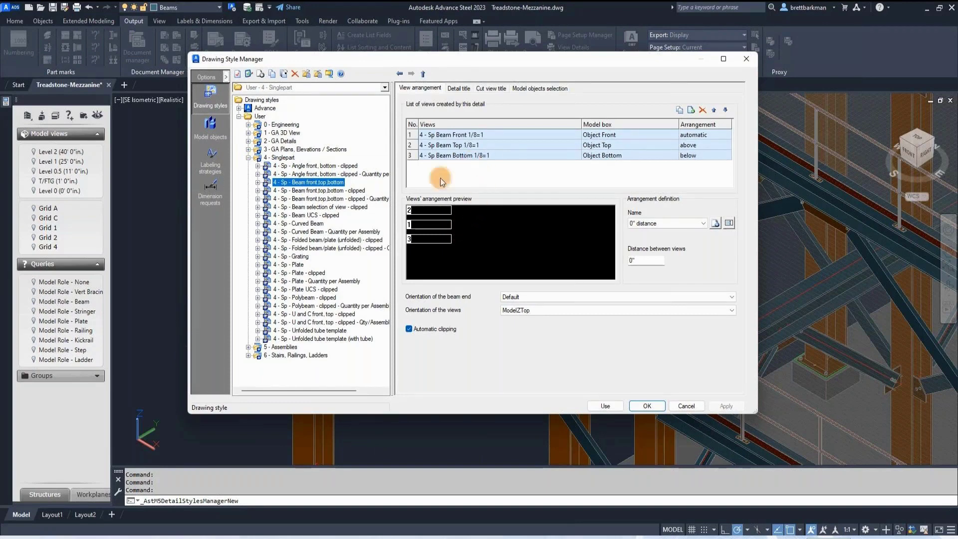
# Step: Create a detail of the selected beam with the 4 - Sp - Beam front,top,bottom style using the default settings
pyautogui.click(258, 182)
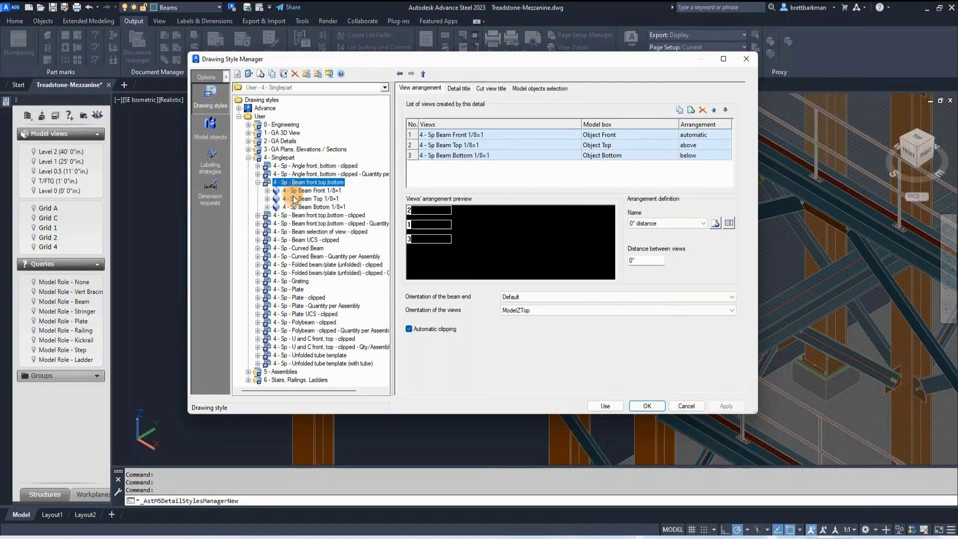
pyautogui.click(614, 406)
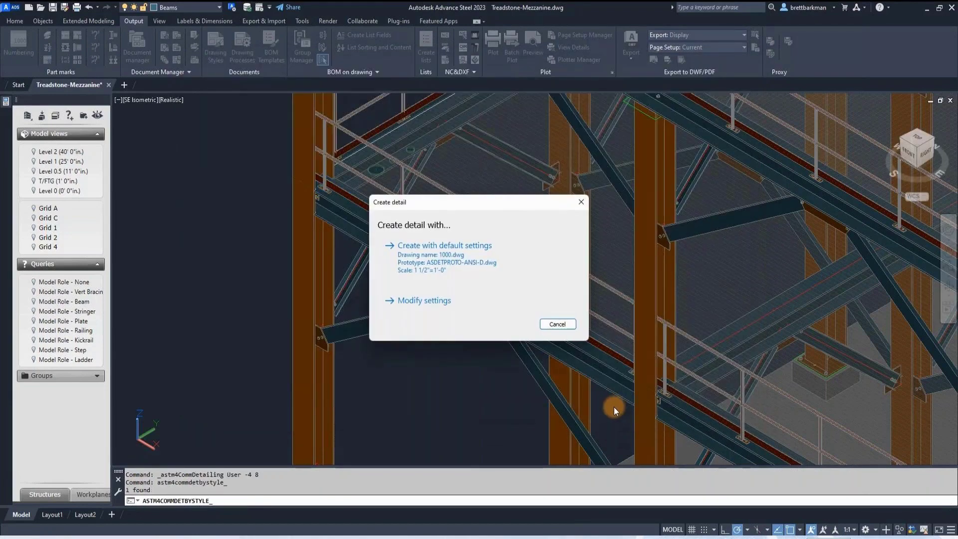
pyautogui.click(431, 261)
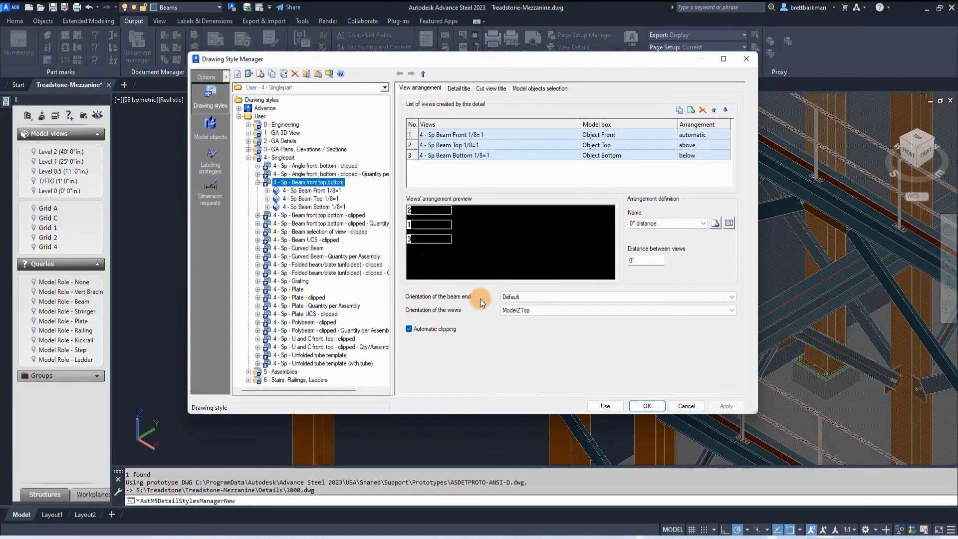
pyautogui.click(642, 404)
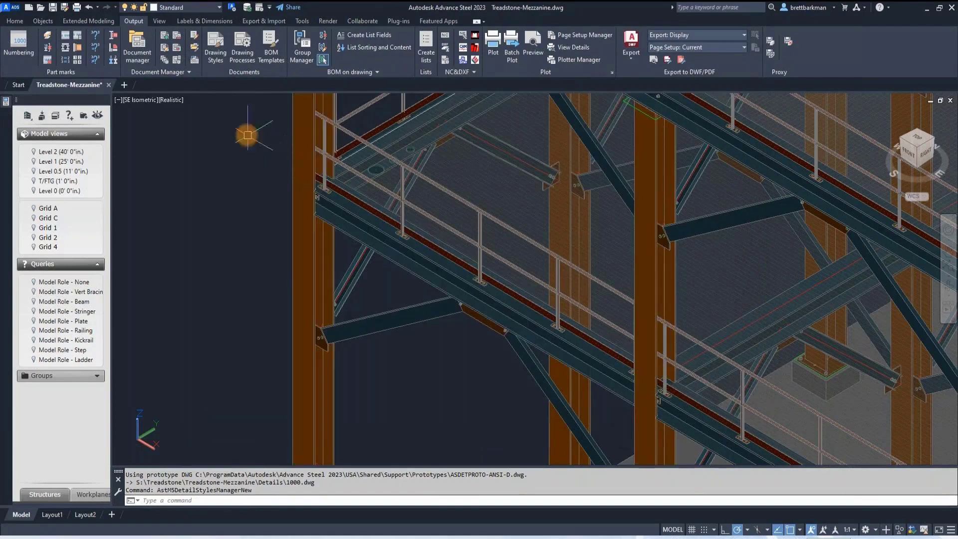
# Step: Open the up-to-date detail drawing 1000.dwg from the project documents in the Document Manager
pyautogui.click(142, 44)
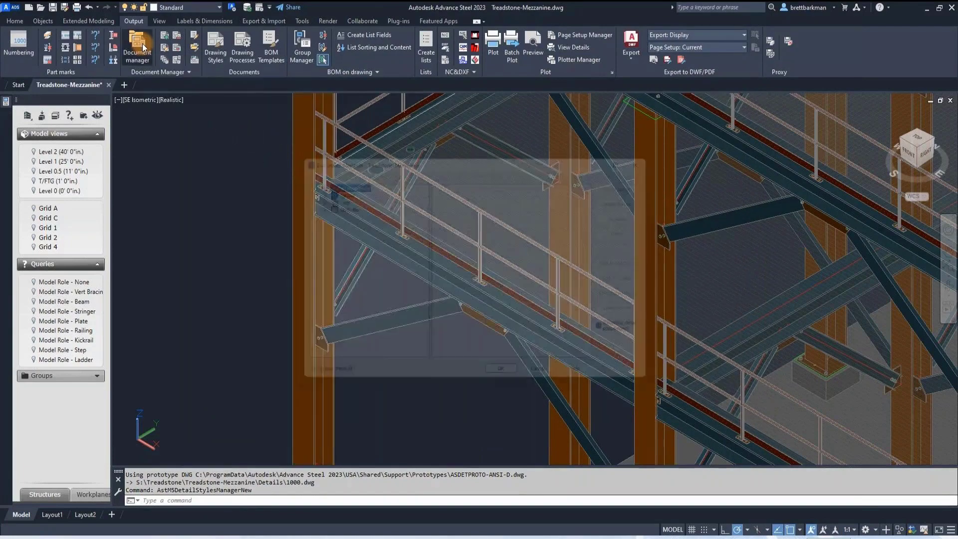
pyautogui.click(307, 187)
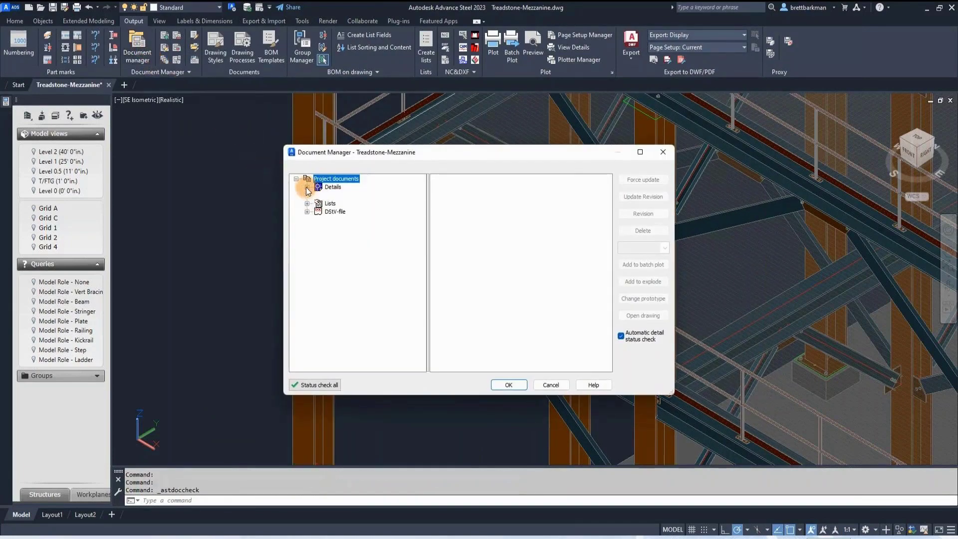
pyautogui.click(318, 196)
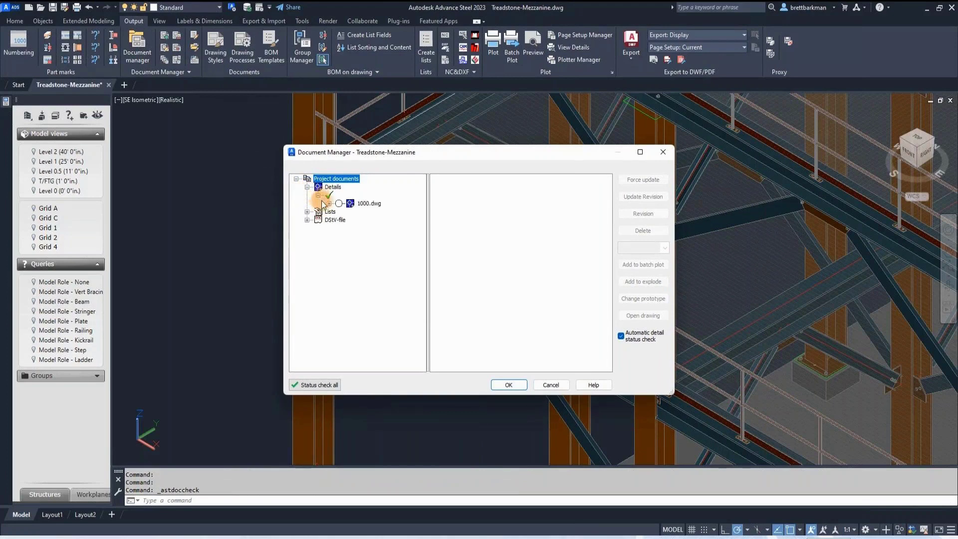
pyautogui.click(366, 202)
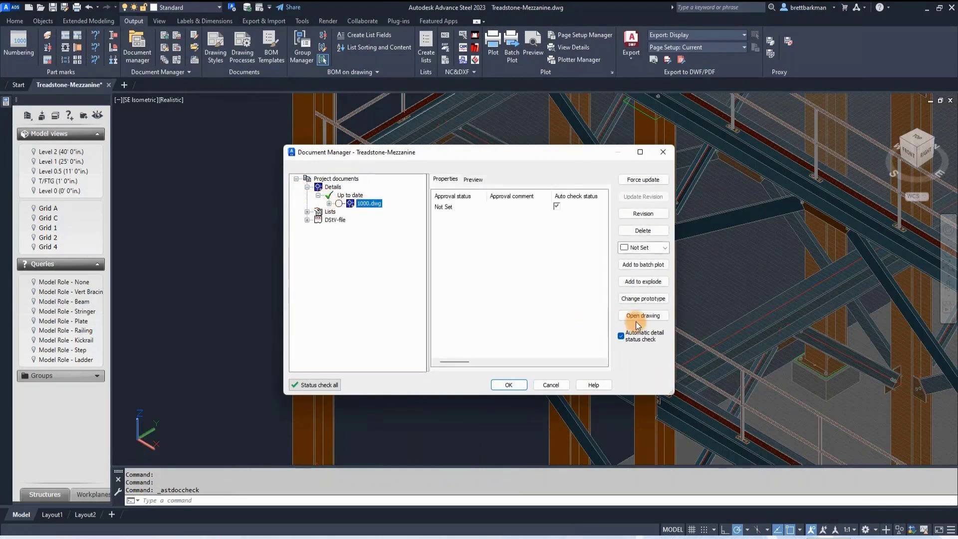
pyautogui.click(641, 316)
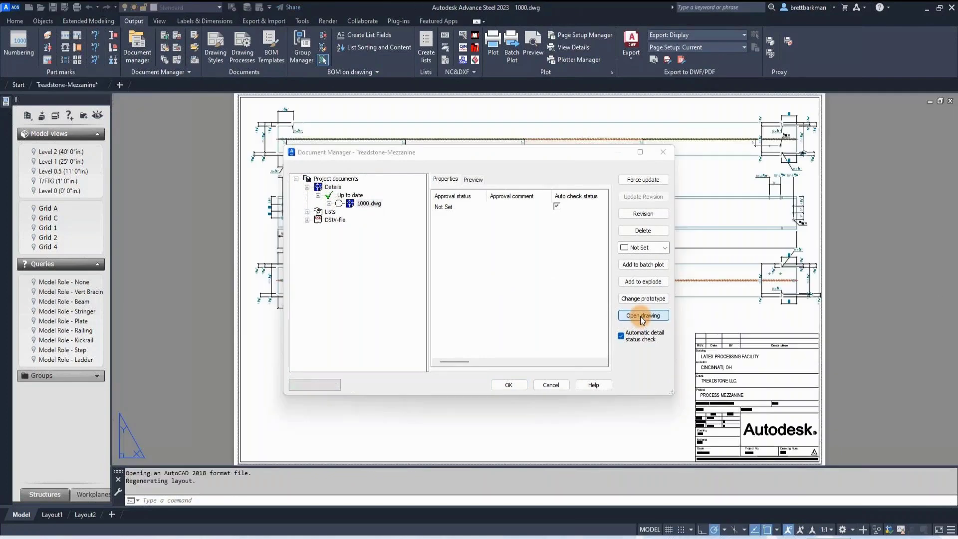
pyautogui.click(519, 384)
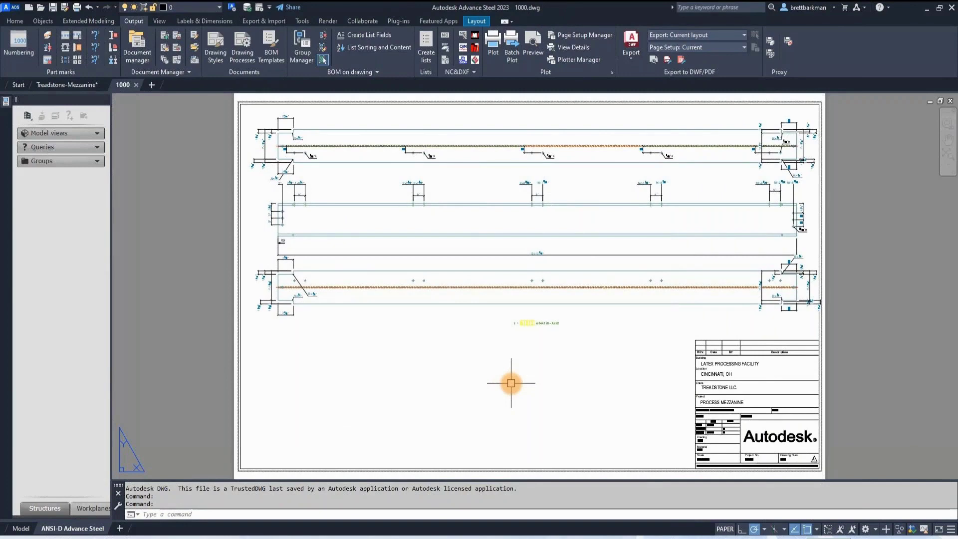
# Step: Examine the part title below the beam views and the bottom view in the detail drawing
pyautogui.scroll(2, 552, 332)
pyautogui.scroll(5, 560, 315)
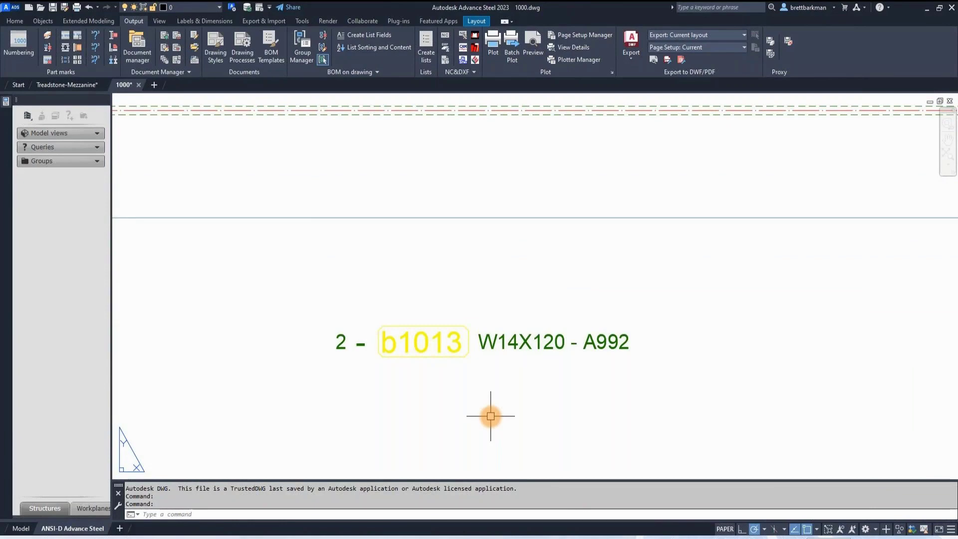
pyautogui.scroll(-4, 488, 351)
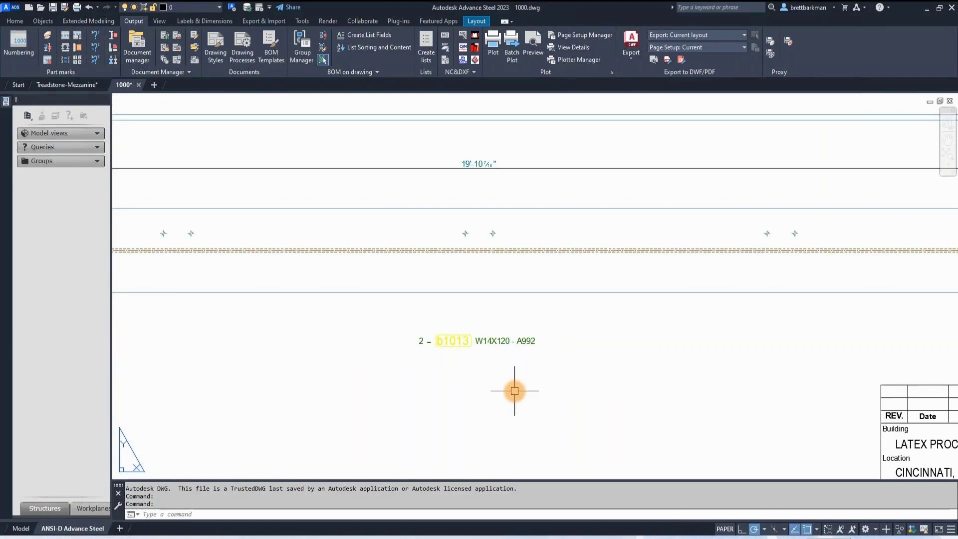
pyautogui.click(436, 293)
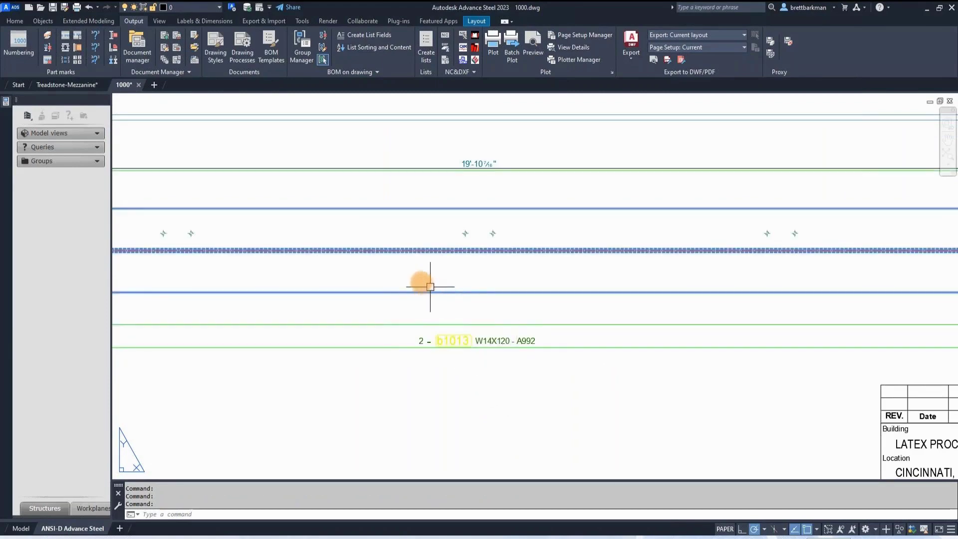
# Step: Create a drawing style category named Custom under the User styles in the Drawing Style Manager
pyautogui.click(163, 49)
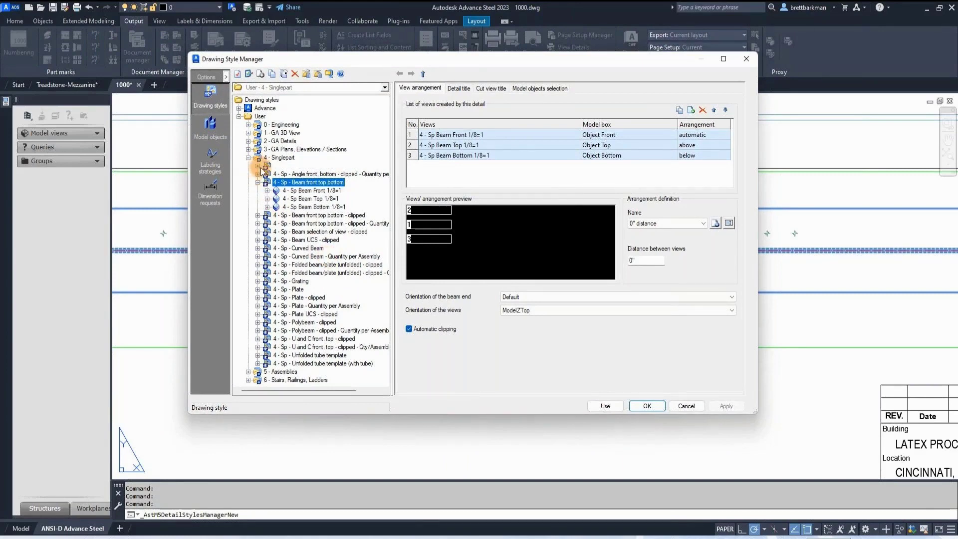
pyautogui.click(258, 182)
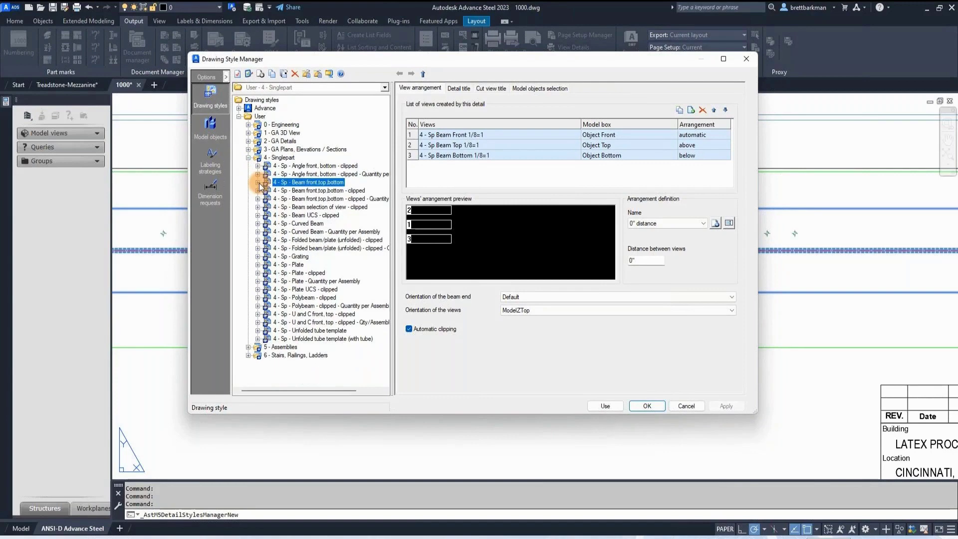
pyautogui.click(260, 116)
pyautogui.rightClick(260, 117)
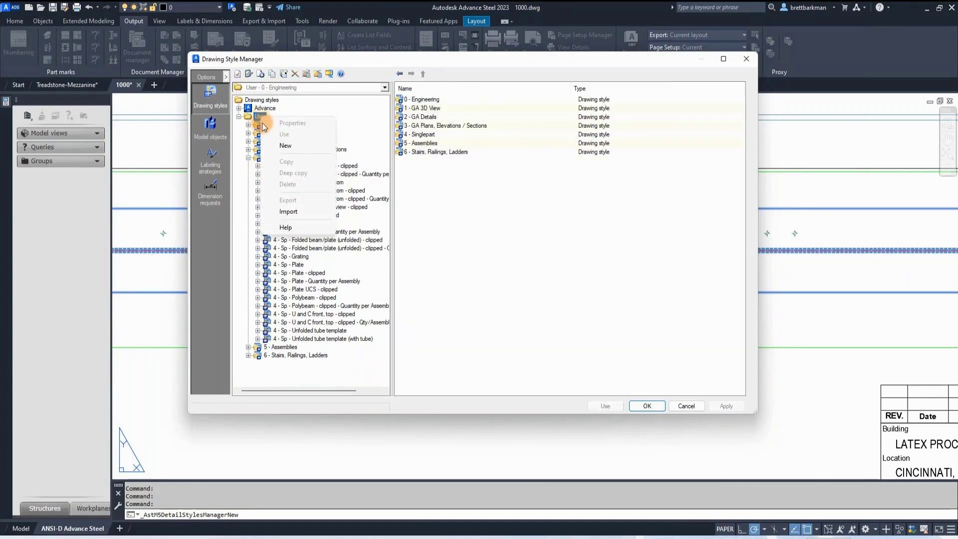
pyautogui.click(287, 144)
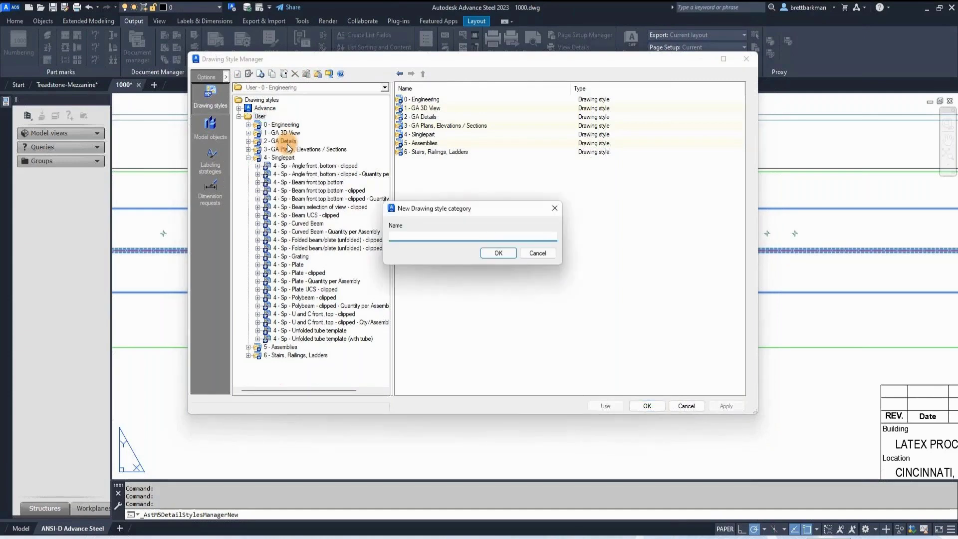
pyautogui.write('Custom')
pyautogui.press('Return')
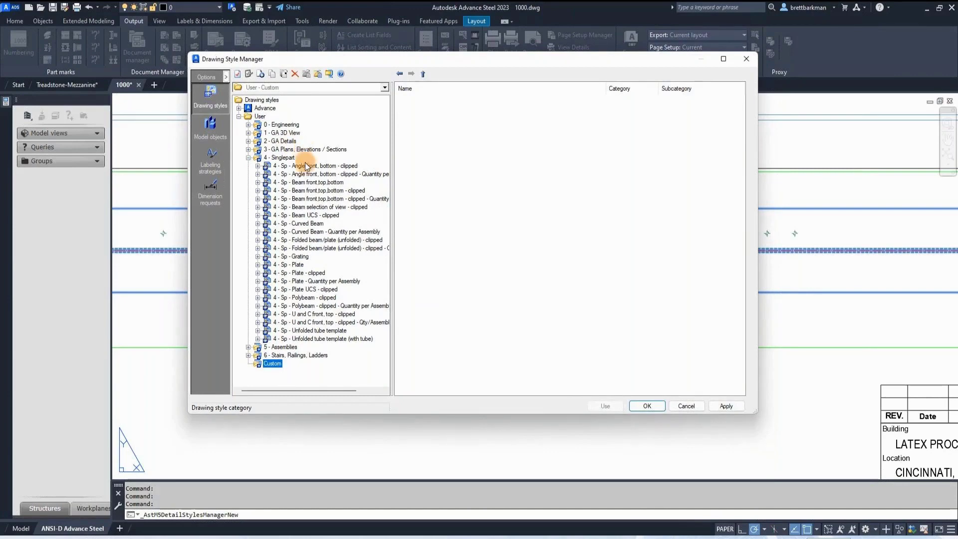
# Step: Copy the 4 - Sp - Beam front,top,bottom style and name the copy Custom - Sp - Beam front,top,right
pyautogui.click(304, 182)
pyautogui.rightClick(304, 182)
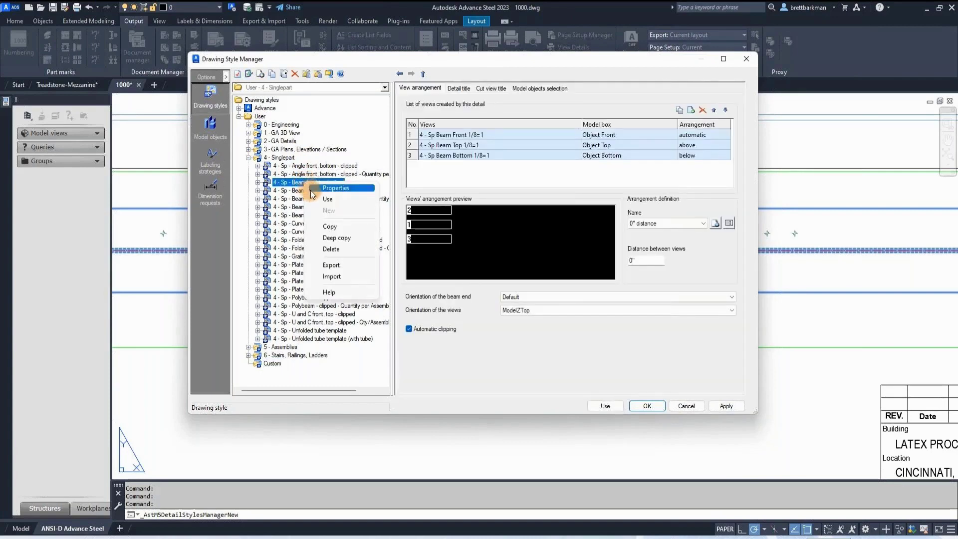
pyautogui.click(334, 227)
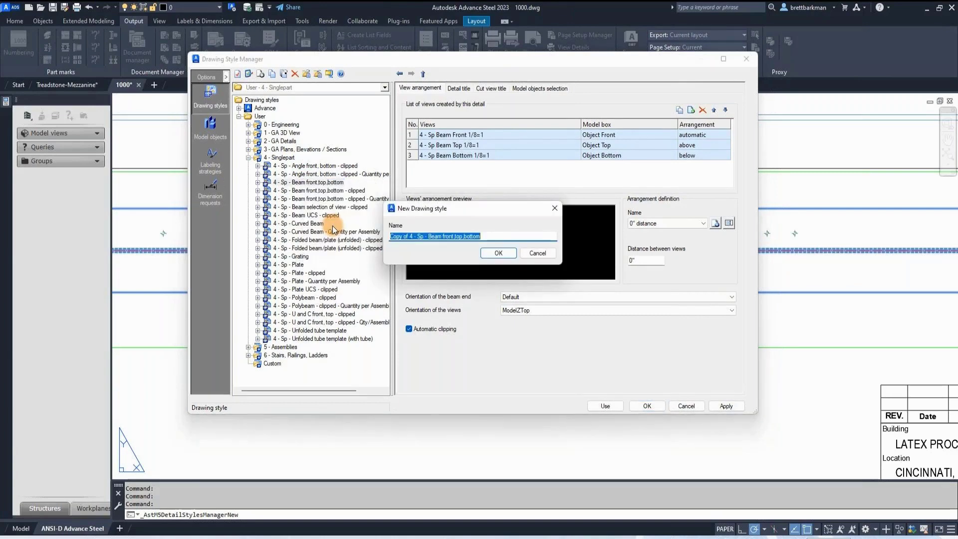
pyautogui.press('Home')
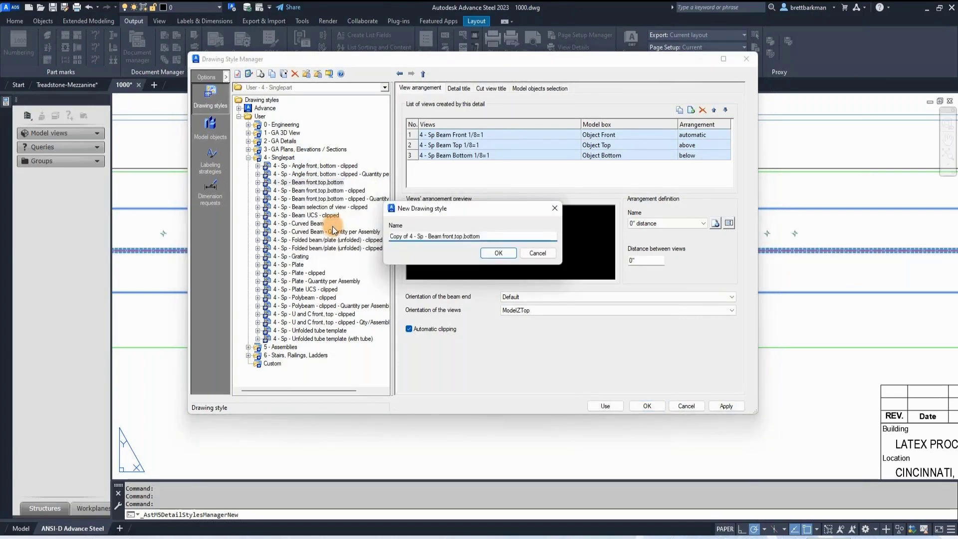
pyautogui.hotkey('shift', 'Right')
pyautogui.hotkey('shift', 'Right')
pyautogui.hotkey('shift', 'Right')
pyautogui.hotkey('shift', 'Right')
pyautogui.hotkey('shift', 'Right')
pyautogui.hotkey('shift', 'Right')
pyautogui.hotkey('shift', 'Right')
pyautogui.hotkey('shift', 'Right')
pyautogui.hotkey('shift', 'Right')
pyautogui.write('Custom')
pyautogui.press('BackSpace')
pyautogui.press('BackSpace')
pyautogui.press('BackSpace')
pyautogui.press('BackSpace')
pyautogui.press('BackSpace')
pyautogui.write('right')
pyautogui.click(497, 252)
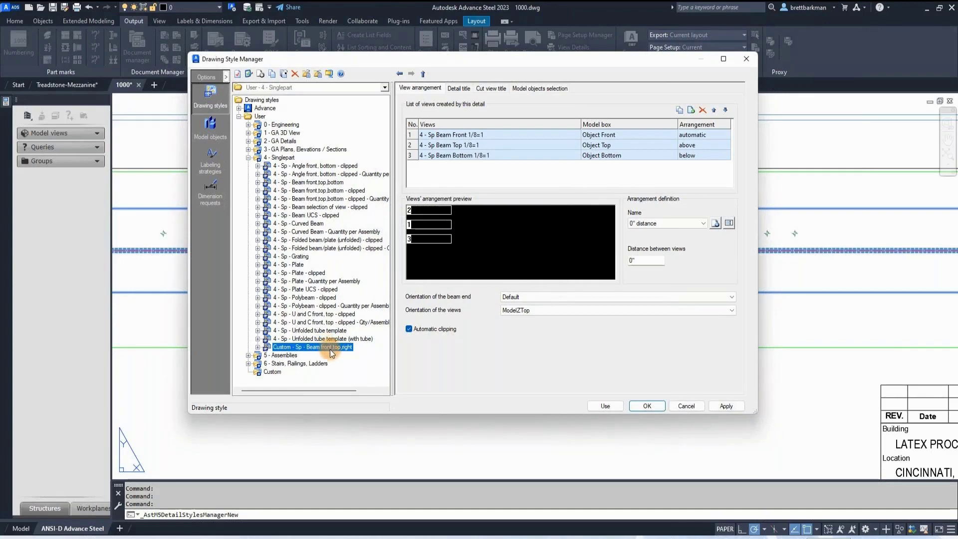
# Step: Move the copied beam style from 4 - Singlepart into the Custom category and enlarge the Drawing Style Manager
pyautogui.click(304, 363)
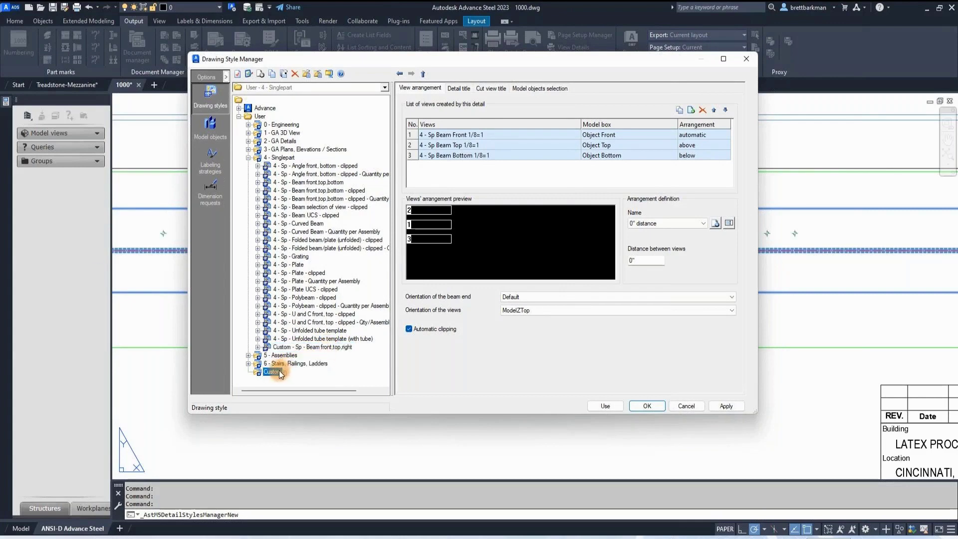
pyautogui.moveTo(280, 370); pyautogui.dragTo(279, 371)
pyautogui.moveTo(419, 414); pyautogui.dragTo(421, 433)
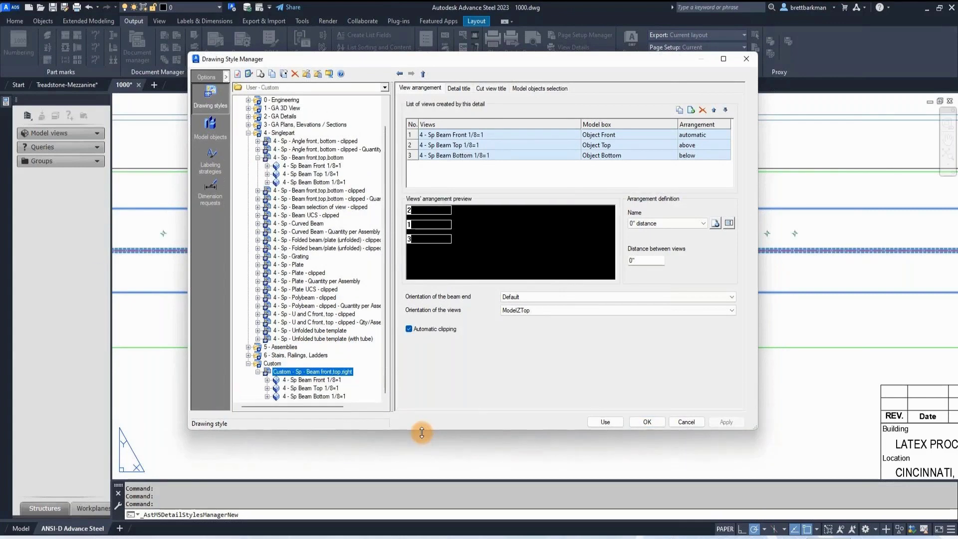
# Step: Compare the front, top and bottom view definitions of the original beam style with those of the custom copy
pyautogui.click(313, 166)
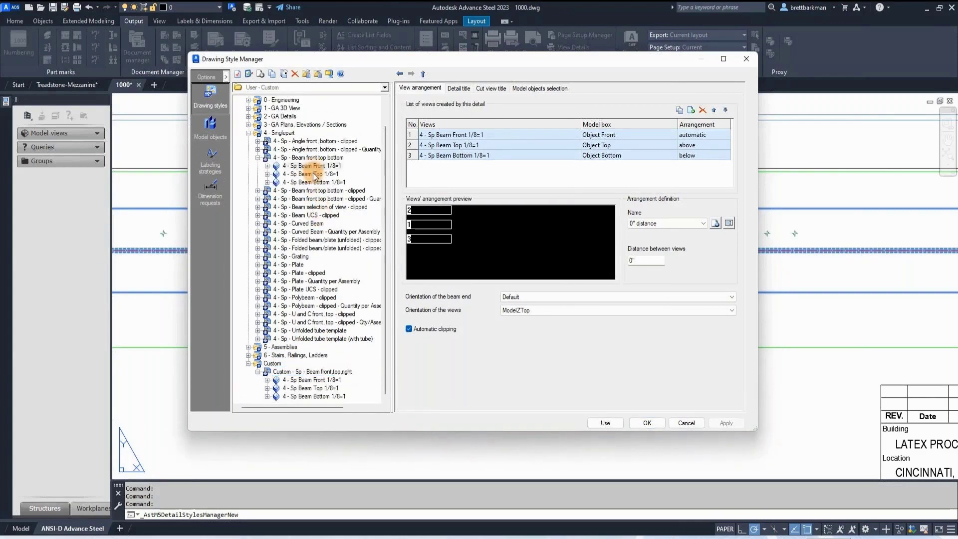
pyautogui.click(314, 174)
pyautogui.click(317, 182)
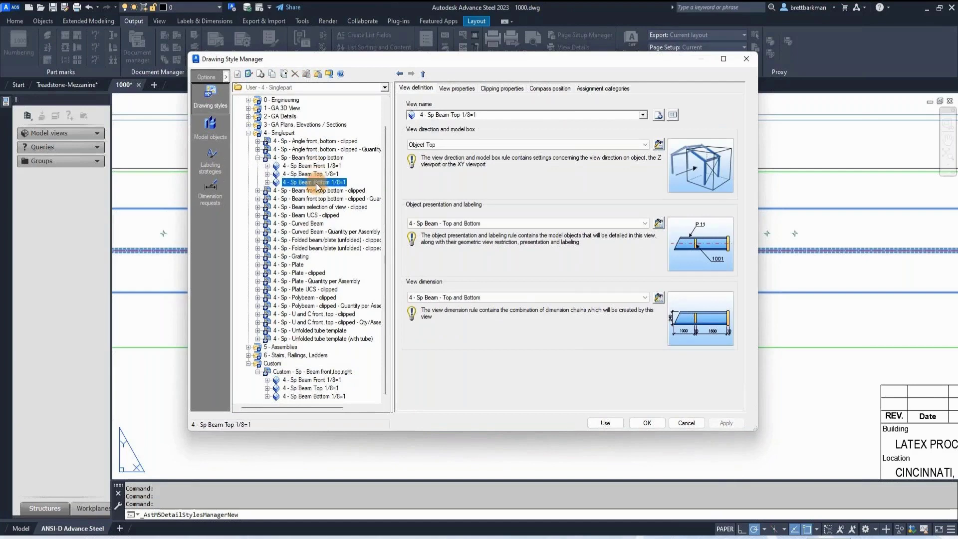
pyautogui.click(323, 381)
pyautogui.click(325, 389)
pyautogui.click(330, 395)
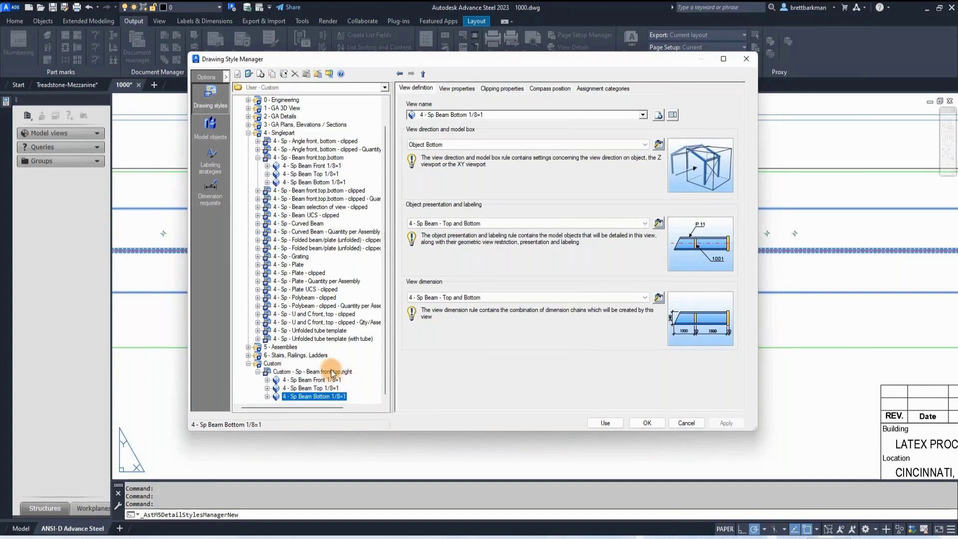
# Step: Remove the dash and the A992 material token from the end of the custom beam style's detail title
pyautogui.click(331, 373)
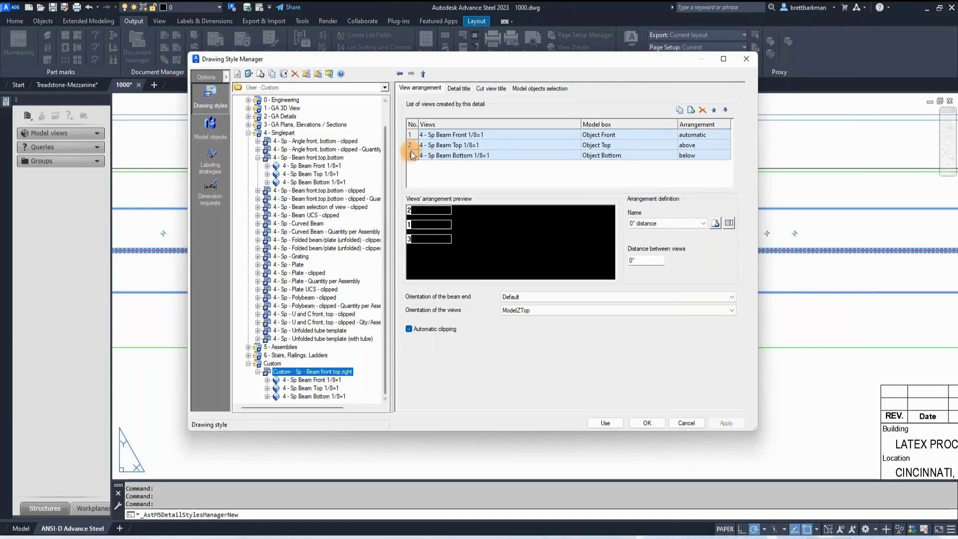
pyautogui.click(457, 90)
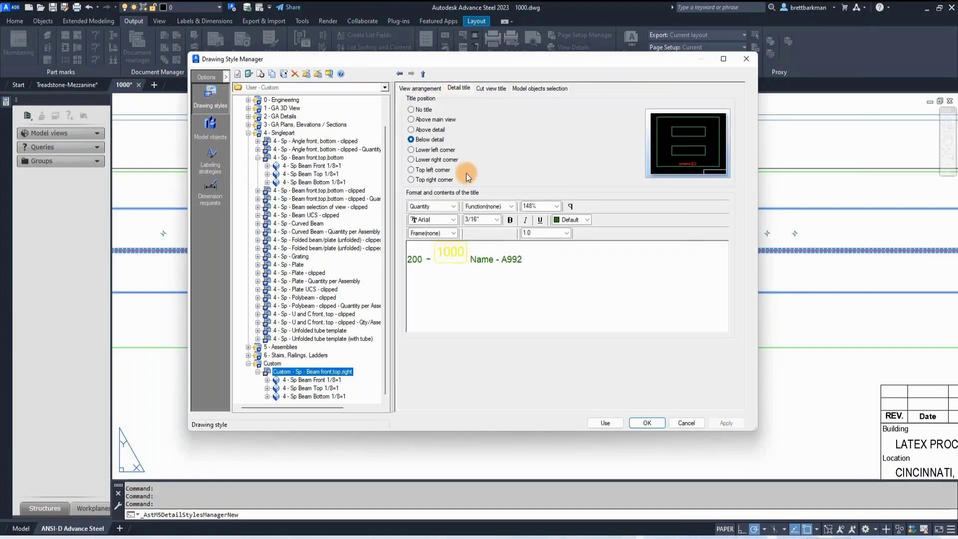
pyautogui.click(537, 260)
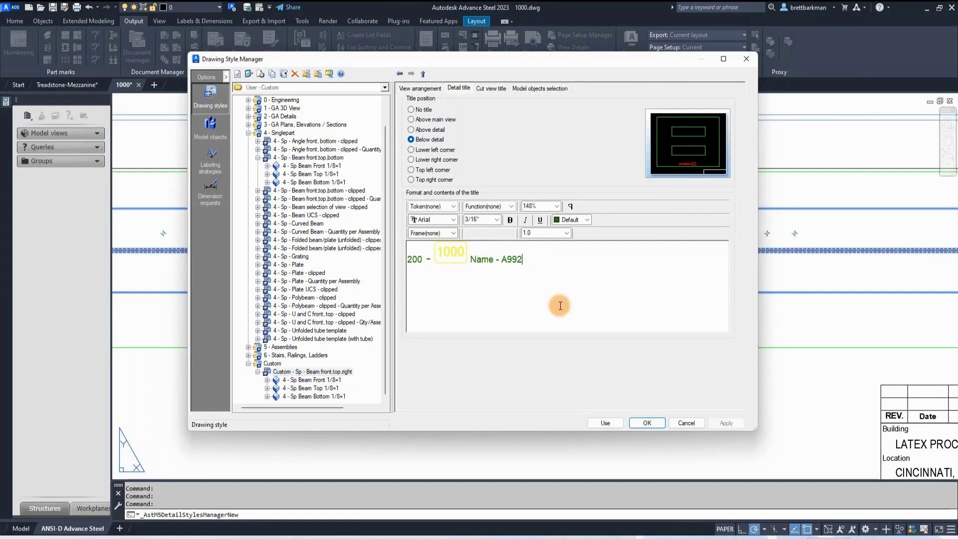
pyautogui.press('BackSpace')
pyautogui.press('BackSpace')
pyautogui.press('BackSpace')
pyautogui.press('BackSpace')
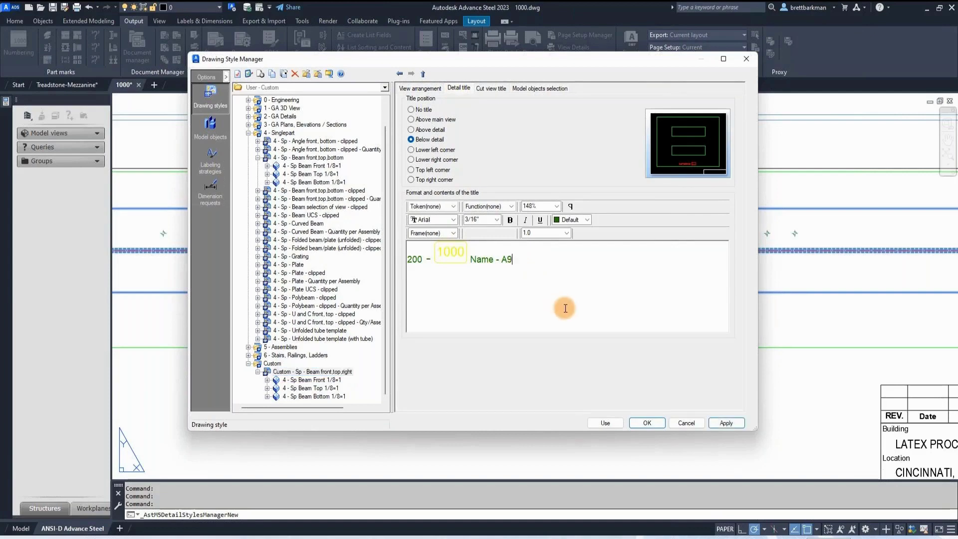
pyautogui.press('BackSpace')
pyautogui.press('BackSpace')
# Step: Set the frame of the single part mark in the detail title to Frame(none)
pyautogui.click(464, 250)
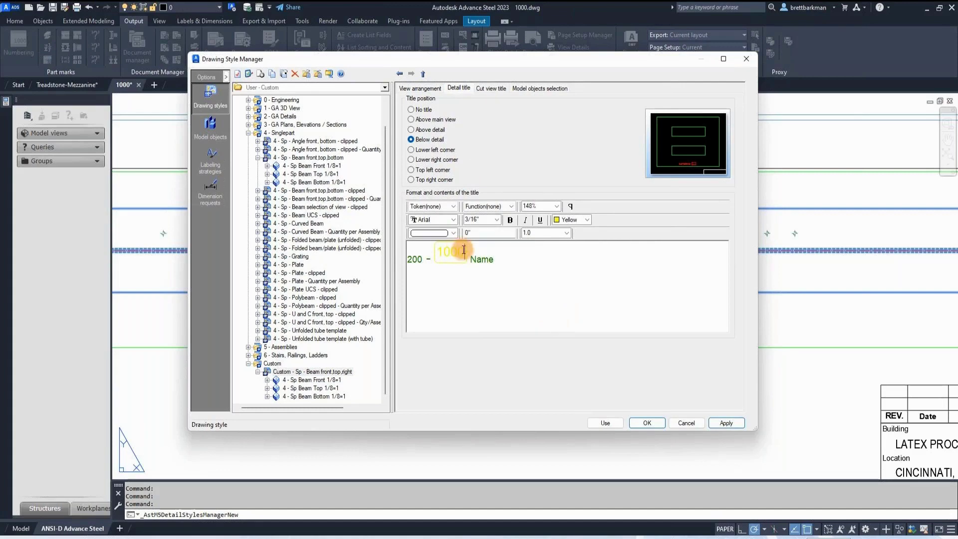
pyautogui.hotkey('shift', 'Left')
pyautogui.hotkey('shift', 'Left')
pyautogui.hotkey('shift', 'Left')
pyautogui.hotkey('shift', 'Left')
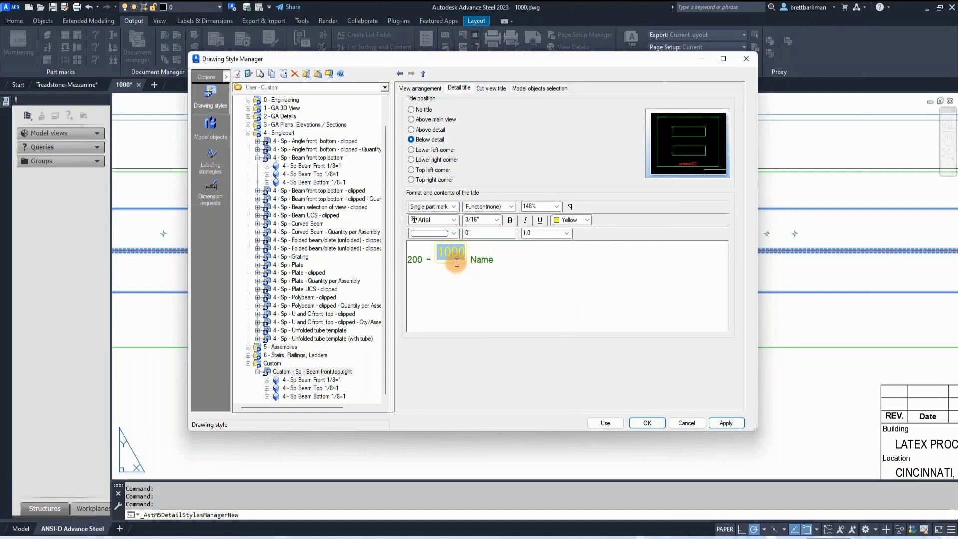
pyautogui.click(452, 233)
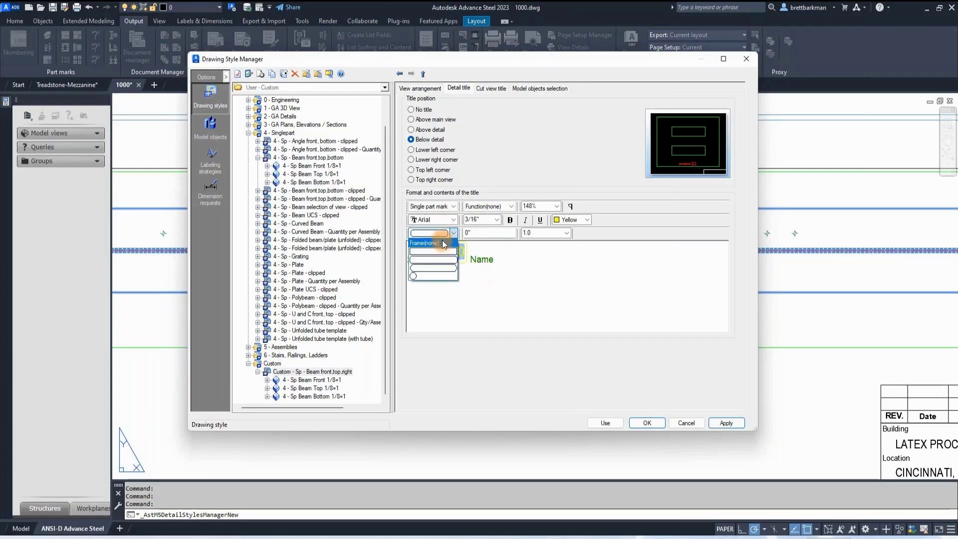
pyautogui.click(444, 244)
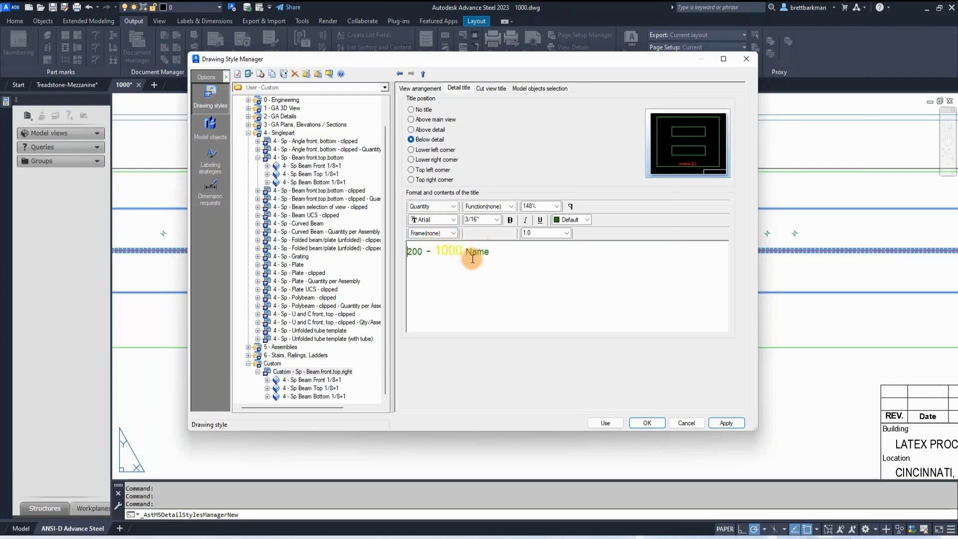
# Step: Set the single part mark's color to Default and the text height of the whole detail title to 3/16"
pyautogui.moveTo(463, 252); pyautogui.dragTo(434, 251)
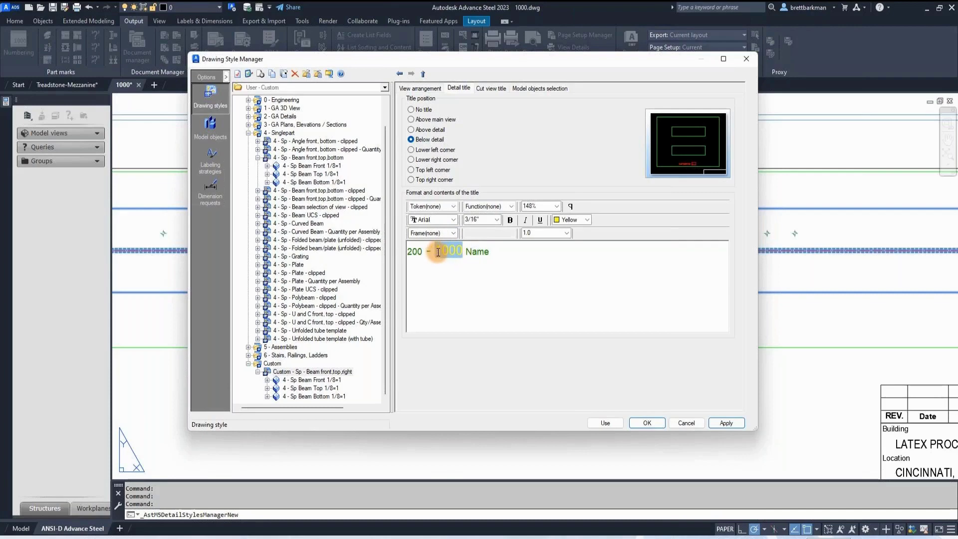
pyautogui.click(587, 220)
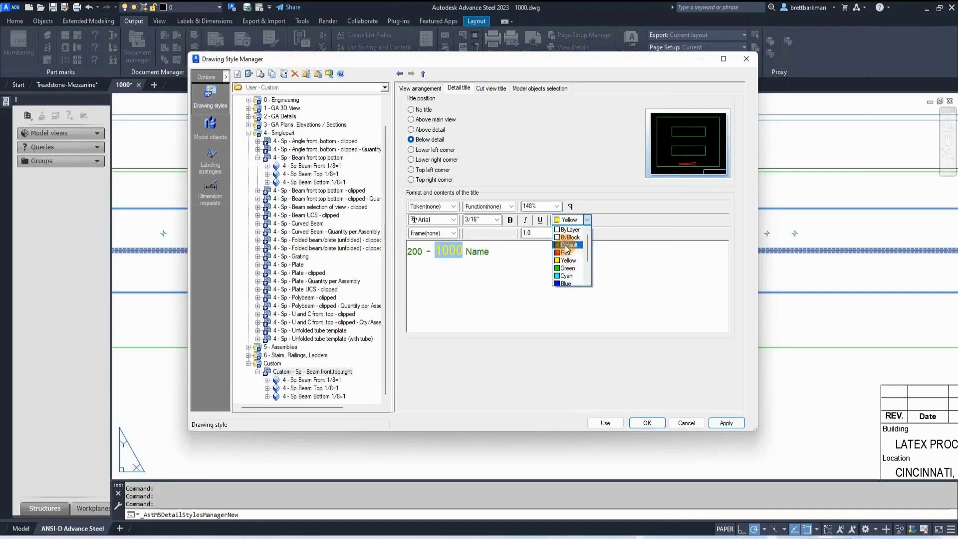
pyautogui.click(567, 248)
pyautogui.moveTo(492, 251); pyautogui.dragTo(383, 231)
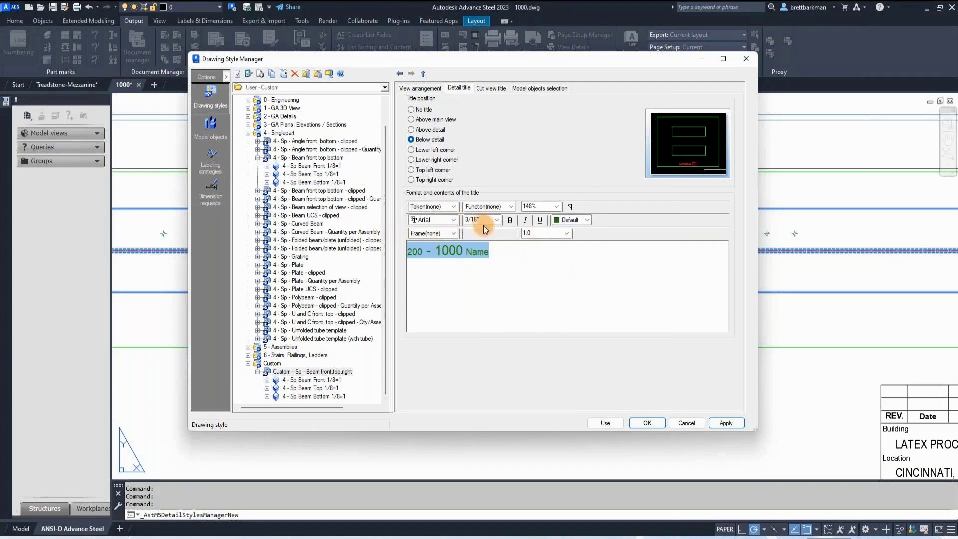
pyautogui.click(496, 220)
pyautogui.click(482, 242)
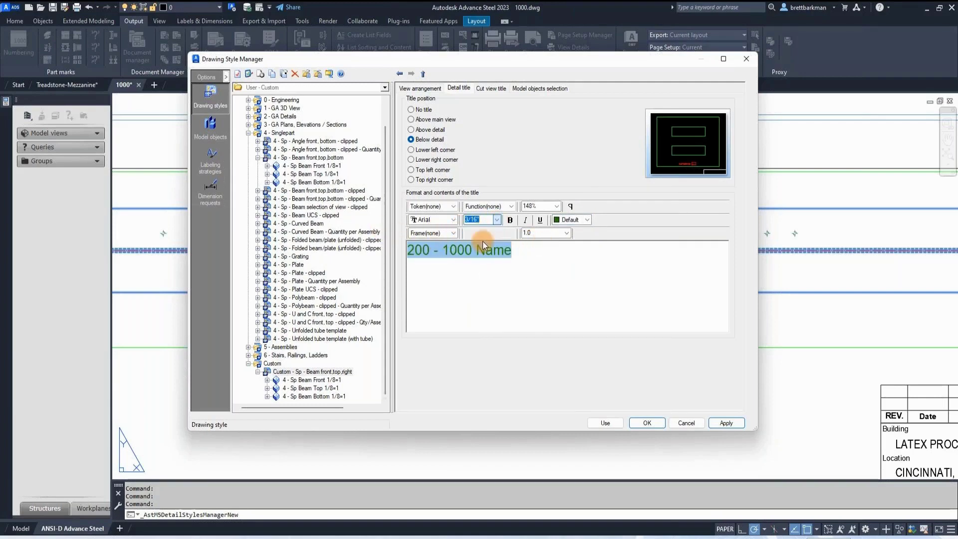
pyautogui.click(495, 278)
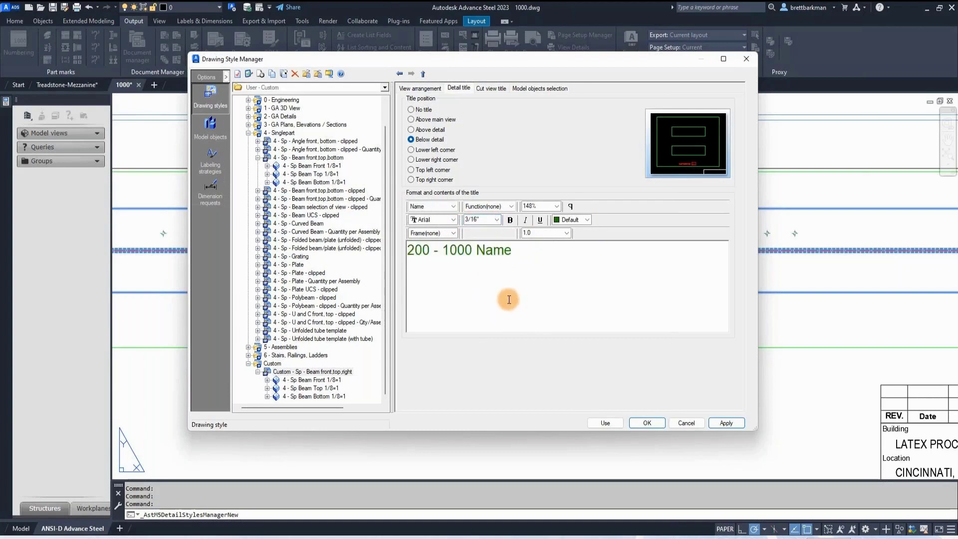
# Step: Replace the Name token at the end of the detail title with a Name token enclosed in parentheses
pyautogui.click(538, 252)
pyautogui.press('BackSpace')
pyautogui.press('BackSpace')
pyautogui.press('BackSpace')
pyautogui.press('BackSpace')
pyautogui.press('BackSpace')
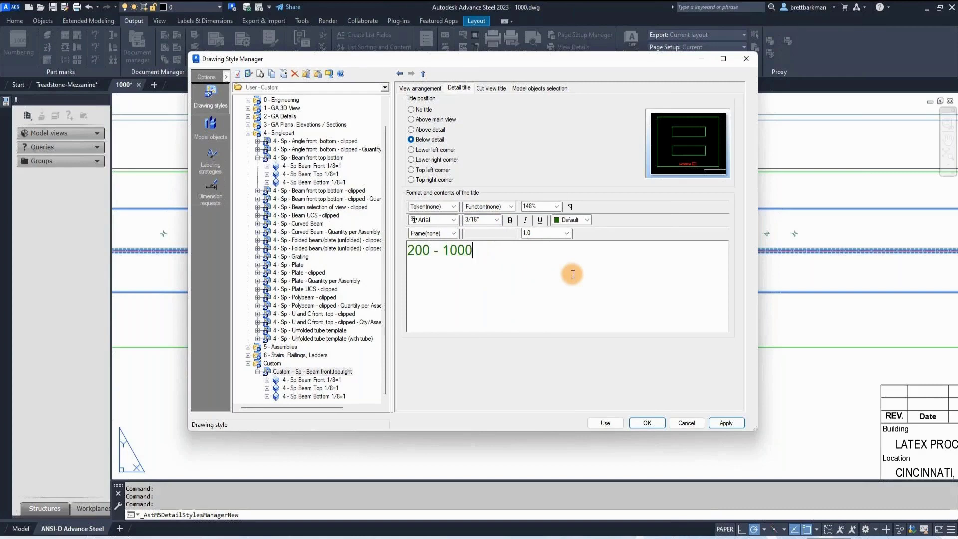
pyautogui.write('(')
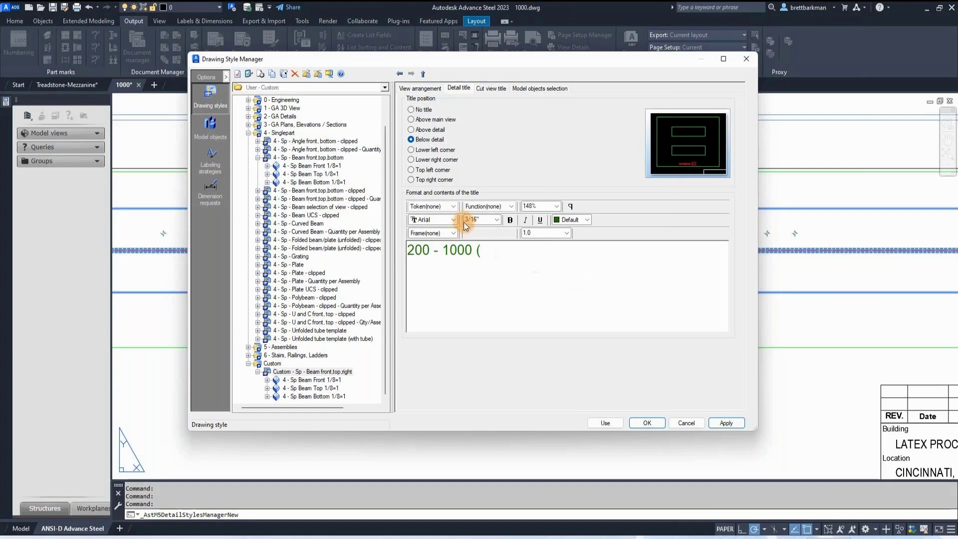
pyautogui.click(453, 206)
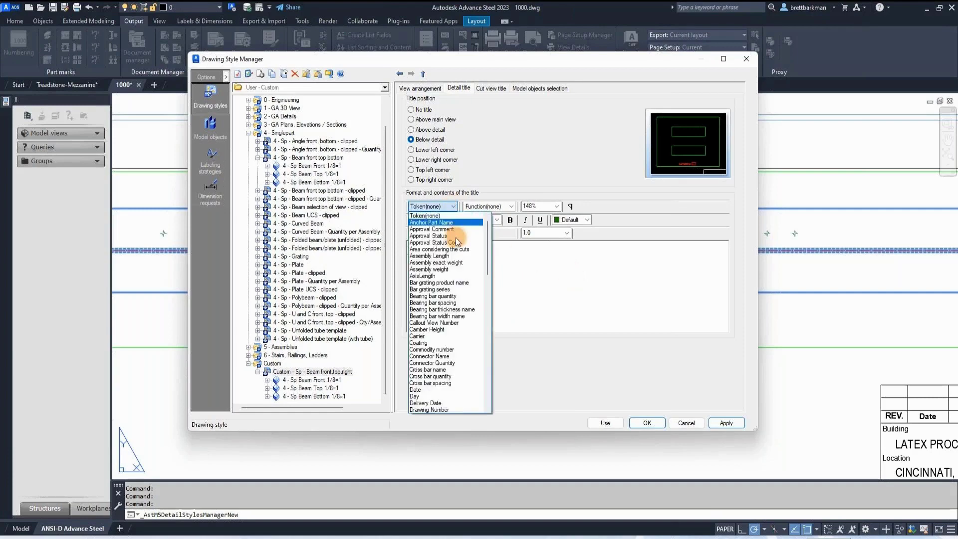
pyautogui.scroll(-5, 448, 319)
pyautogui.scroll(-4, 448, 319)
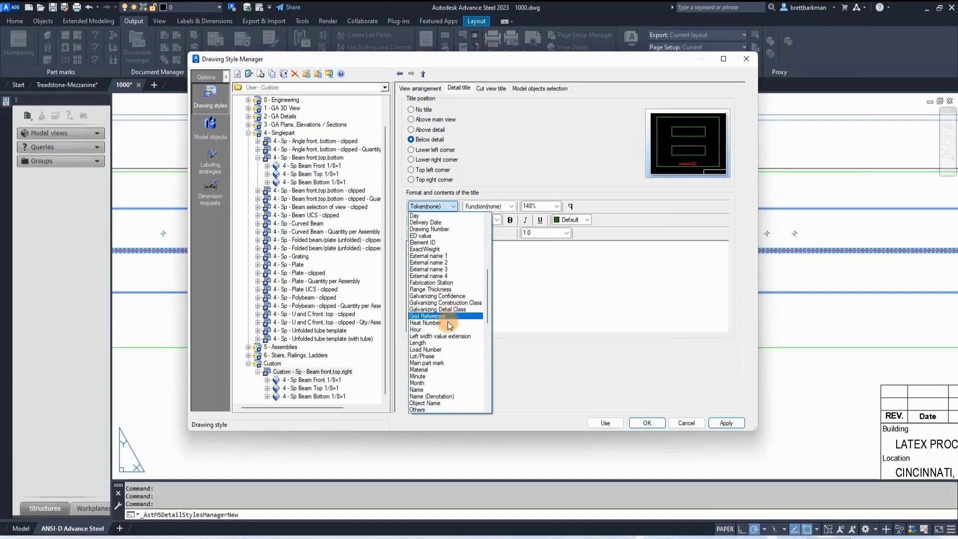
pyautogui.click(421, 389)
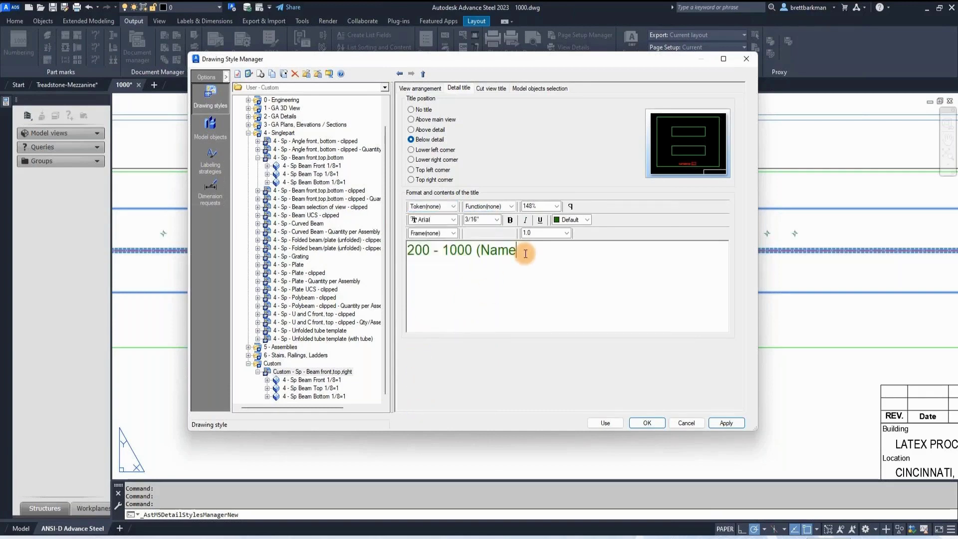
pyautogui.write(')')
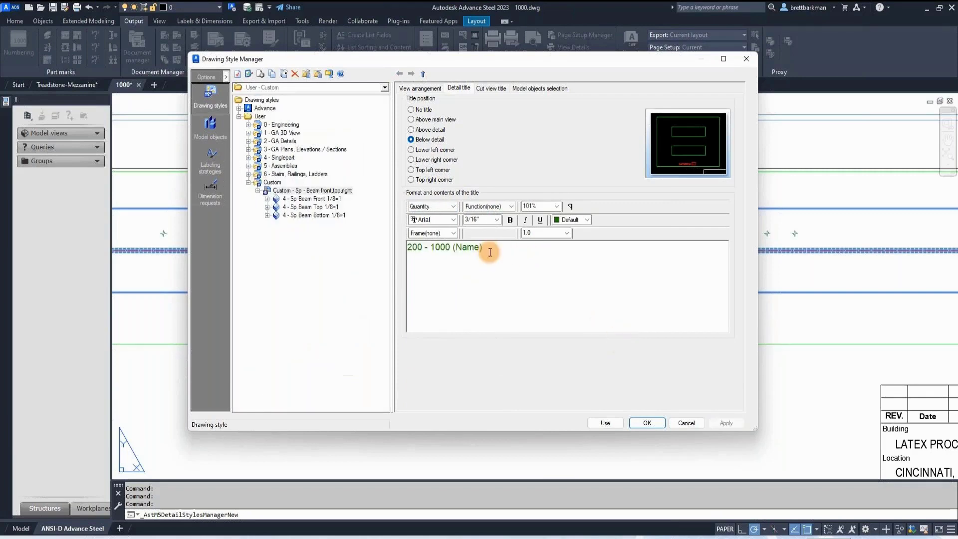
# Step: Underline the whole detail title and use the custom beam style to update the drawing
pyautogui.moveTo(488, 252); pyautogui.dragTo(391, 242)
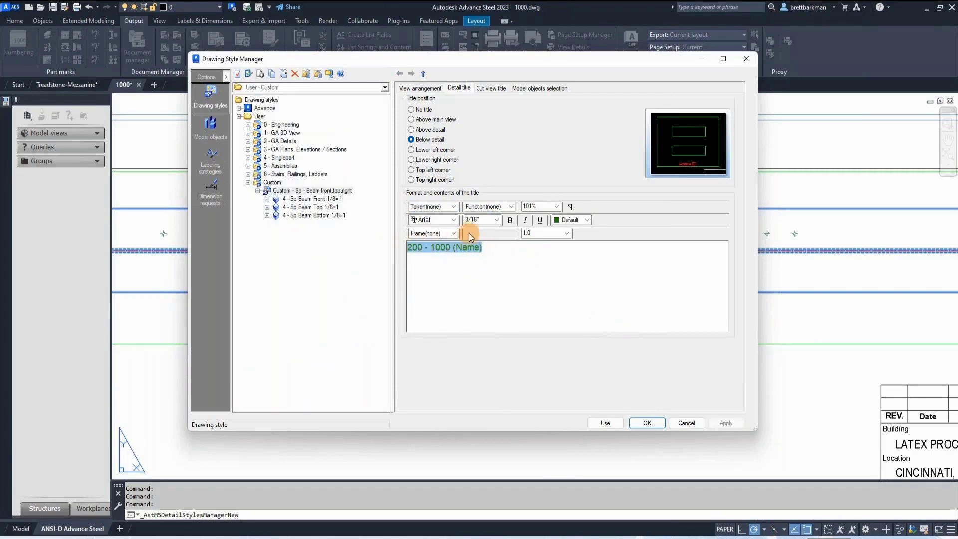
pyautogui.click(541, 220)
pyautogui.click(612, 423)
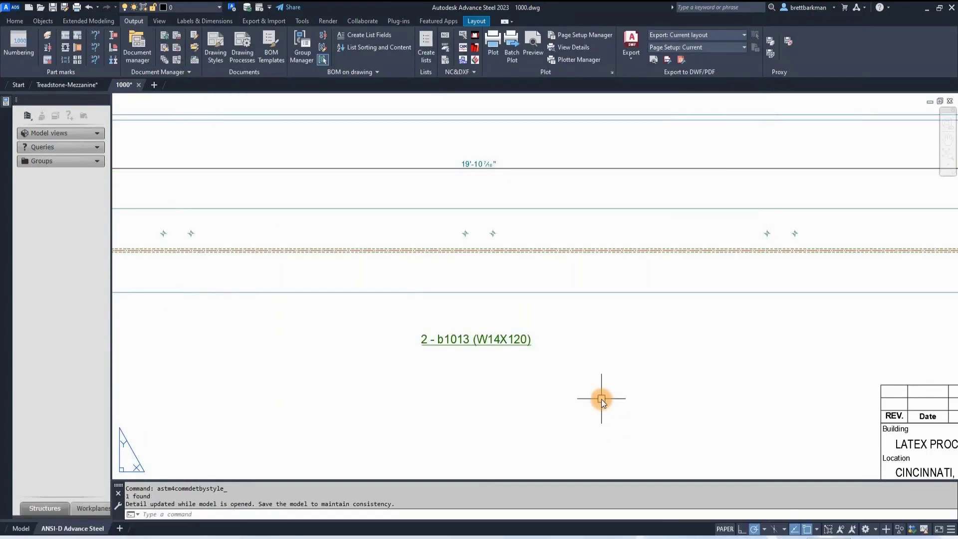
pyautogui.scroll(-5, 490, 385)
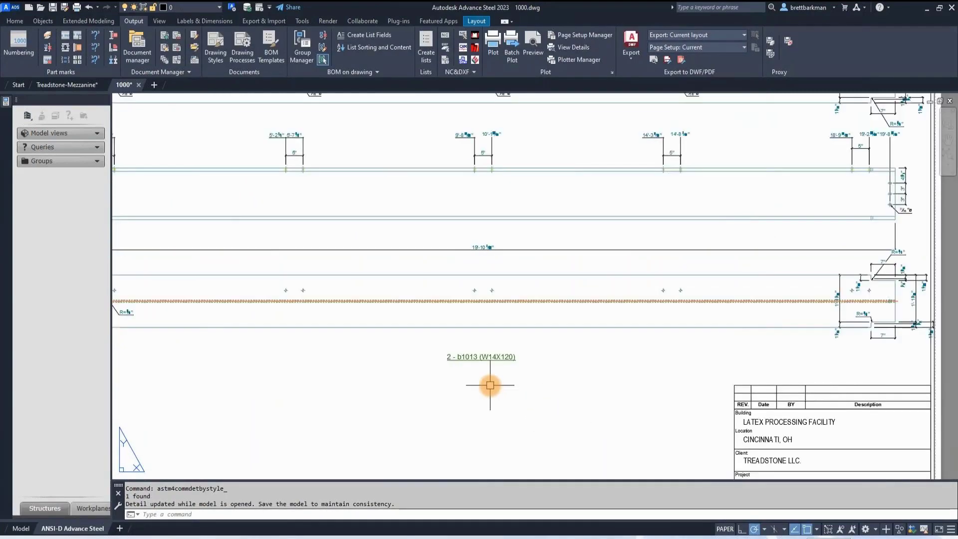
pyautogui.middleClick(530, 384)
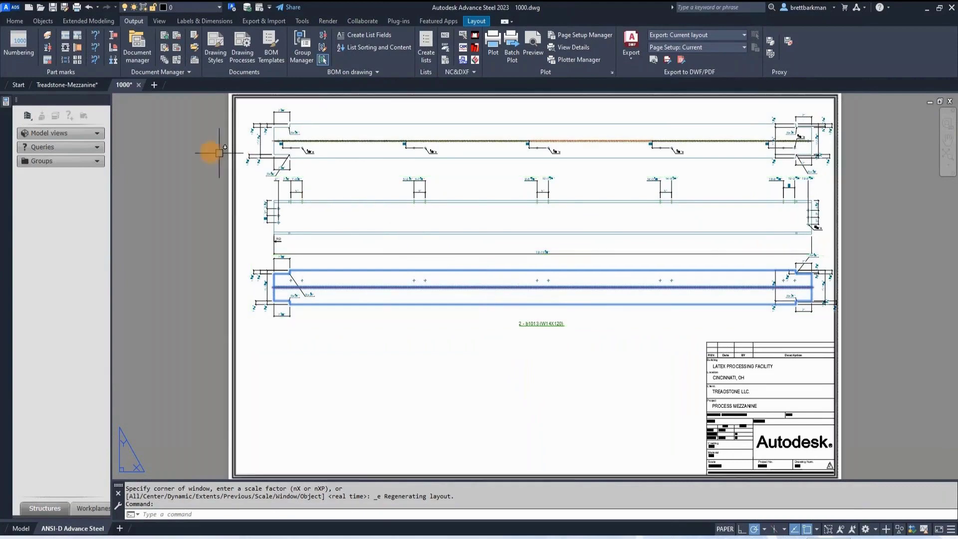
# Step: Reopen the Drawing Style Manager for the beam detail and show the view properties of the custom style's front view
pyautogui.click(163, 59)
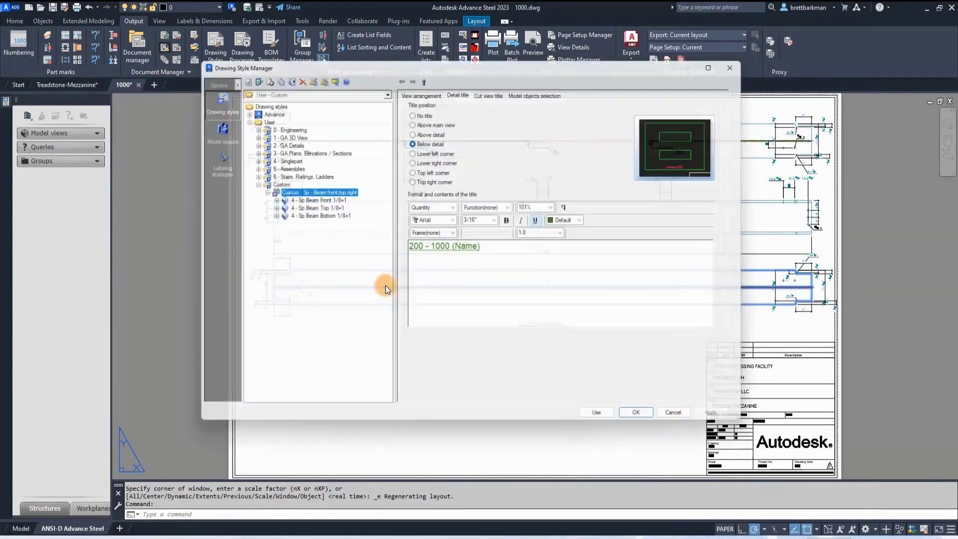
pyautogui.click(321, 200)
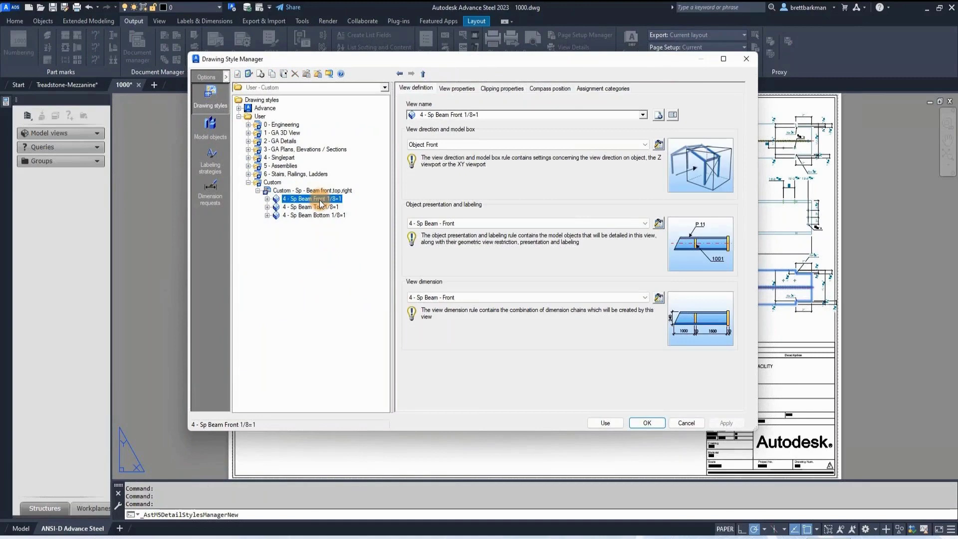
pyautogui.click(456, 88)
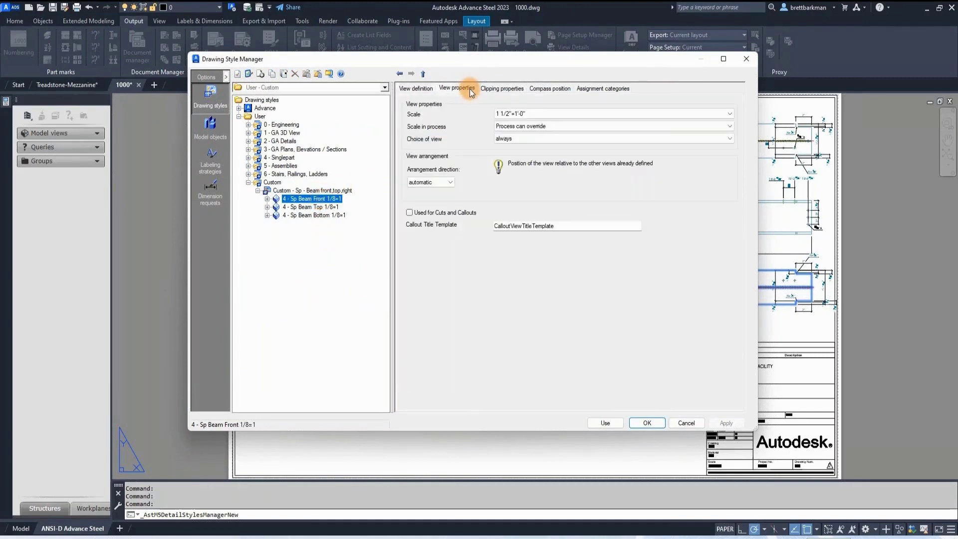
pyautogui.click(540, 113)
pyautogui.click(537, 122)
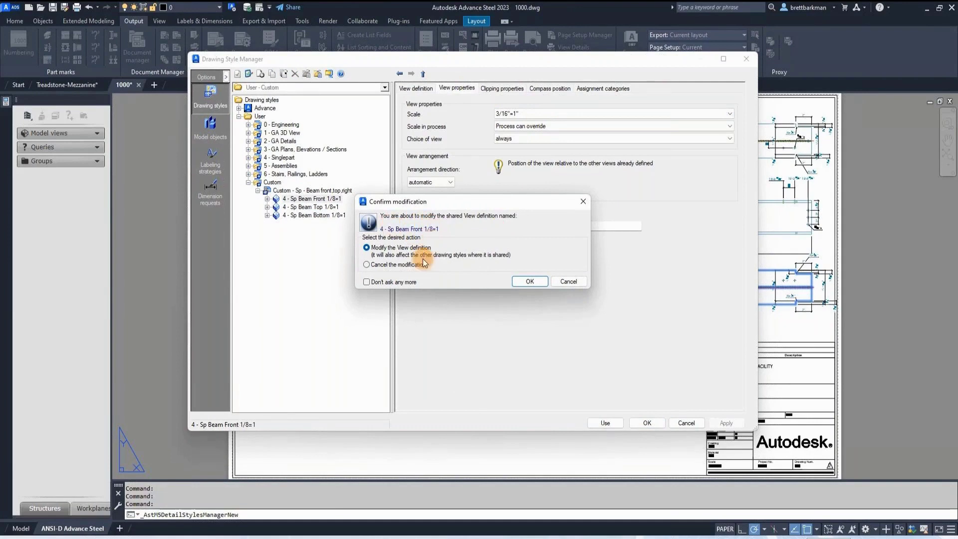
pyautogui.click(409, 264)
pyautogui.press('Return')
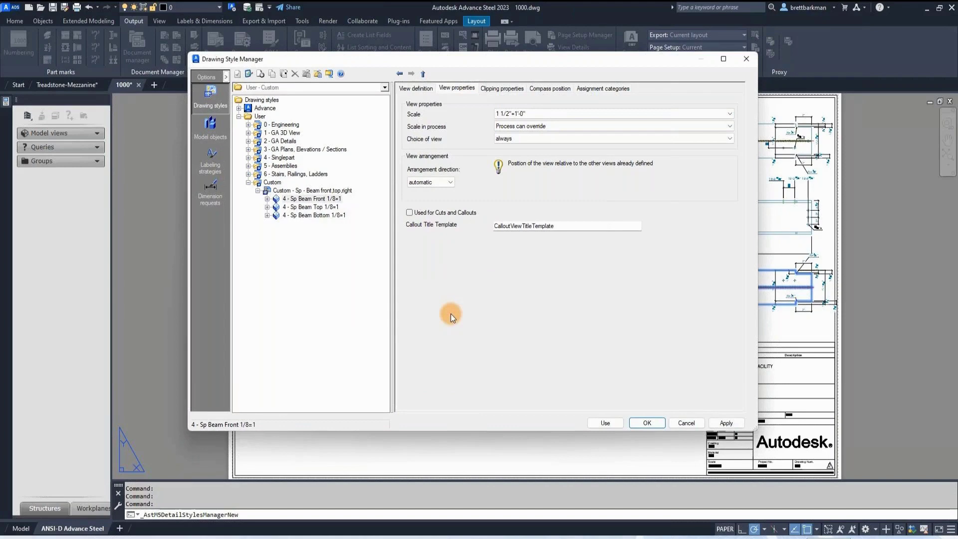
# Step: Create a new view definition from the custom style's front view, named Custom - Sp Beam Front 1"=1'-0"
pyautogui.click(417, 87)
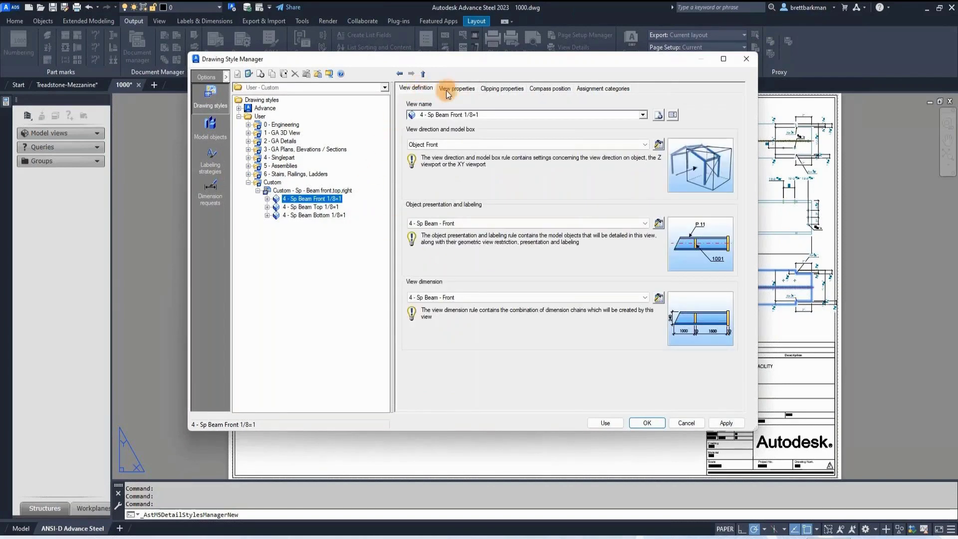
pyautogui.click(658, 115)
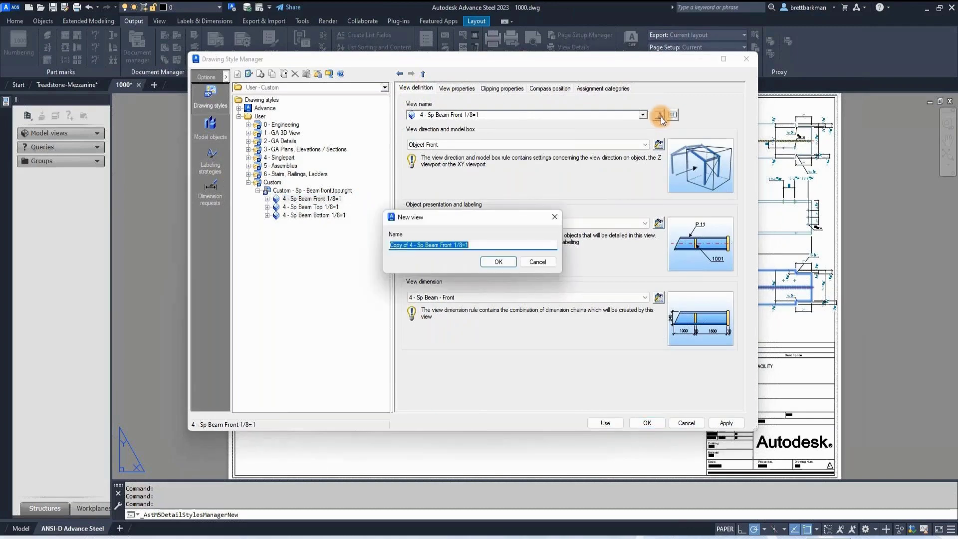
pyautogui.press('Home')
pyautogui.hotkey('shift', 'Right')
pyautogui.hotkey('shift', 'Right')
pyautogui.hotkey('shift', 'Right')
pyautogui.hotkey('shift', 'Right')
pyautogui.hotkey('shift', 'Right')
pyautogui.hotkey('shift', 'Right')
pyautogui.hotkey('shift', 'Right')
pyautogui.hotkey('shift', 'Right')
pyautogui.hotkey('shift', 'Right')
pyautogui.write('Custom')
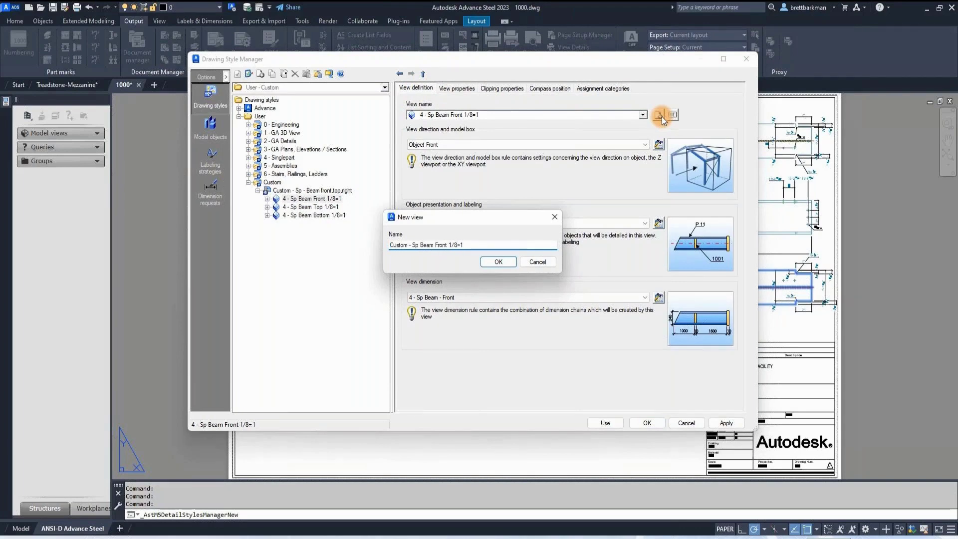
pyautogui.hotkey('shift', 'Left')
pyautogui.hotkey('shift', 'Left')
pyautogui.hotkey('shift', 'Left')
pyautogui.hotkey('shift', 'Left')
pyautogui.write('"=1\'-0')
pyautogui.click(503, 261)
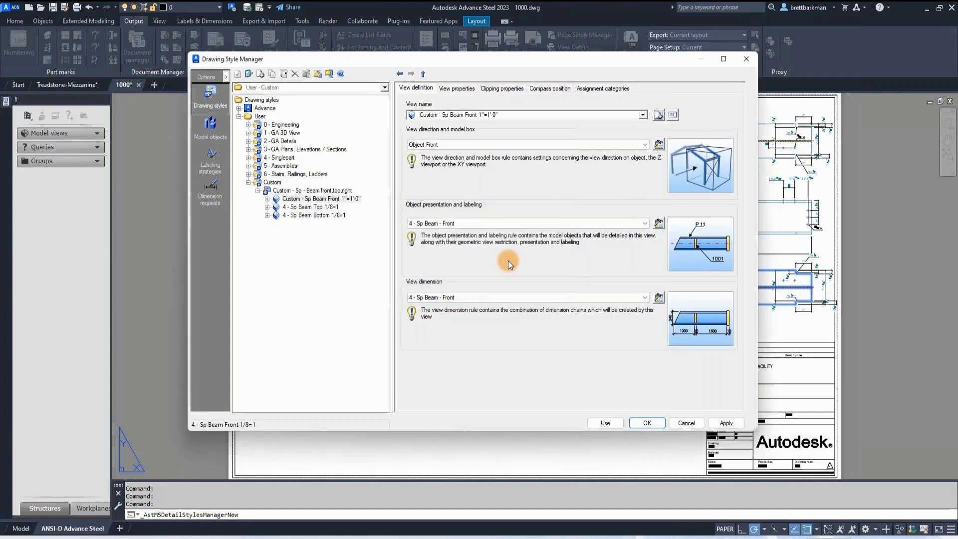
# Step: Set the scale of the custom front view to 1"=1'-0"
pyautogui.click(458, 88)
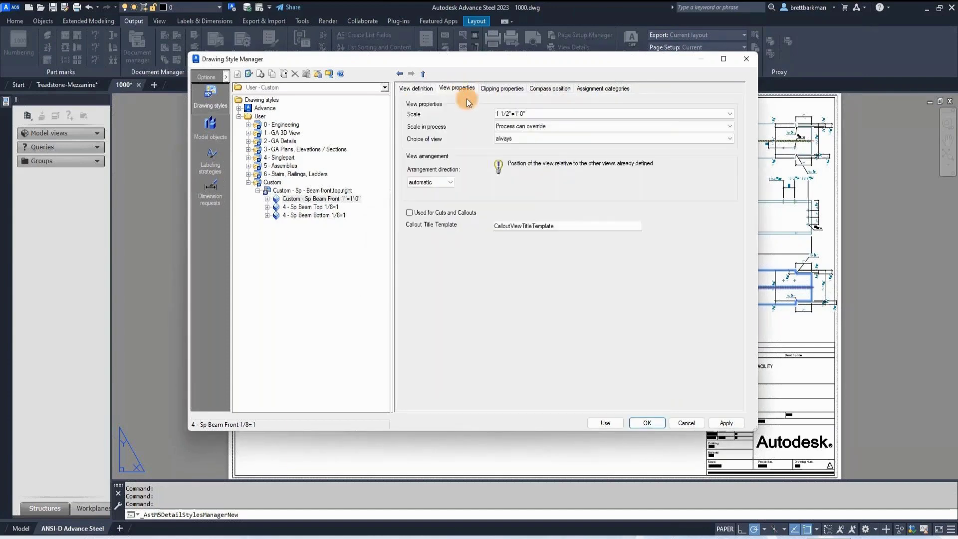
pyautogui.click(514, 113)
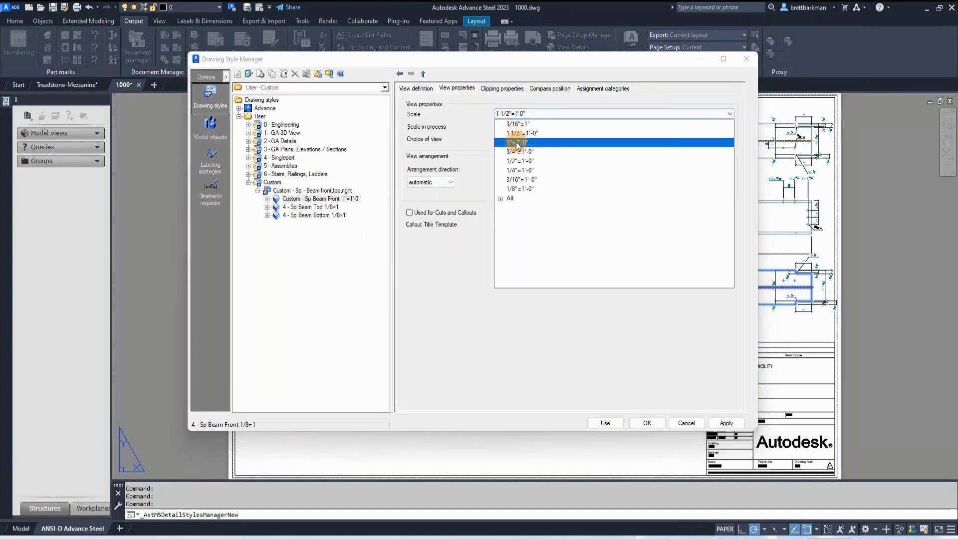
pyautogui.click(516, 142)
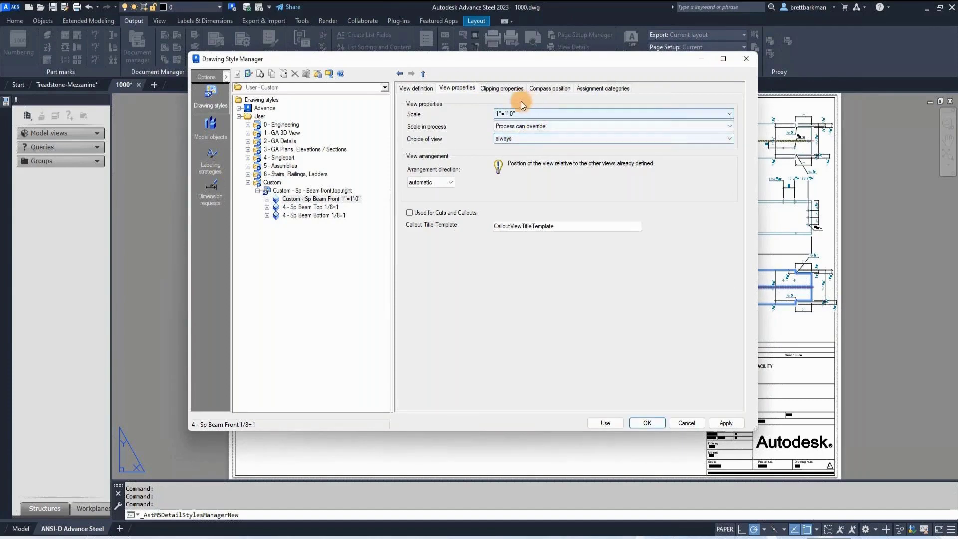
# Step: Assign the custom front view to the Custom category instead of 4 - Singlepart and apply the changes
pyautogui.click(589, 89)
pyautogui.click(413, 151)
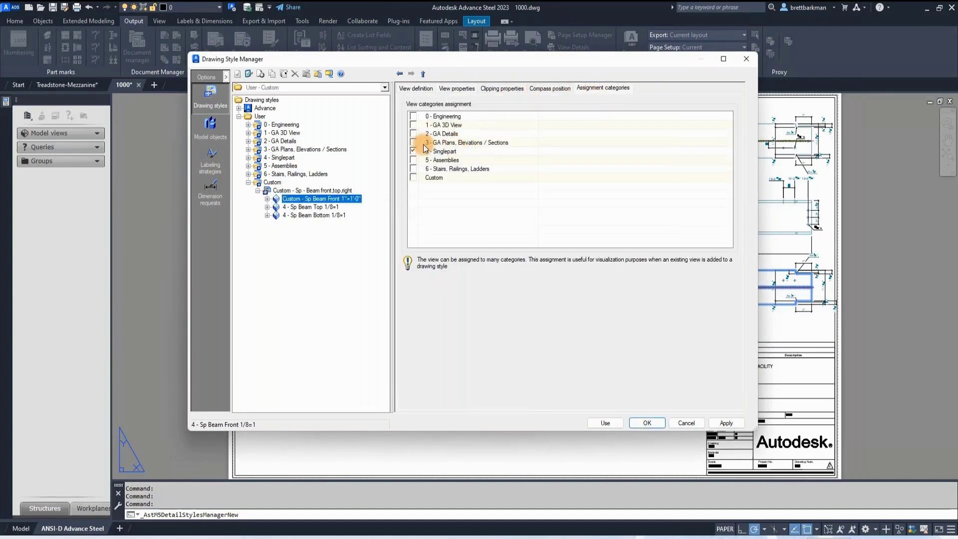
pyautogui.click(413, 177)
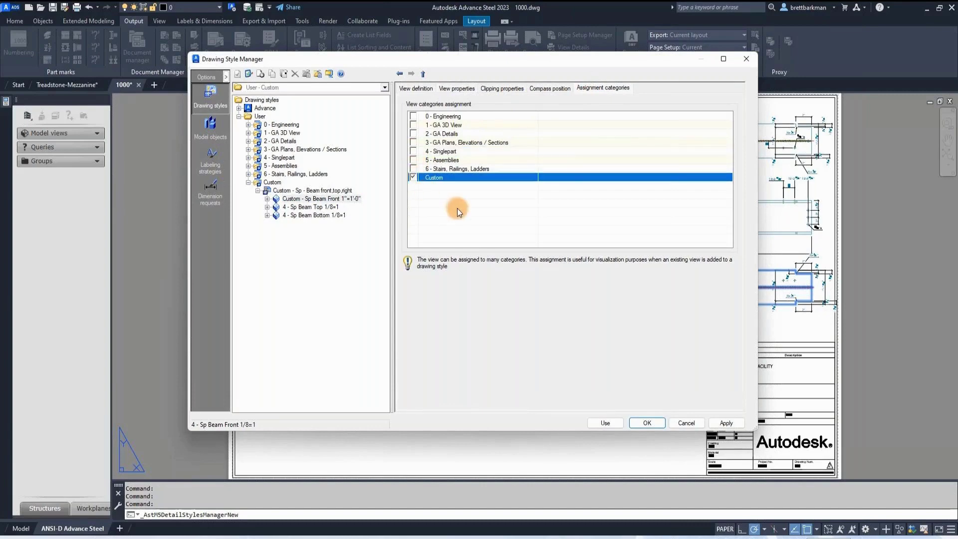
pyautogui.click(711, 423)
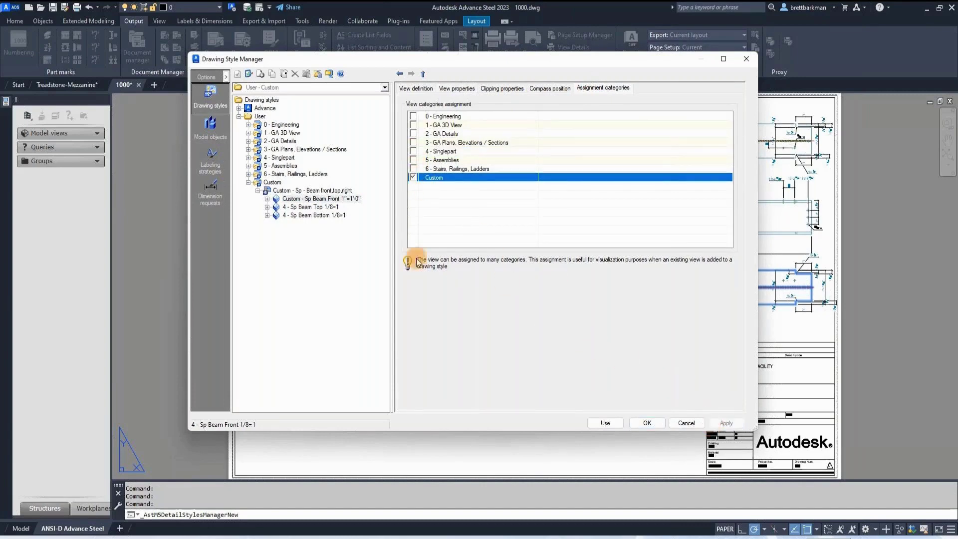
# Step: Create a new view definition from the custom style's top view, named Custom - Sp Beam Top 1"=1'-0"
pyautogui.click(324, 207)
pyautogui.click(416, 89)
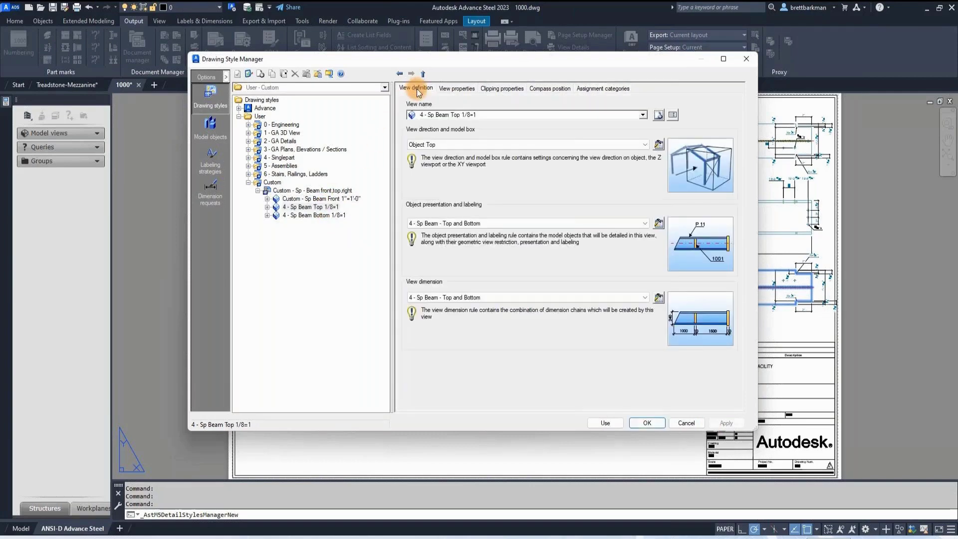
pyautogui.click(659, 114)
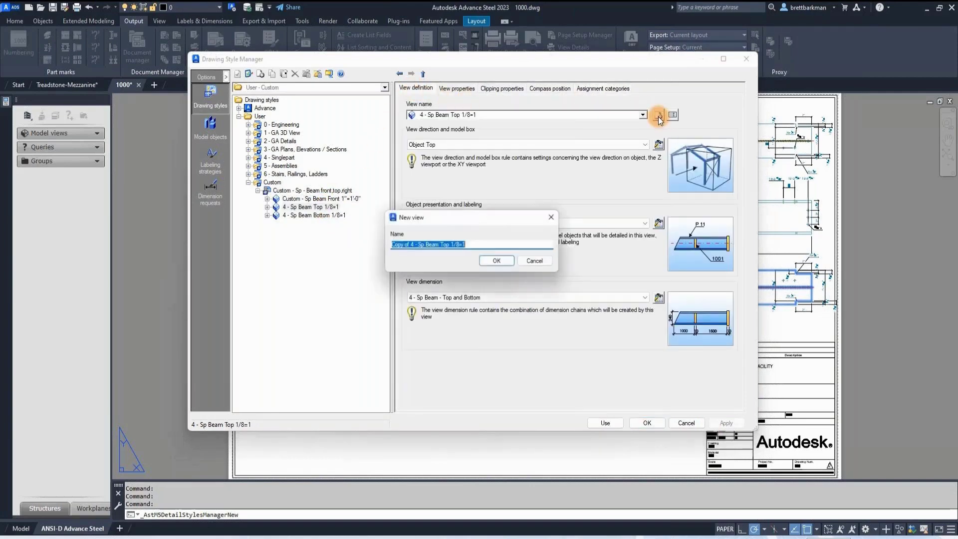
pyautogui.press('Home')
pyautogui.hotkey('shift', 'Right')
pyautogui.hotkey('shift', 'Right')
pyautogui.hotkey('shift', 'Right')
pyautogui.hotkey('shift', 'Right')
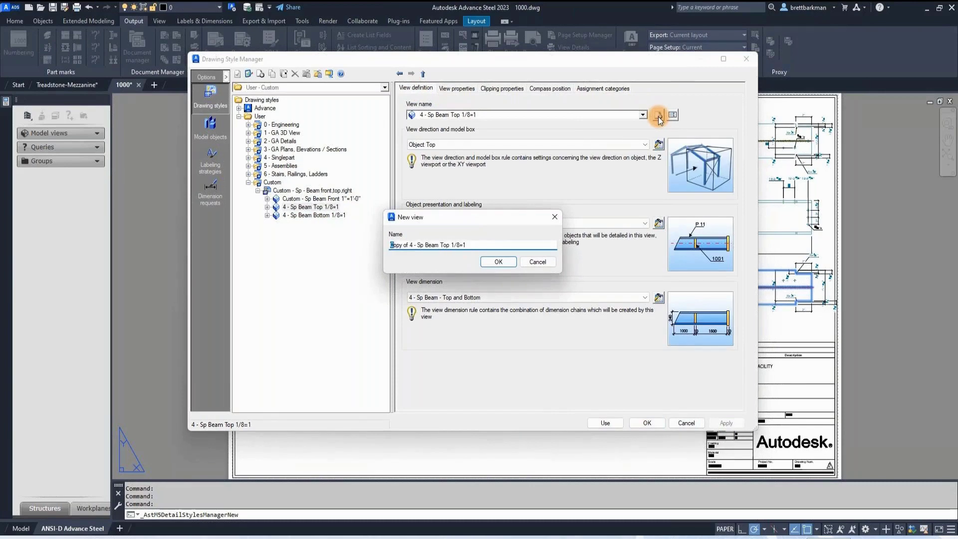
pyautogui.hotkey('shift', 'Right')
pyautogui.hotkey('shift', 'Right')
pyautogui.hotkey('shift', 'Right')
pyautogui.hotkey('shift', 'Right')
pyautogui.hotkey('shift', 'Right')
pyautogui.write('Custom')
pyautogui.hotkey('shift', 'Left')
pyautogui.hotkey('shift', 'Left')
pyautogui.hotkey('shift', 'Left')
pyautogui.write('"=1\'-0')
pyautogui.press('Return')
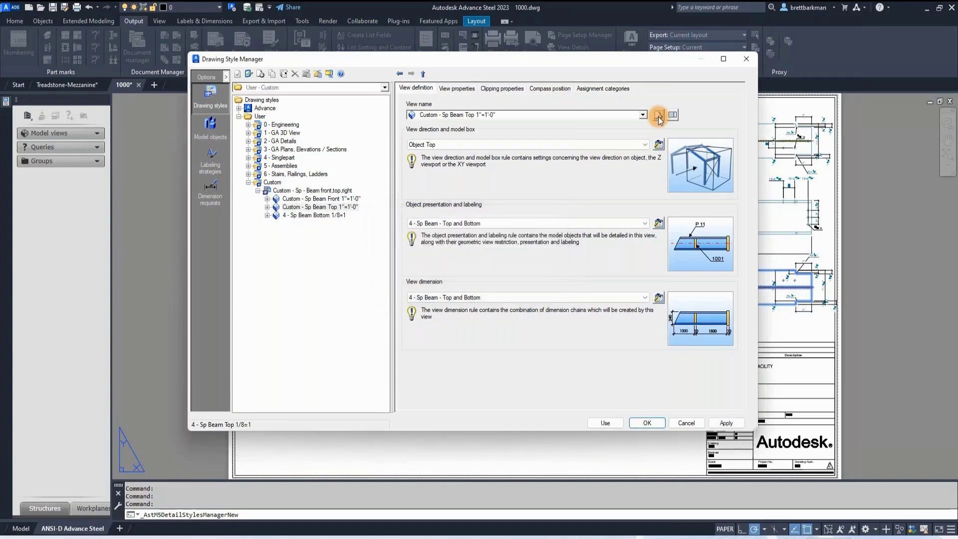
# Step: Set the scale of the custom top view to 1"=1'-0"
pyautogui.click(456, 89)
pyautogui.click(493, 113)
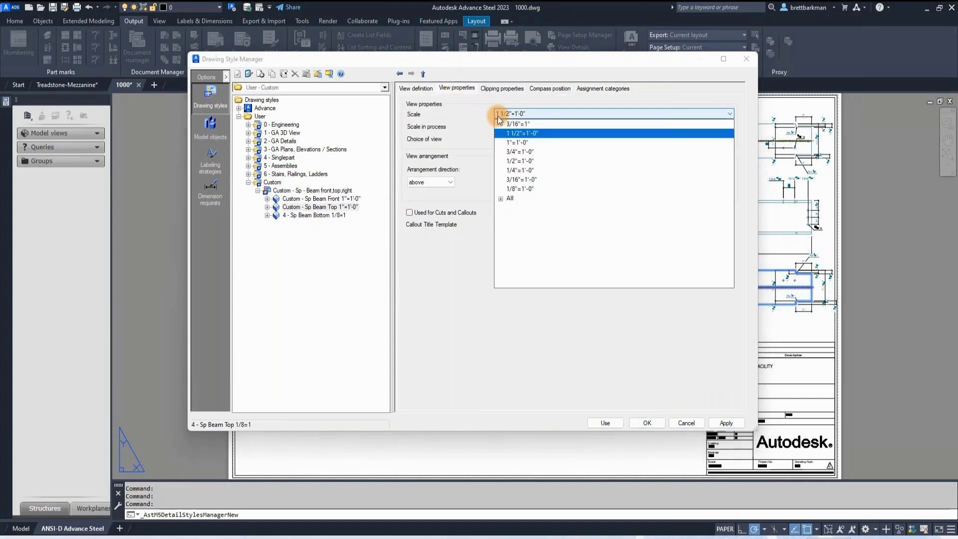
pyautogui.click(508, 143)
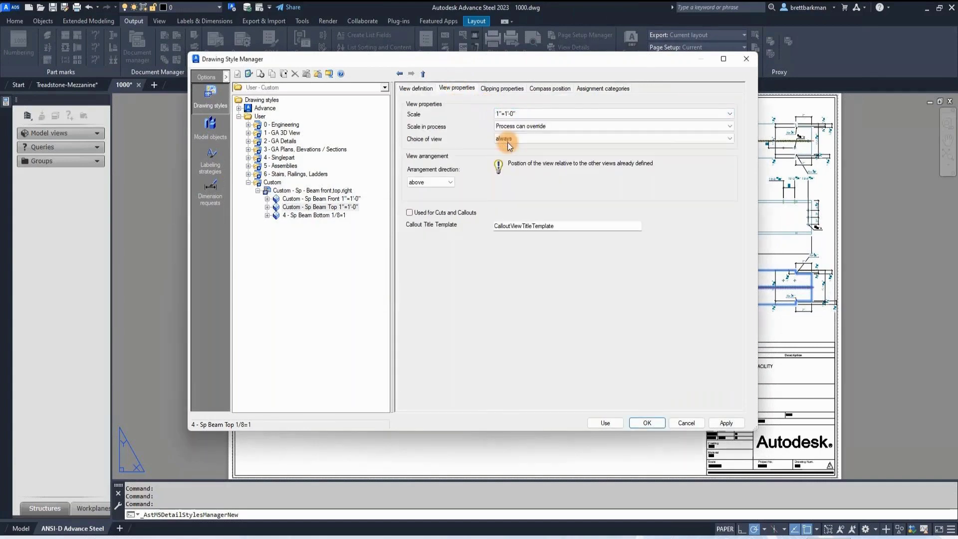
# Step: Assign the custom top view to the Custom category instead of 4 - Singlepart and apply the changes
pyautogui.click(589, 89)
pyautogui.click(413, 151)
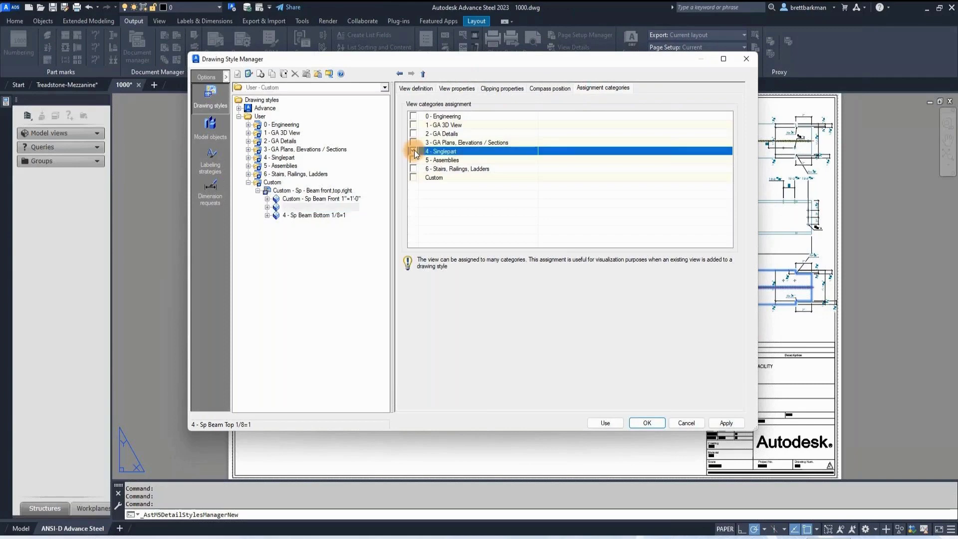
pyautogui.click(414, 177)
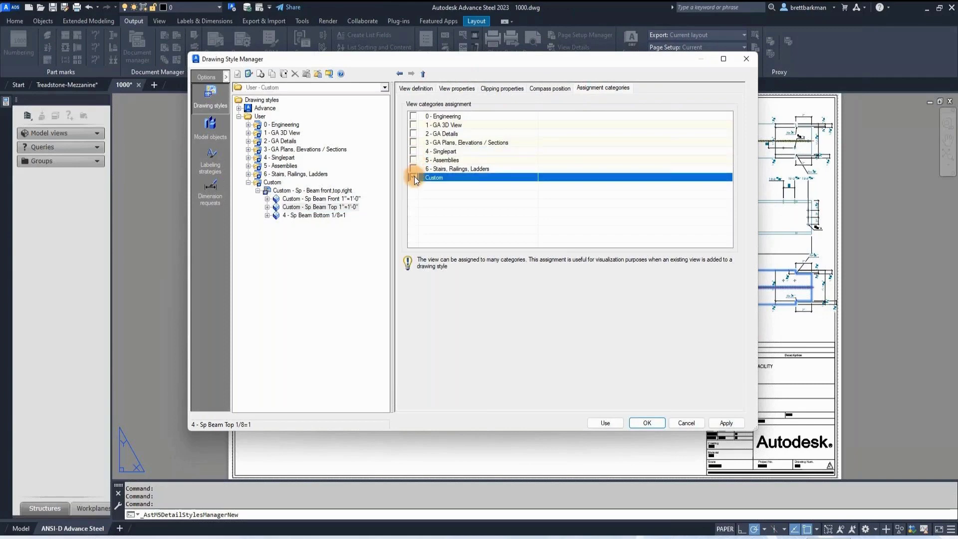
pyautogui.click(727, 423)
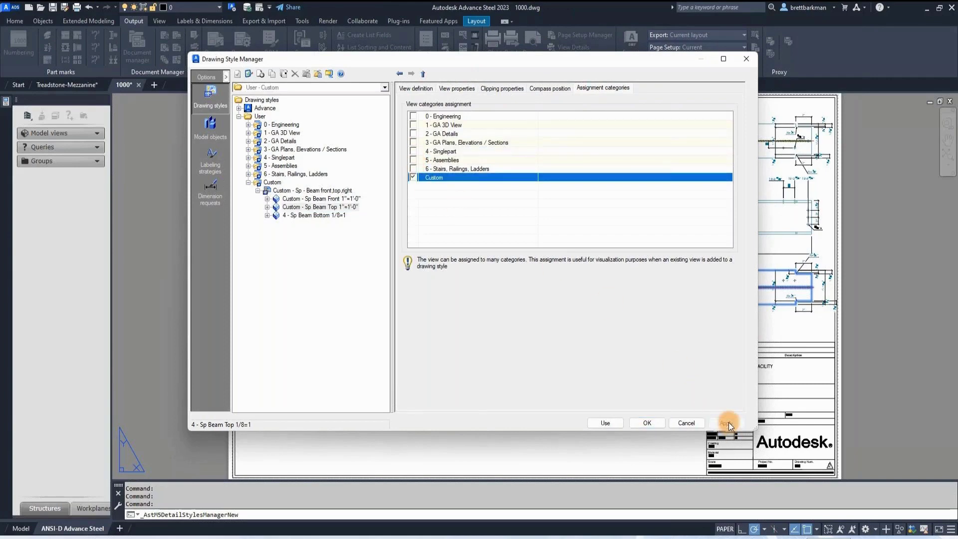
# Step: Create a new view definition from the custom style's bottom view, named Custom - Sp Beam Bottom 1"=1'-0"
pyautogui.click(328, 214)
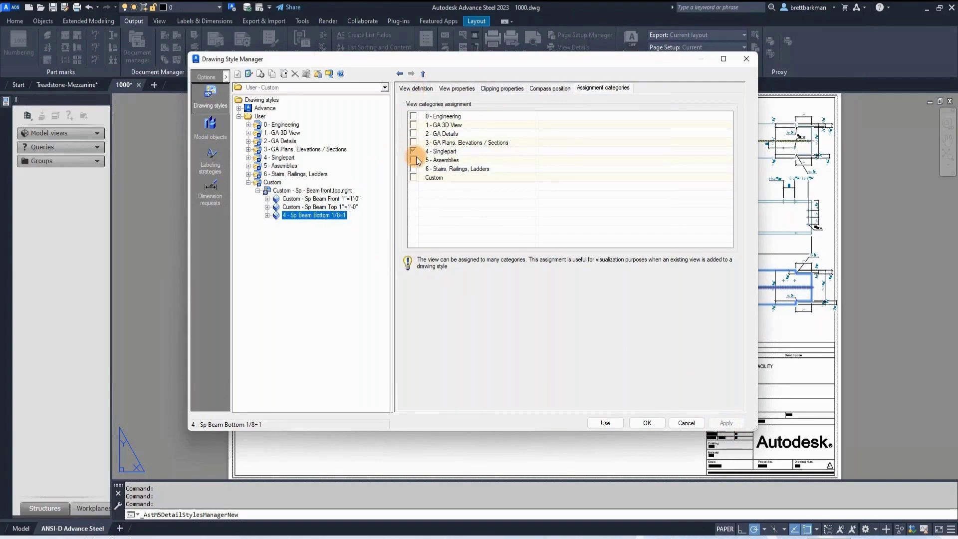
pyautogui.click(416, 89)
pyautogui.click(658, 115)
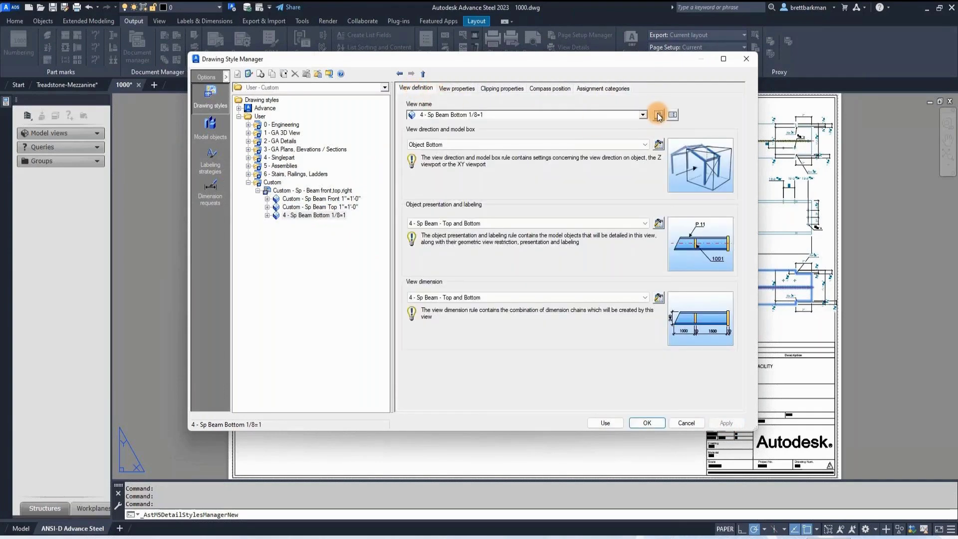
pyautogui.press('Home')
pyautogui.hotkey('shift', 'Right')
pyautogui.hotkey('shift', 'Right')
pyautogui.hotkey('shift', 'Right')
pyautogui.hotkey('shift', 'Right')
pyautogui.hotkey('shift', 'Right')
pyautogui.hotkey('shift', 'Right')
pyautogui.hotkey('shift', 'Right')
pyautogui.hotkey('shift', 'Right')
pyautogui.hotkey('shift', 'Right')
pyautogui.write('Custom')
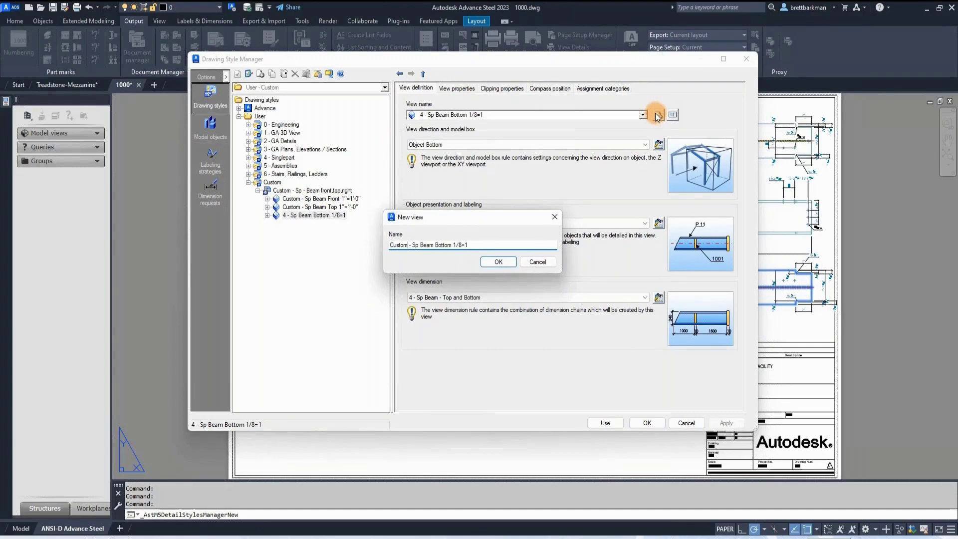
pyautogui.hotkey('shift', 'Left')
pyautogui.hotkey('shift', 'Left')
pyautogui.hotkey('shift', 'Left')
pyautogui.hotkey('shift', 'Left')
pyautogui.write('"=1\'-0')
pyautogui.click(498, 264)
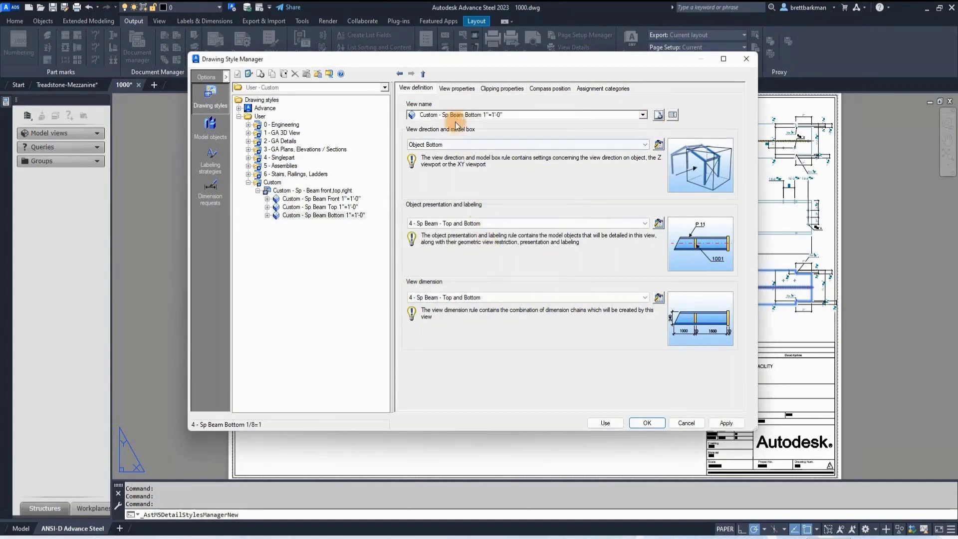
# Step: Set the custom bottom view's scale to the 1"=1'-0" given in its name
pyautogui.click(453, 88)
pyautogui.click(510, 113)
pyautogui.click(510, 131)
# Step: Assign the custom bottom view to the Custom category instead of 4 - Singlepart, apply, and use the style on the selected beam detail
pyautogui.click(594, 88)
pyautogui.click(415, 150)
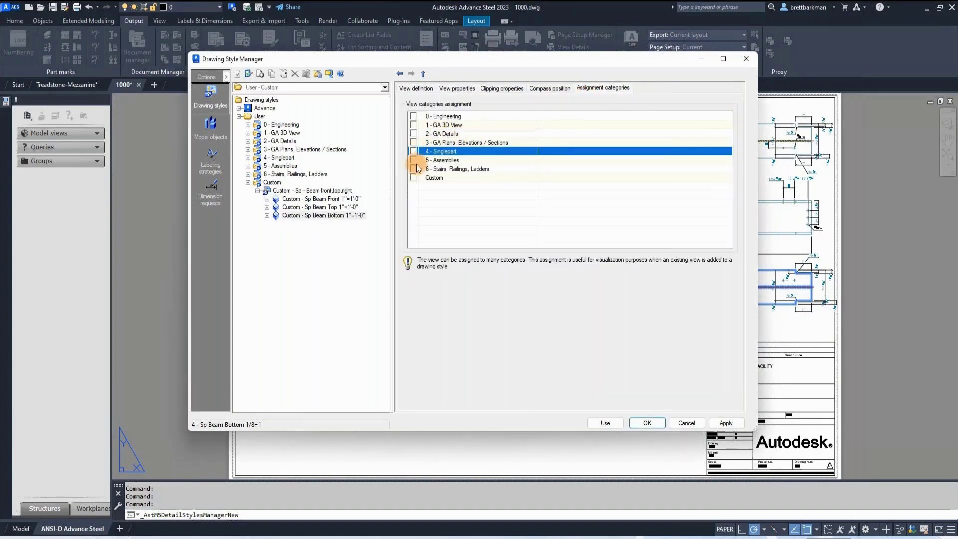
pyautogui.click(414, 178)
pyautogui.click(723, 420)
pyautogui.click(606, 423)
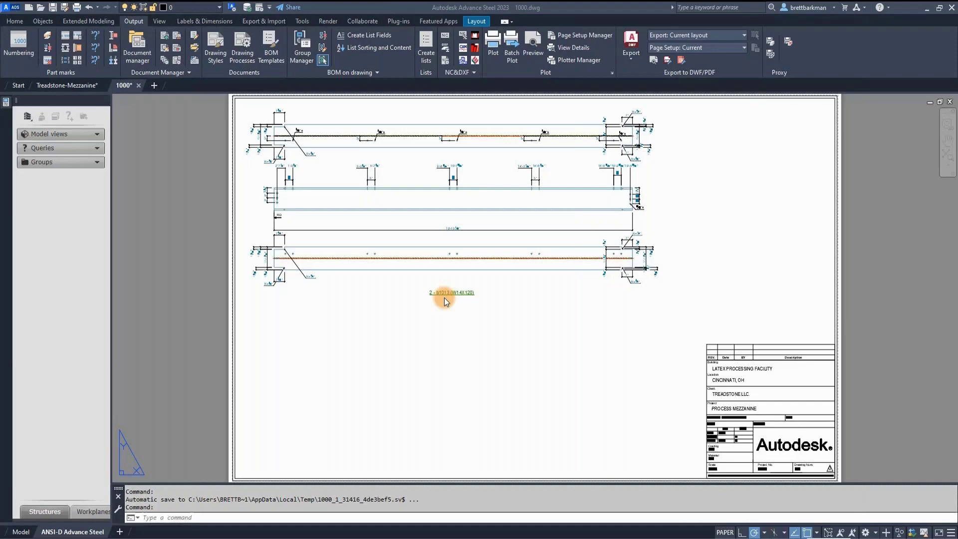
# Step: Remove the Custom - Sp Beam Bottom view from the custom style's view list and try to use the style on the existing beam detail
pyautogui.click(418, 302)
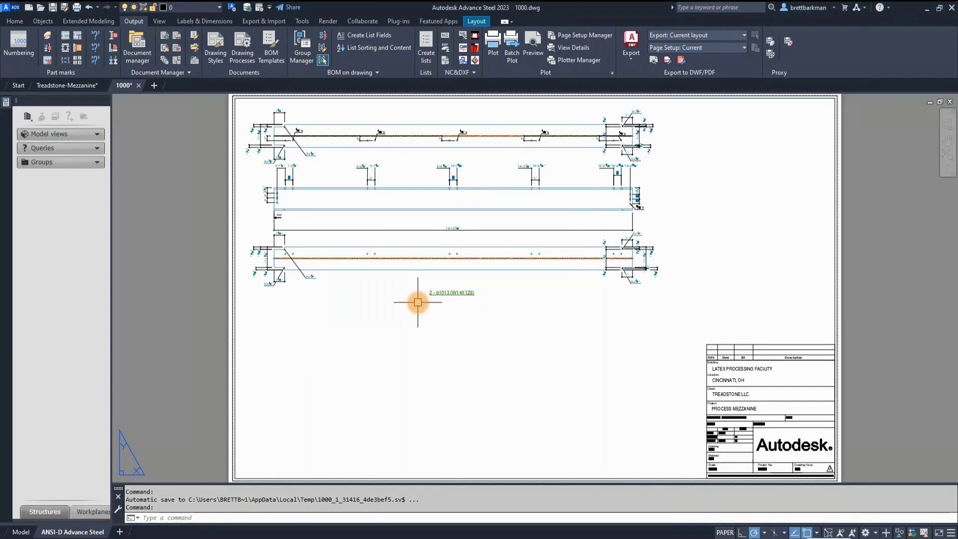
pyautogui.click(403, 267)
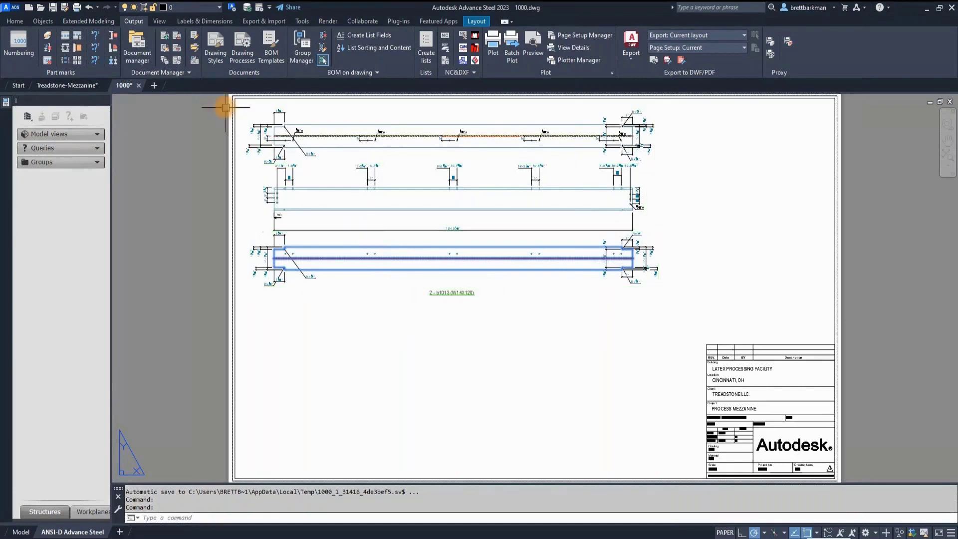
pyautogui.click(165, 48)
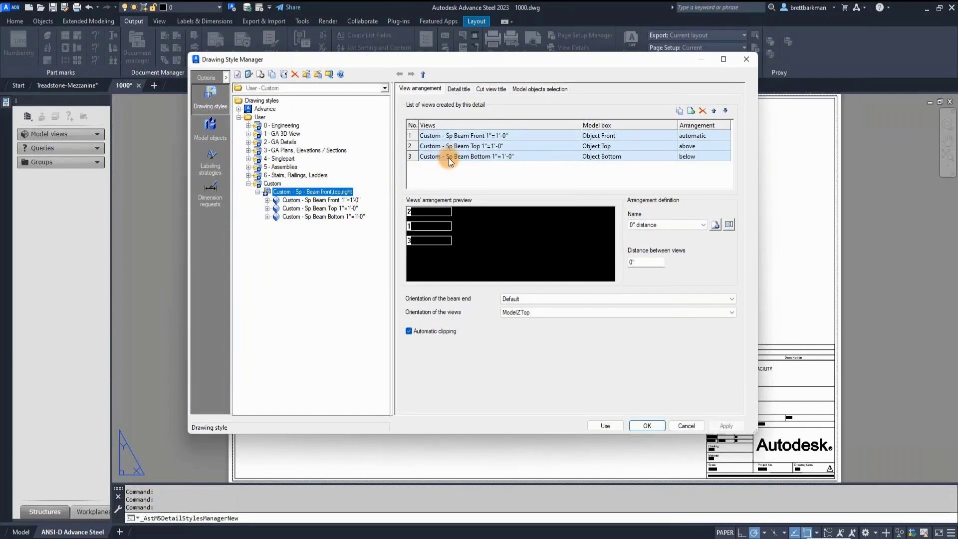
pyautogui.click(556, 157)
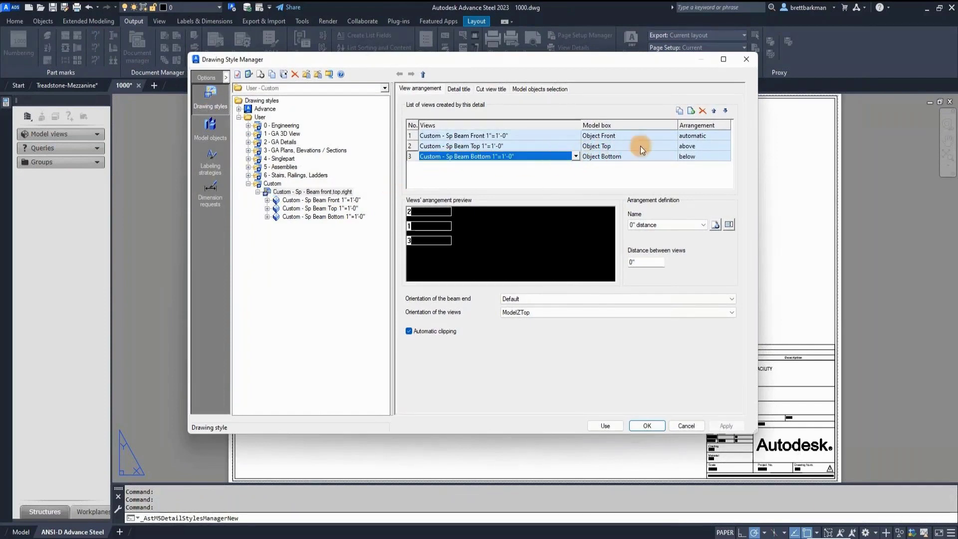
pyautogui.click(702, 110)
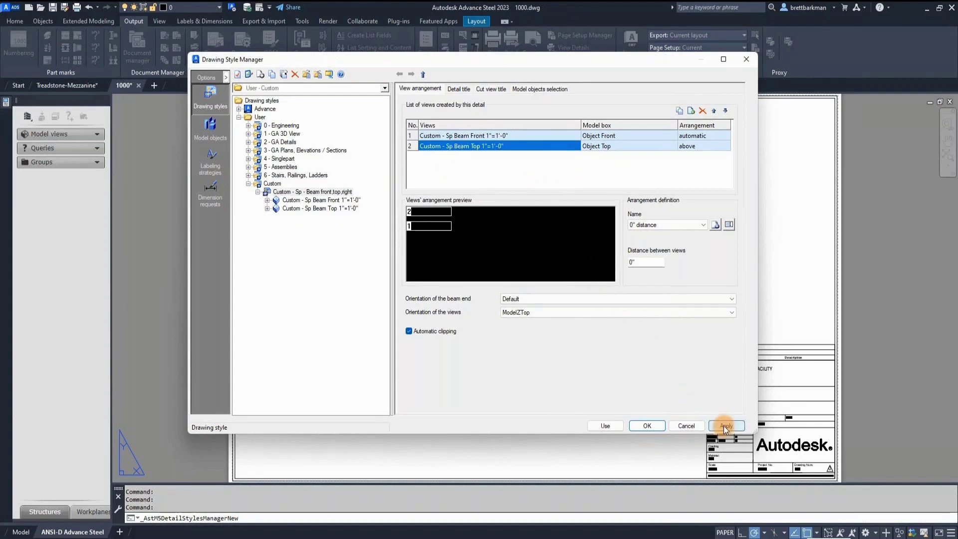
pyautogui.click(618, 425)
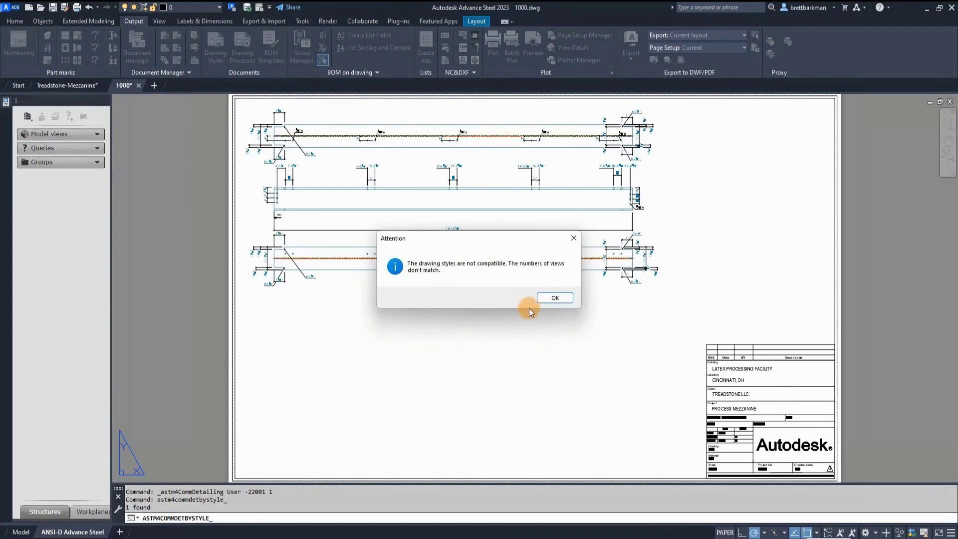
pyautogui.click(540, 297)
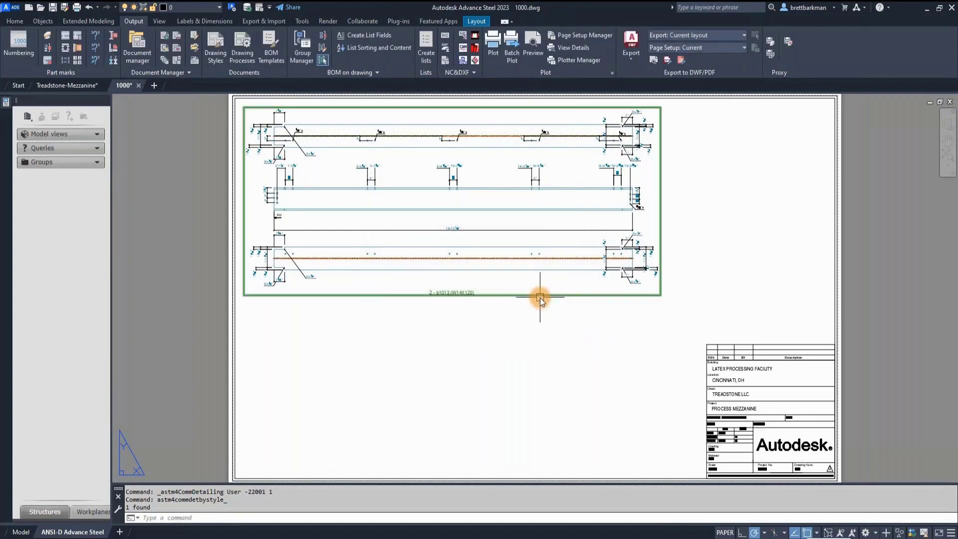
# Step: Delete the existing three-view beam detail from drawing 1000 and save the drawing
pyautogui.click(538, 295)
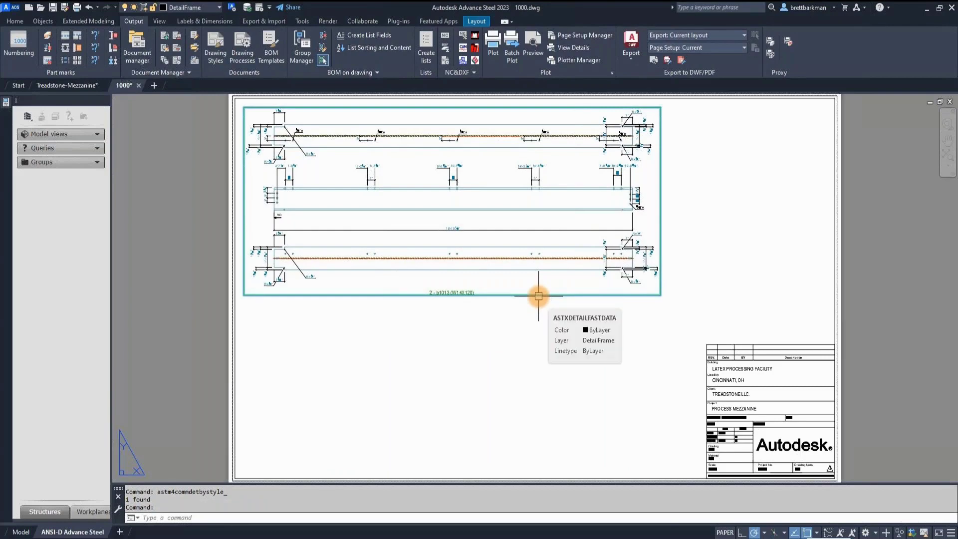
pyautogui.press('Delete')
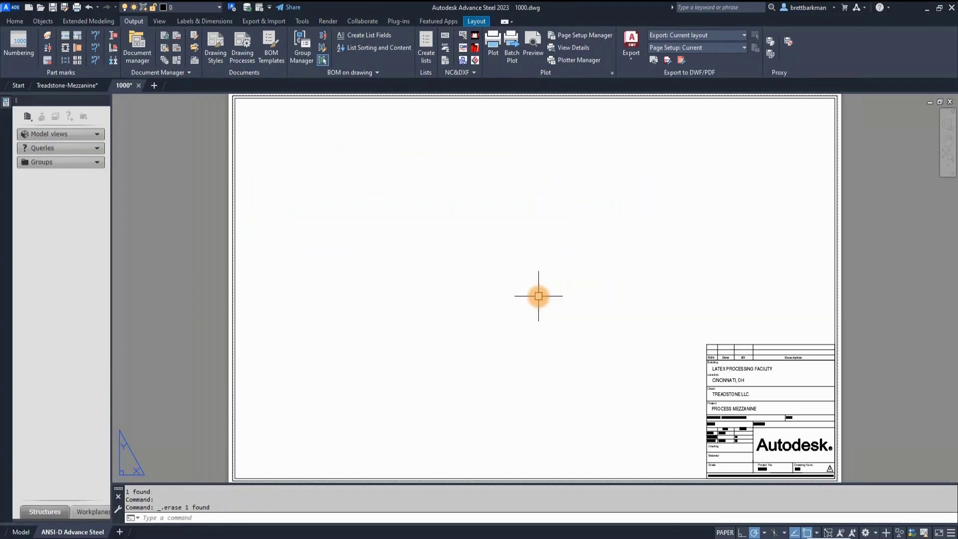
pyautogui.click(52, 8)
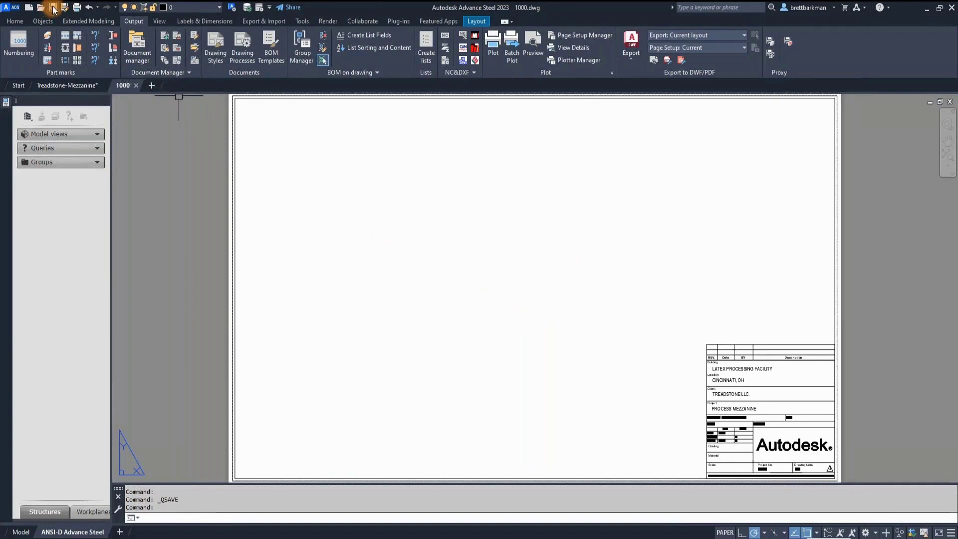
# Step: In the Treadstone-Mezzanine model, select the beam below the near railing and use the Custom - Sp - Beam front,top,right style on it
pyautogui.click(74, 86)
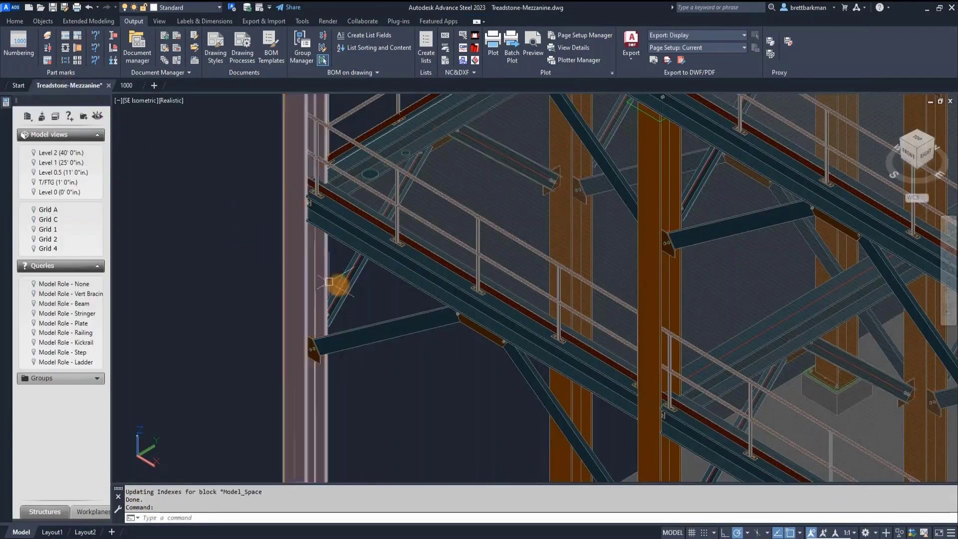
pyautogui.click(392, 273)
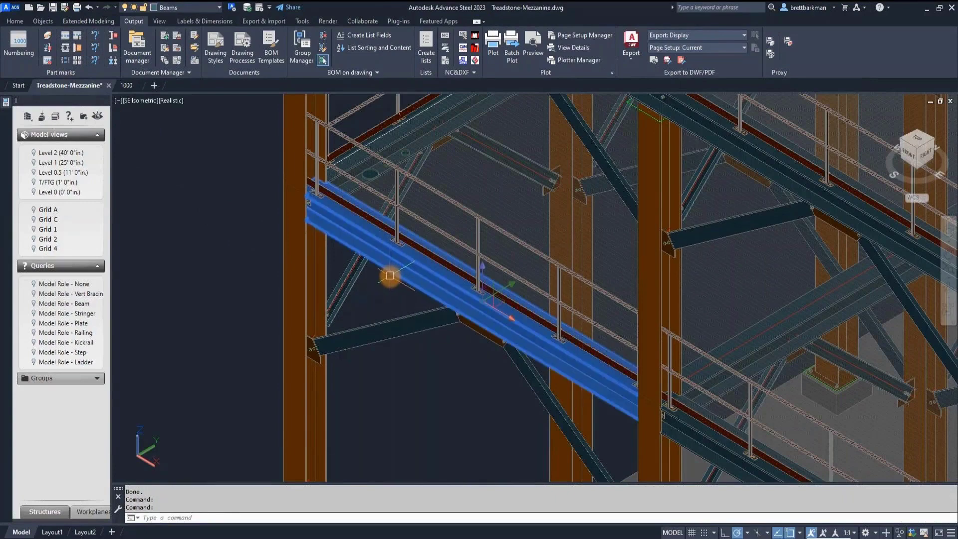
pyautogui.click(166, 46)
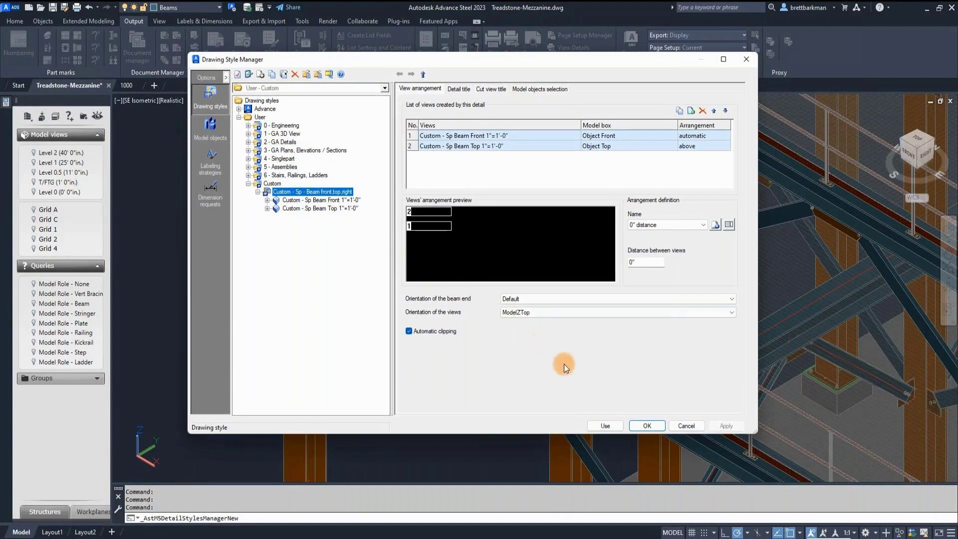
pyautogui.click(605, 426)
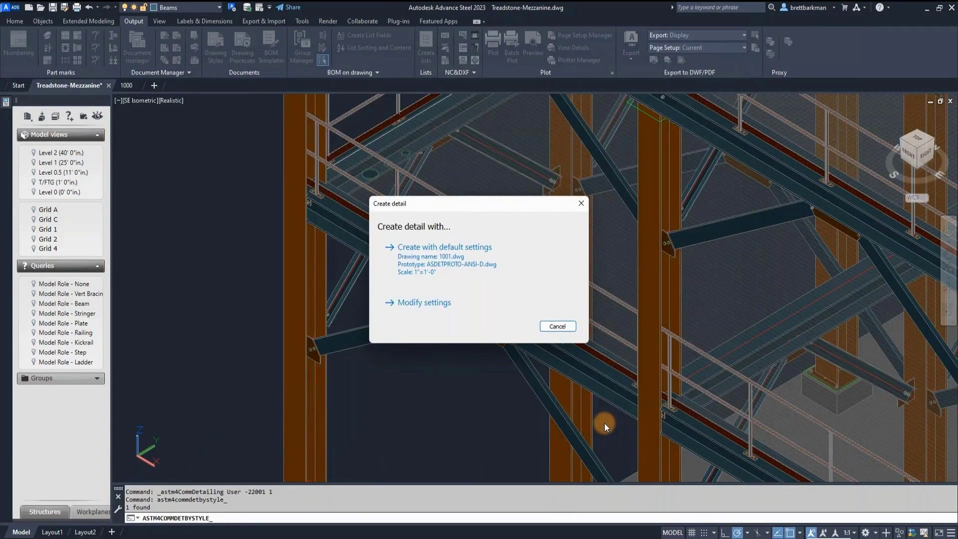
# Step: Modify the detail settings to place it in the existing drawing 1000.dwg, close the style manager and switch to that drawing
pyautogui.click(427, 302)
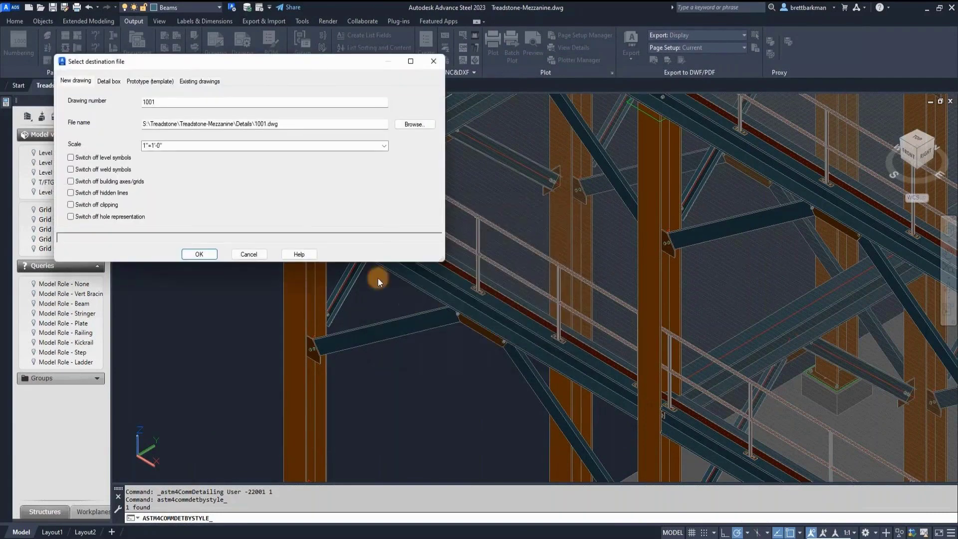
pyautogui.click(202, 82)
pyautogui.click(172, 107)
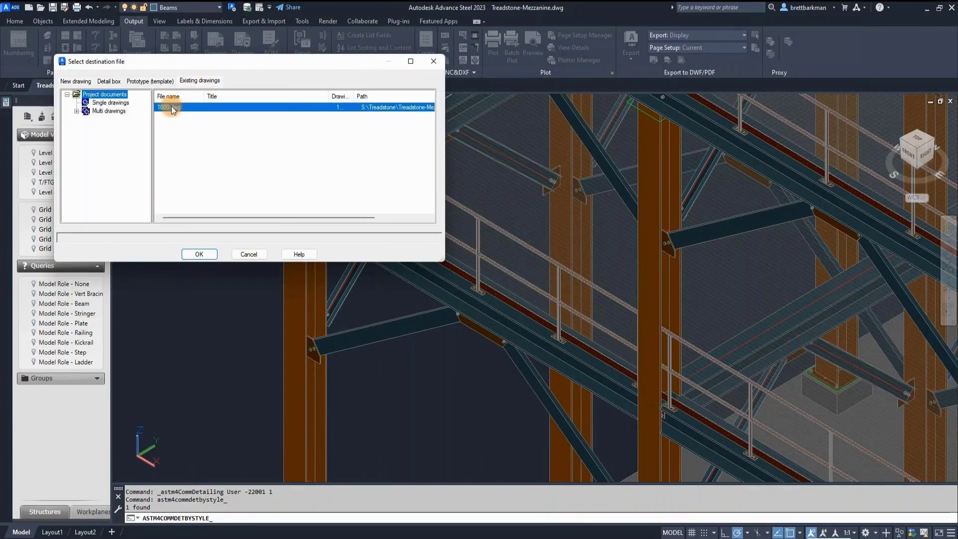
pyautogui.click(200, 255)
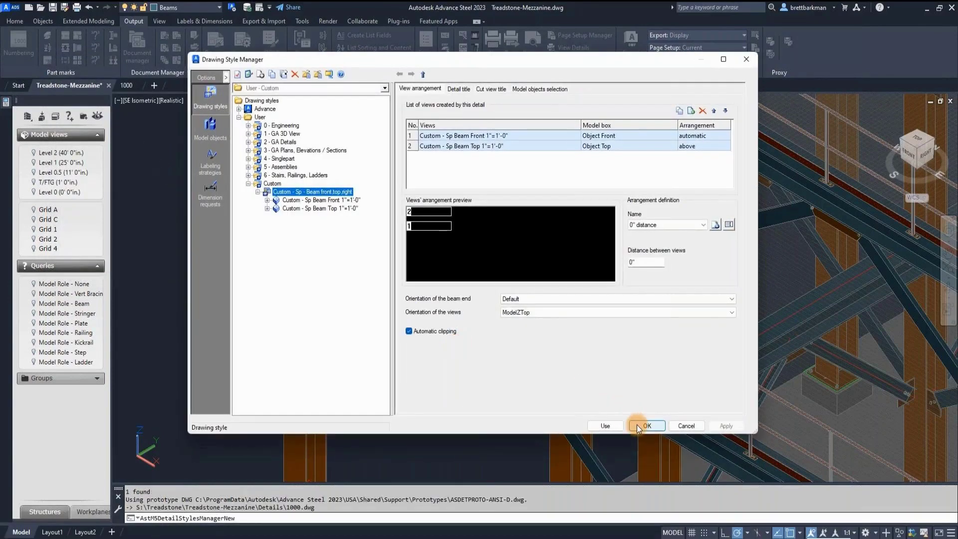
pyautogui.click(643, 426)
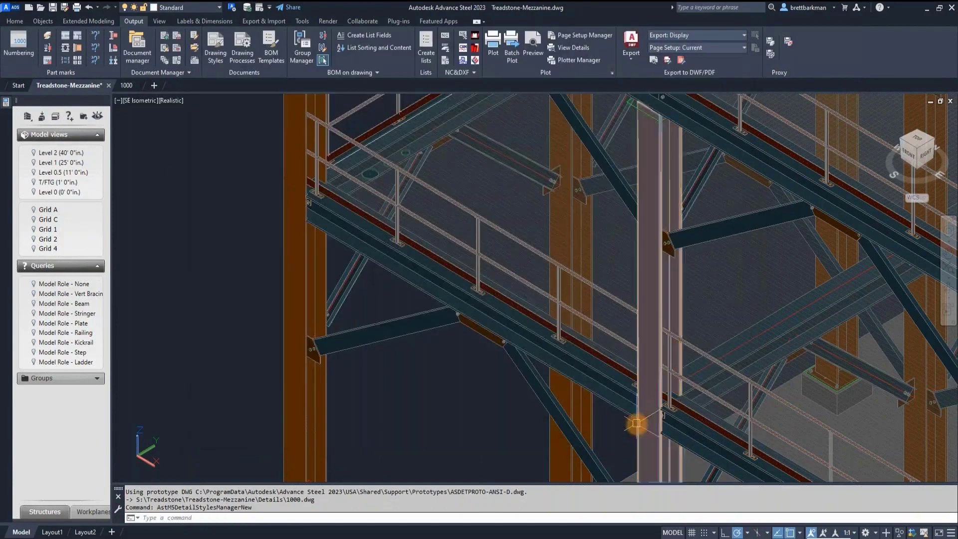
pyautogui.click(124, 87)
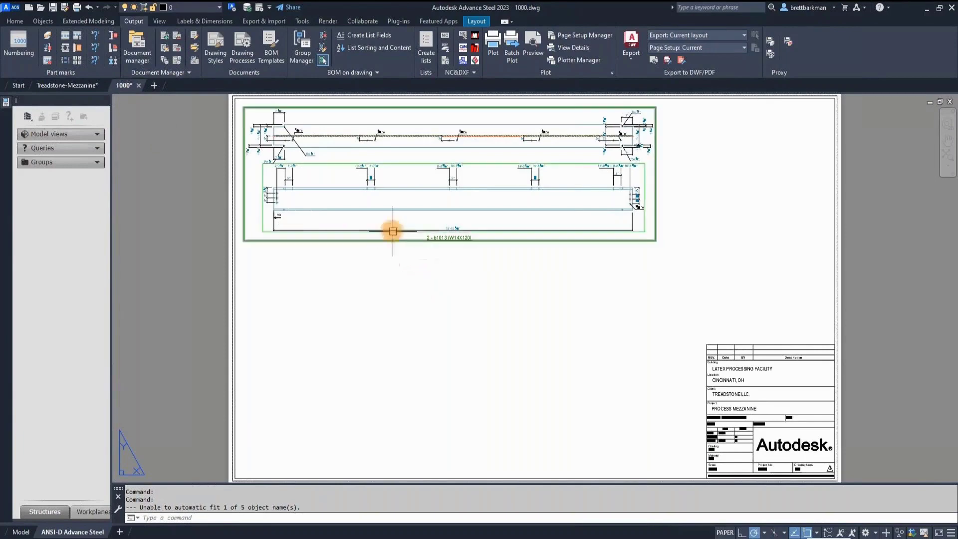
# Step: For the existing beam detail in drawing 1000, add the existing 5 - Beam - Section view to the custom style's view list
pyautogui.click(380, 209)
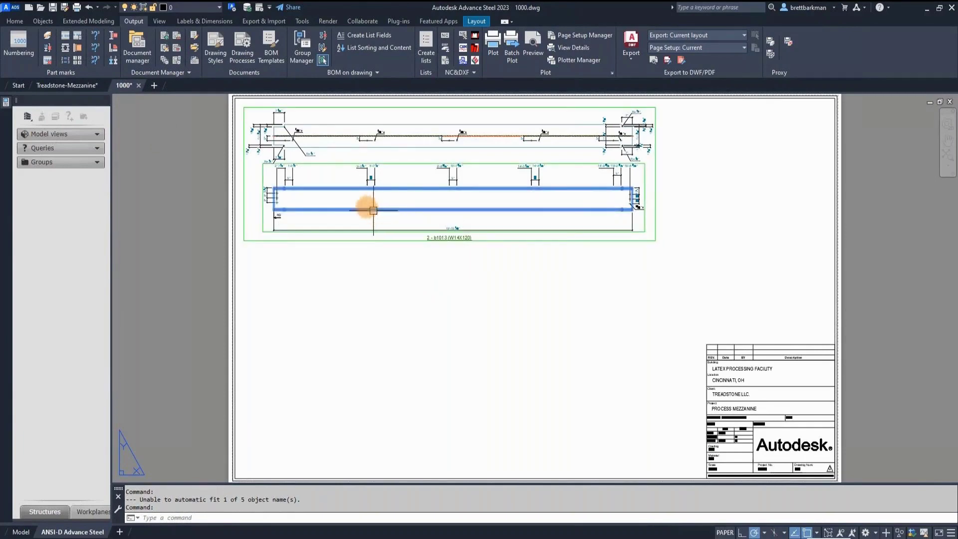
pyautogui.click(164, 48)
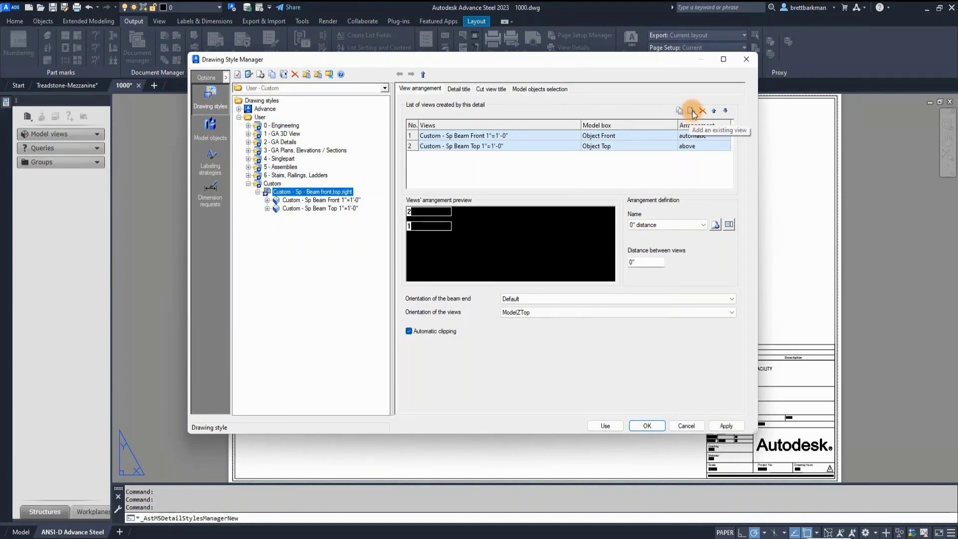
pyautogui.click(693, 110)
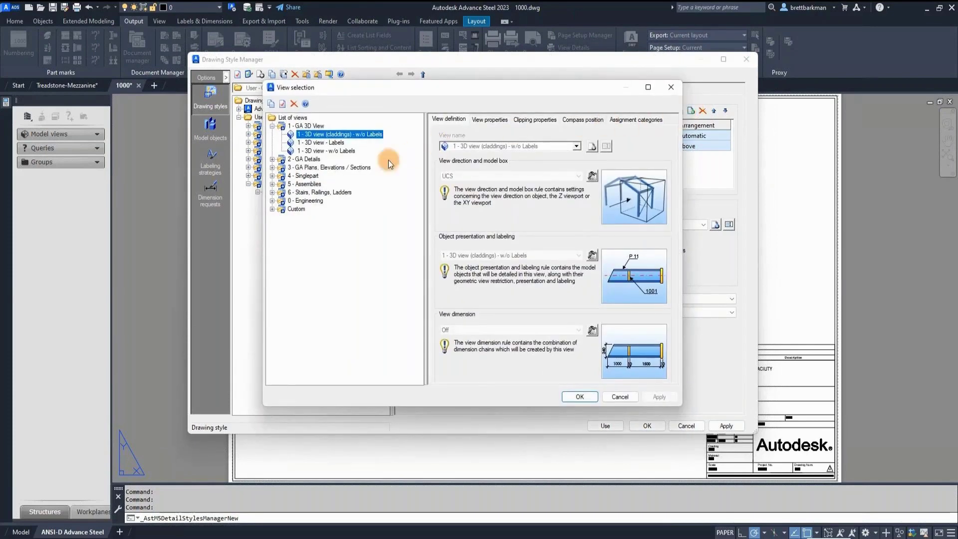
pyautogui.click(272, 184)
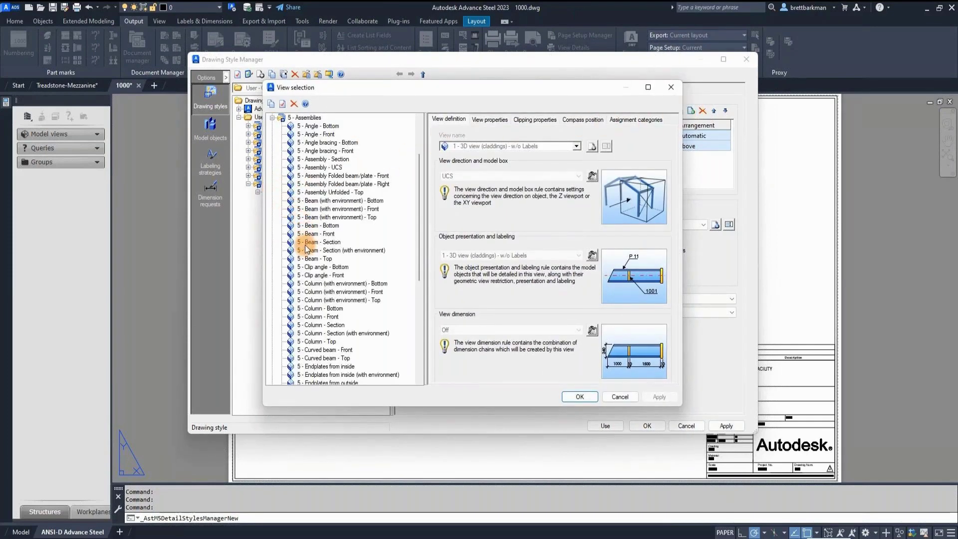
pyautogui.click(310, 243)
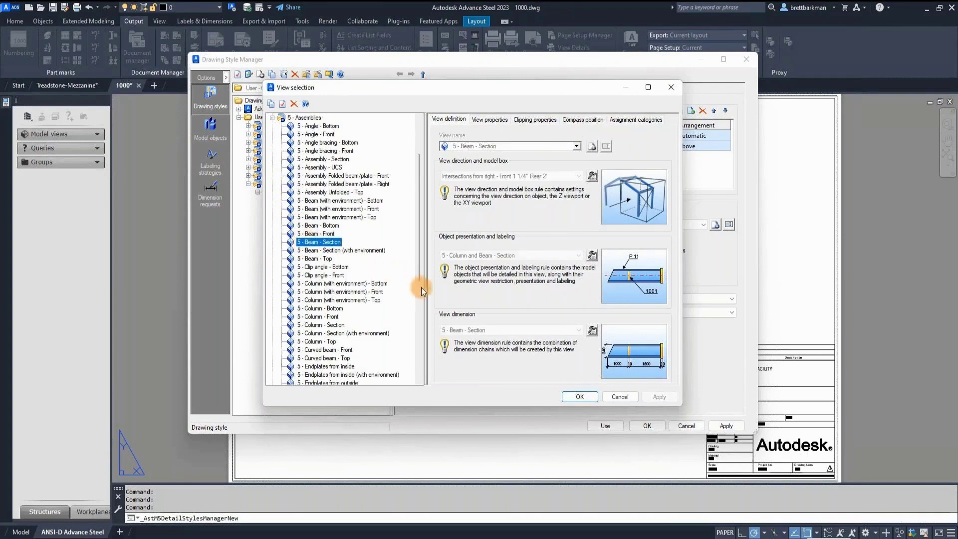
pyautogui.click(583, 398)
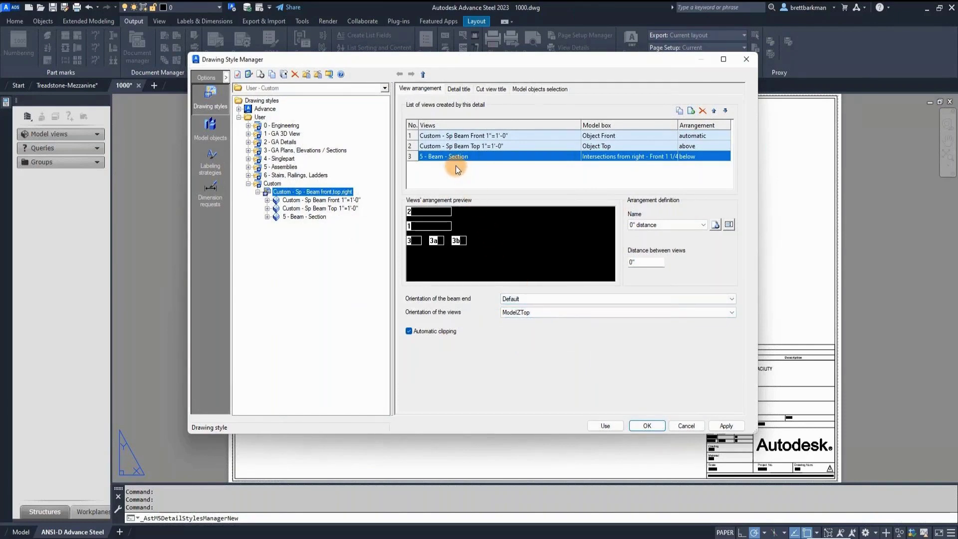
# Step: Copy the 5 - Beam - Section view in the custom style as Custom - Beam - End - Overall and apply the change
pyautogui.click(316, 217)
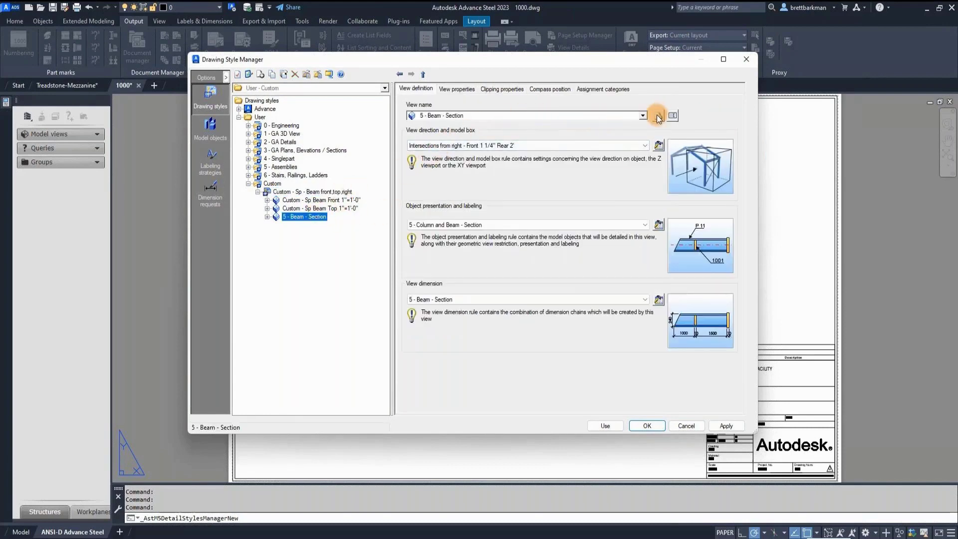
pyautogui.click(659, 117)
pyautogui.press('Home')
pyautogui.hotkey('shift', 'Right')
pyautogui.hotkey('shift', 'Right')
pyautogui.hotkey('shift', 'Right')
pyautogui.hotkey('shift', 'Right')
pyautogui.hotkey('shift', 'Right')
pyautogui.hotkey('shift', 'Right')
pyautogui.hotkey('shift', 'Right')
pyautogui.hotkey('shift', 'Right')
pyautogui.hotkey('shift', 'Right')
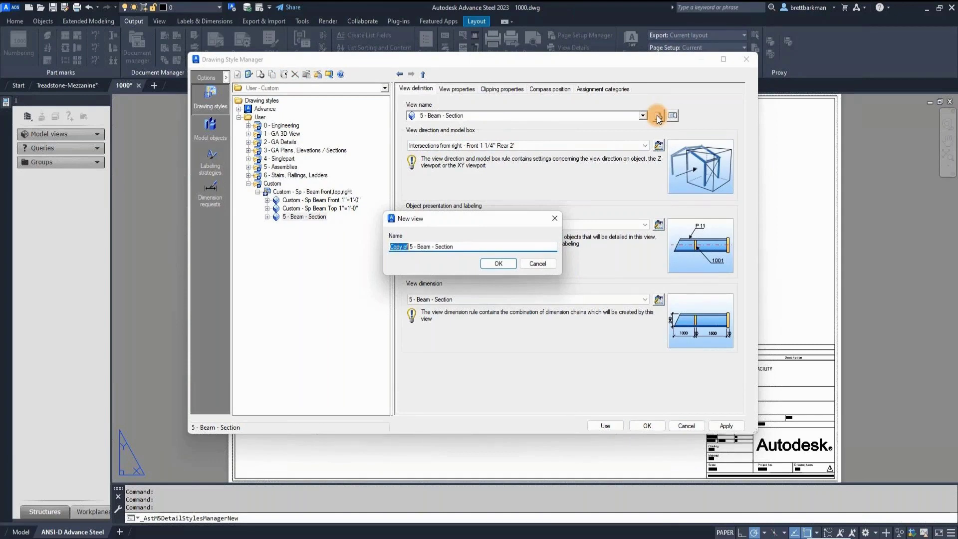
pyautogui.write('Custom')
pyautogui.press('BackSpace')
pyautogui.press('BackSpace')
pyautogui.press('BackSpace')
pyautogui.press('BackSpace')
pyautogui.write('End - Overall')
pyautogui.click(499, 263)
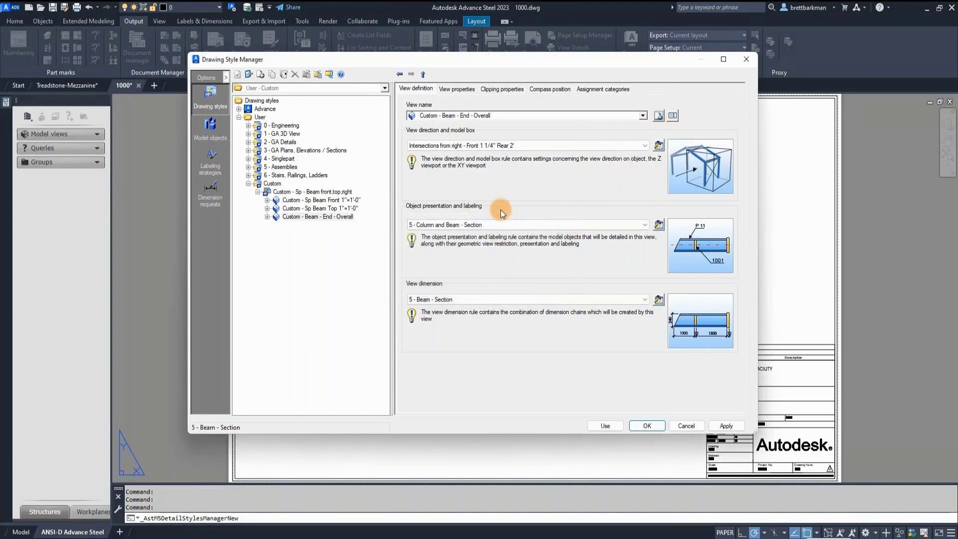
pyautogui.click(735, 425)
# Step: Set the view direction and model box of the Custom - Beam - End - Overall view to Object Right
pyautogui.click(659, 145)
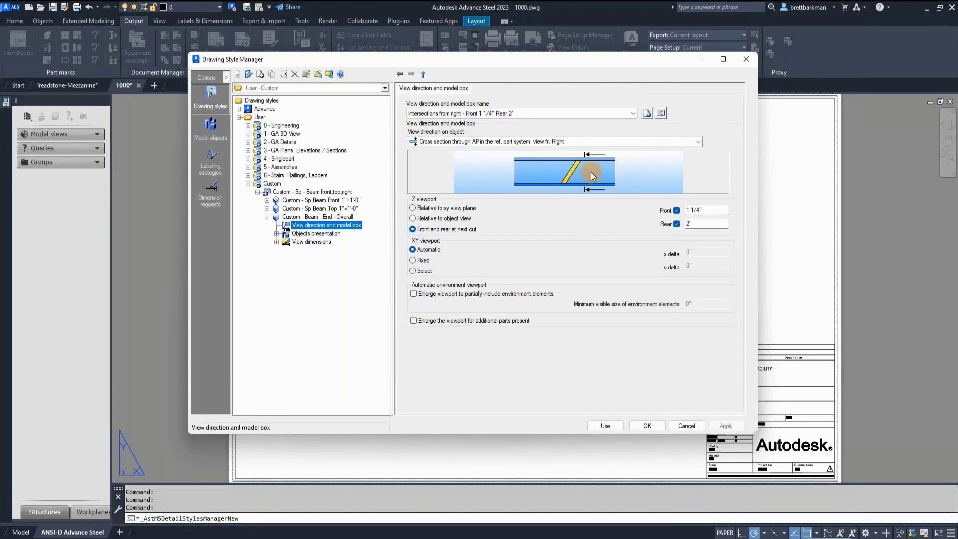
pyautogui.click(630, 113)
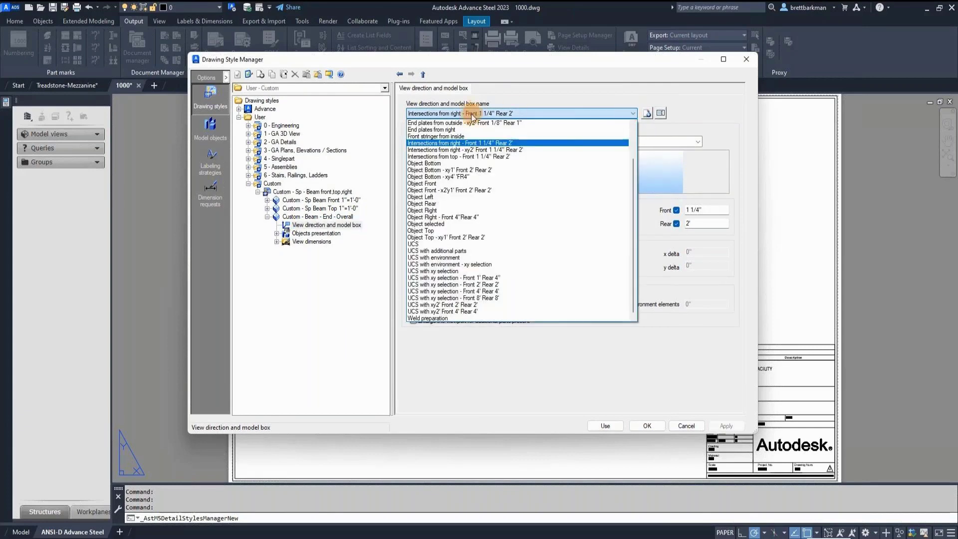
pyautogui.click(430, 210)
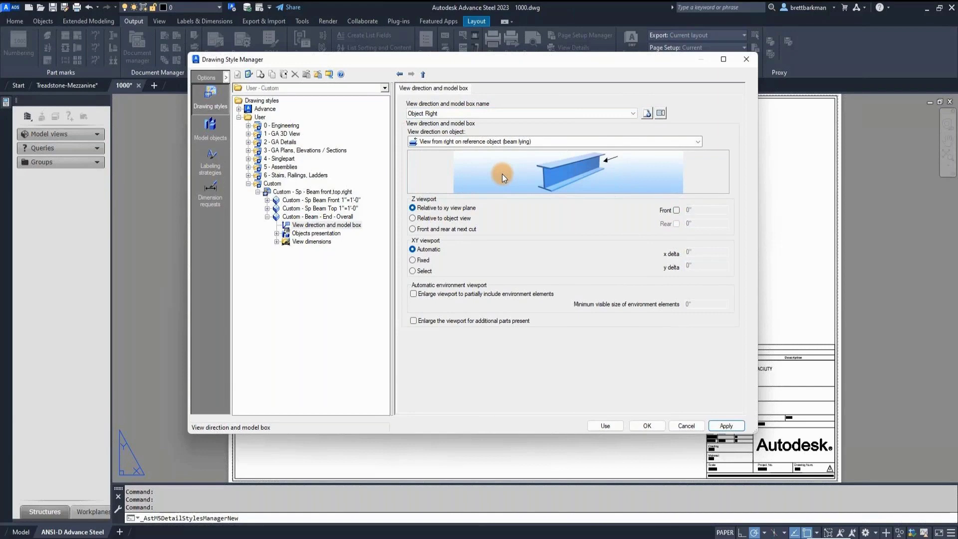
# Step: Set the arrangement of the Custom - Beam - End - Overall view to right in the custom style's view list
pyautogui.click(313, 193)
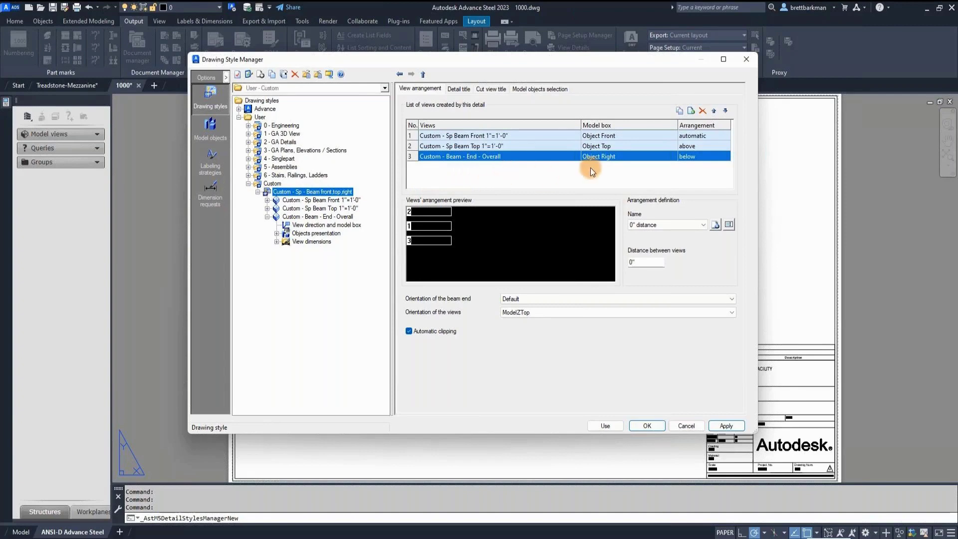
pyautogui.click(700, 156)
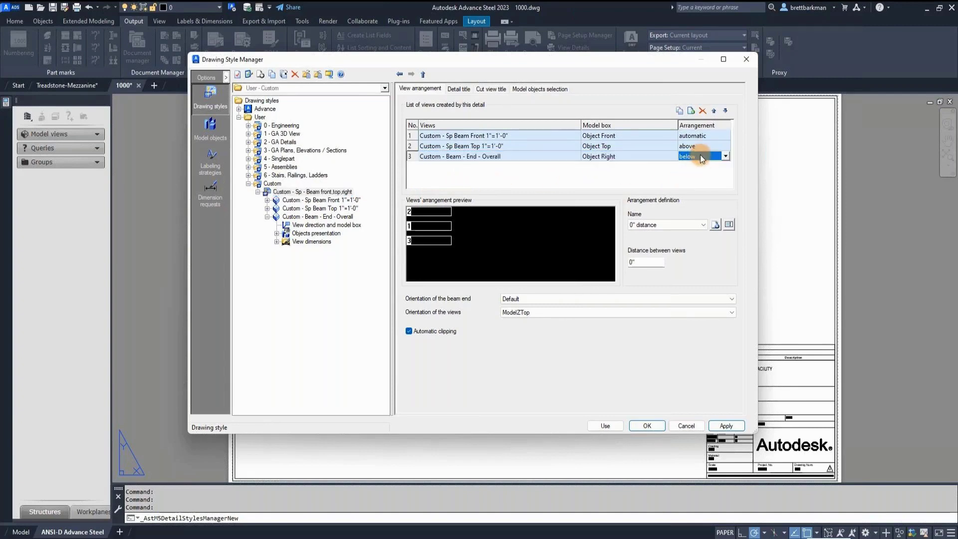
pyautogui.click(727, 157)
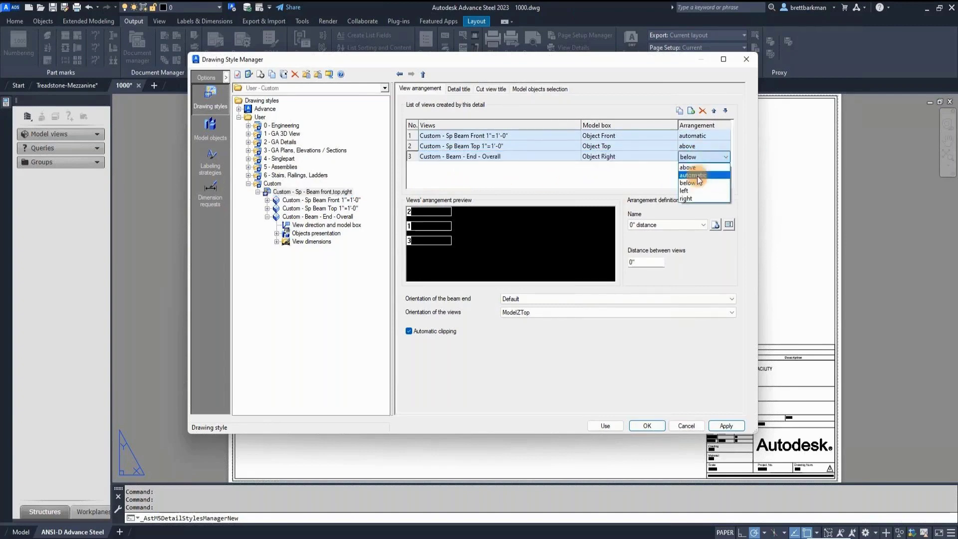
pyautogui.click(694, 200)
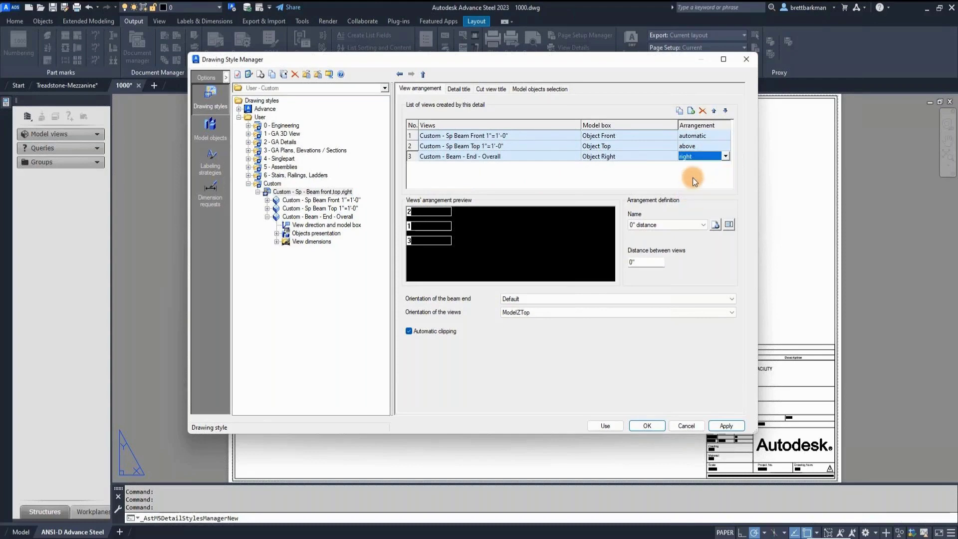
# Step: Set the style's distance between views to 2", apply it and try to use the style on the existing beam detail
pyautogui.click(703, 226)
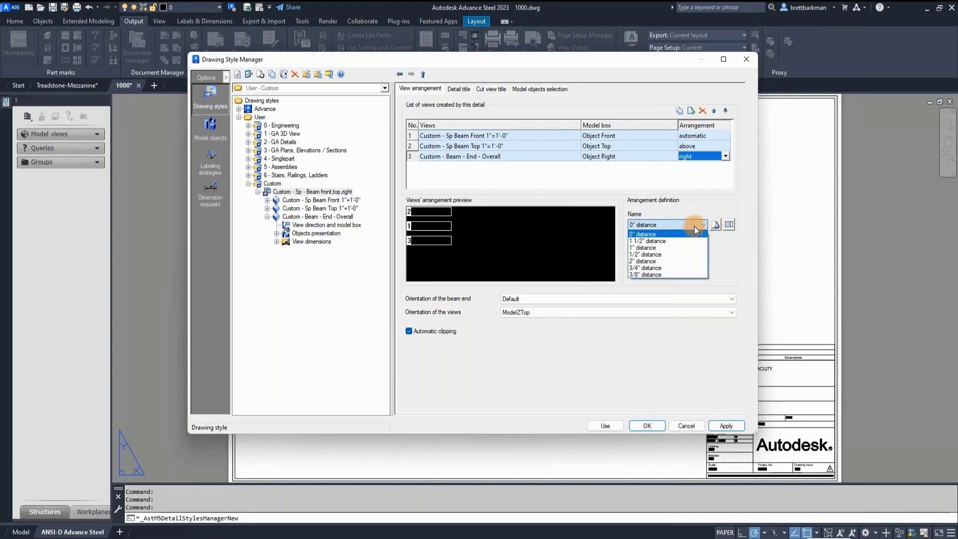
pyautogui.click(647, 261)
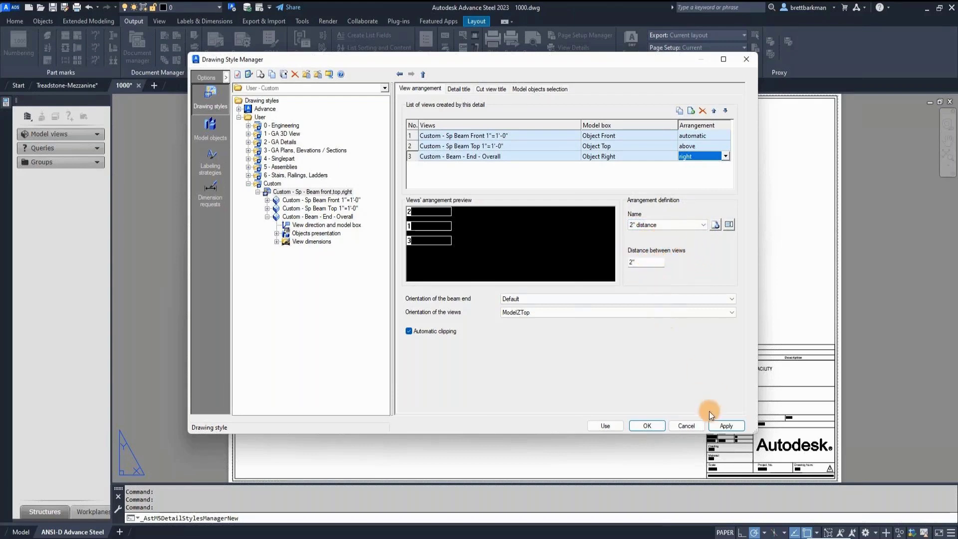
pyautogui.click(724, 426)
pyautogui.click(606, 425)
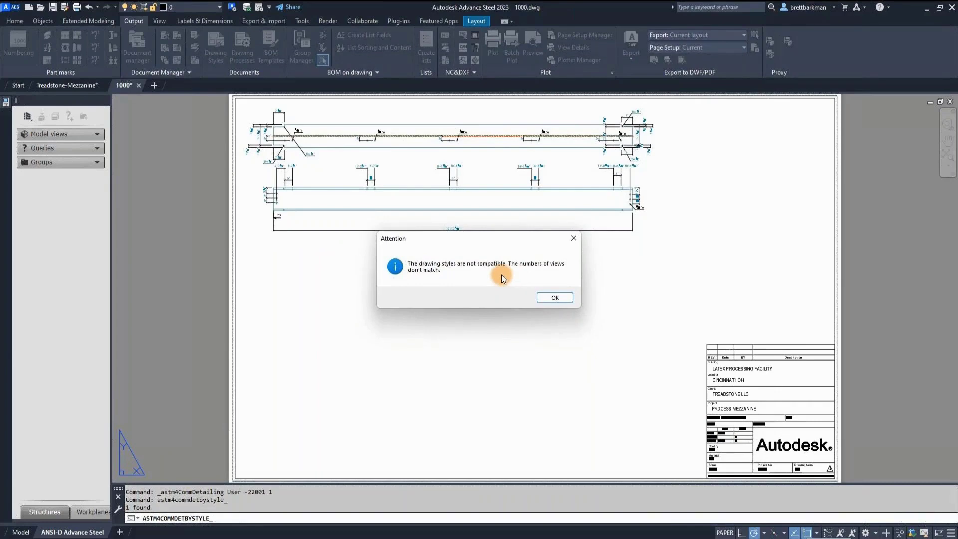
pyautogui.click(552, 298)
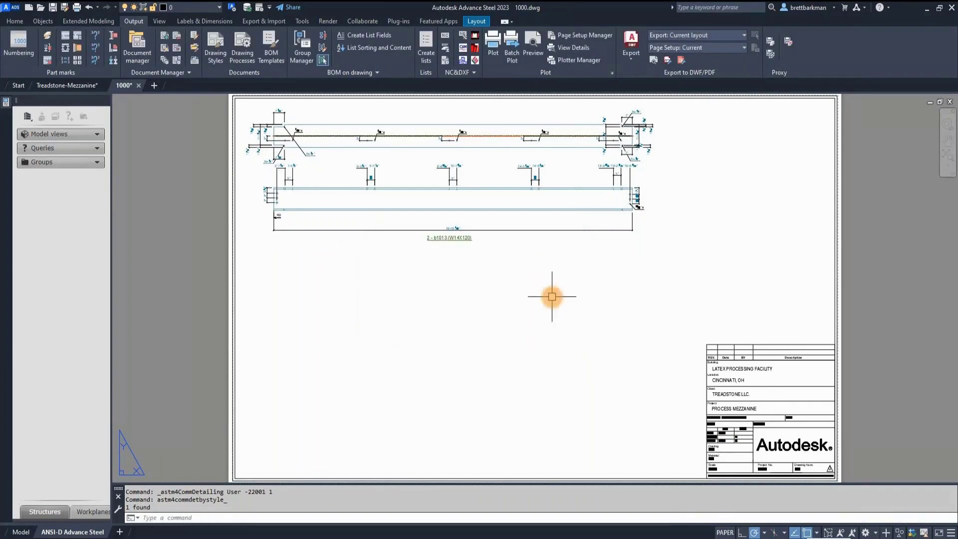
# Step: Delete the two-view beam detail from drawing 1000 and save the drawing
pyautogui.click(347, 242)
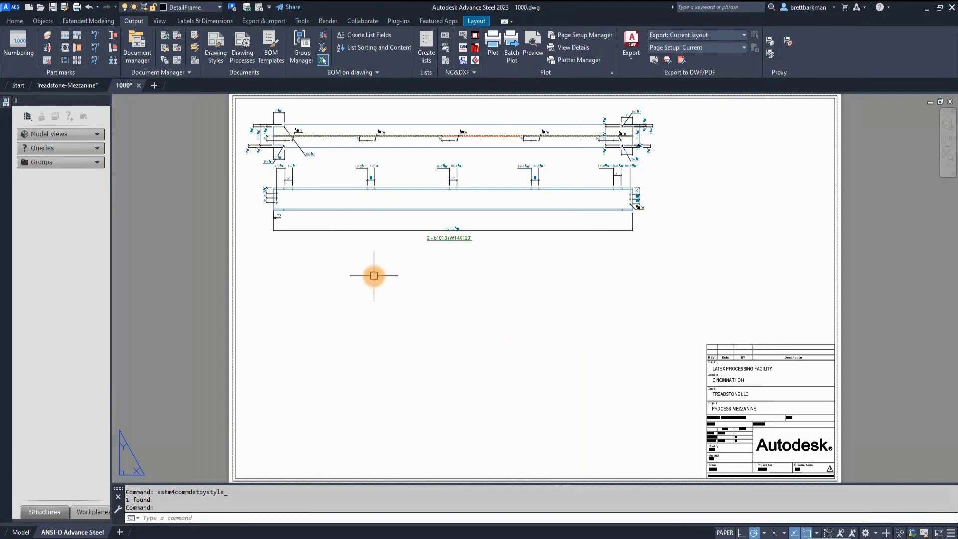
pyautogui.press('Delete')
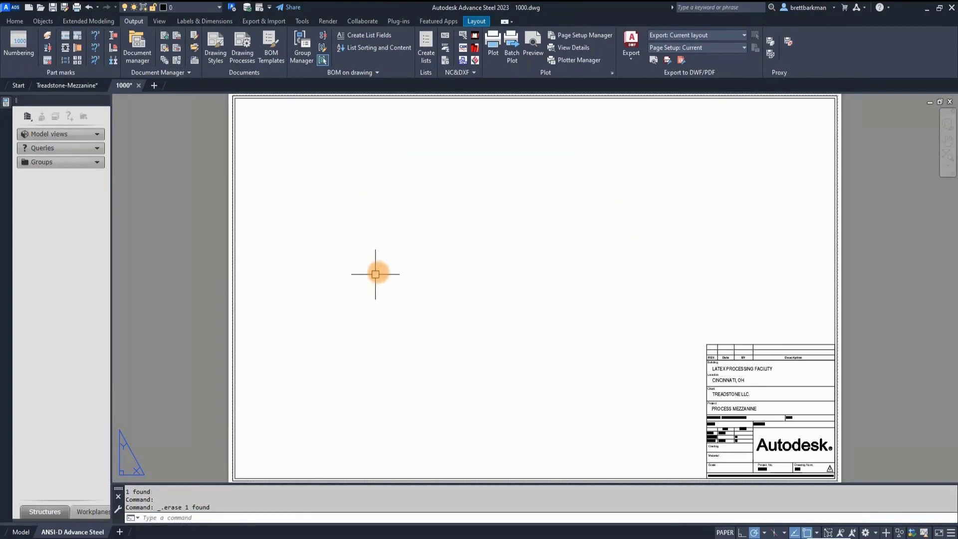
pyautogui.click(53, 7)
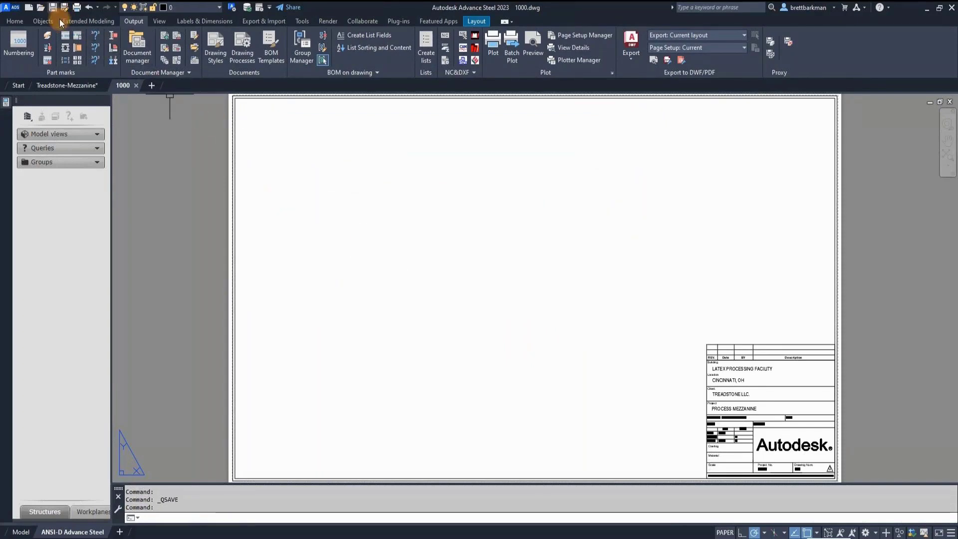
# Step: Return to the Treadstone-Mezzanine model, select the same beam below the near railing and use the revised custom beam style on it
pyautogui.click(71, 86)
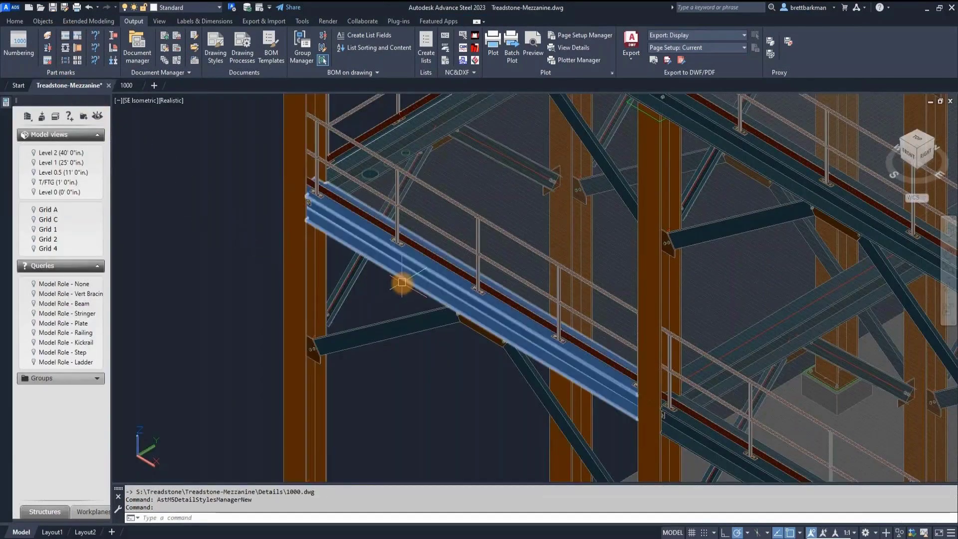
pyautogui.click(410, 279)
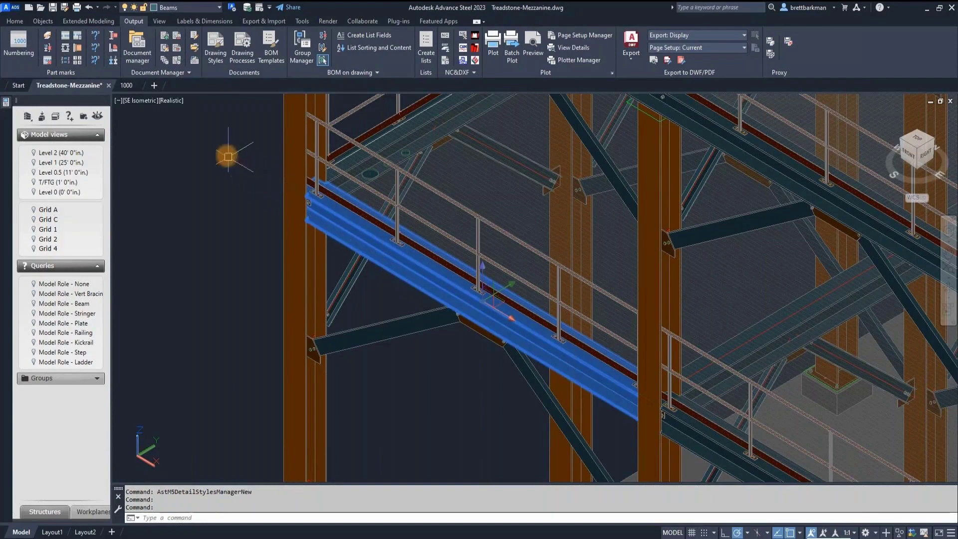
pyautogui.click(166, 49)
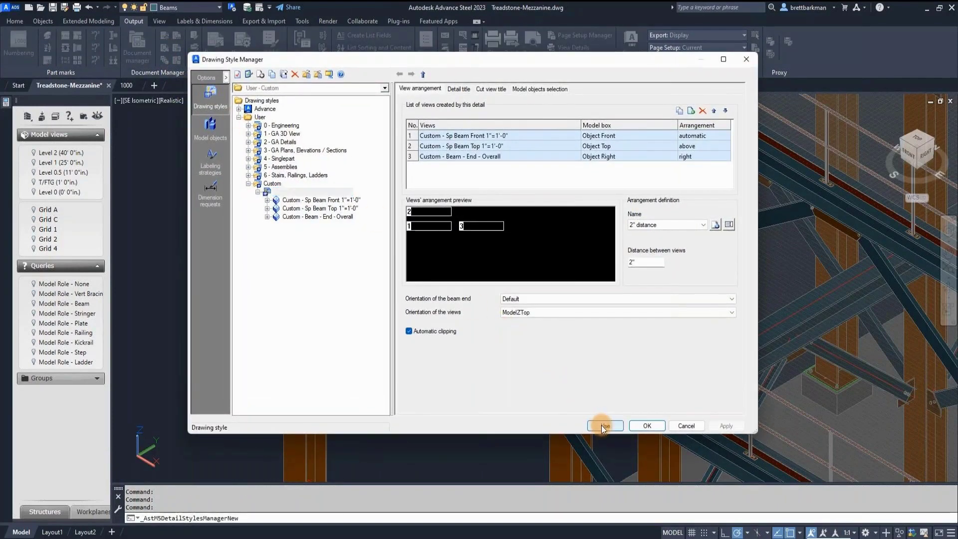
pyautogui.click(601, 425)
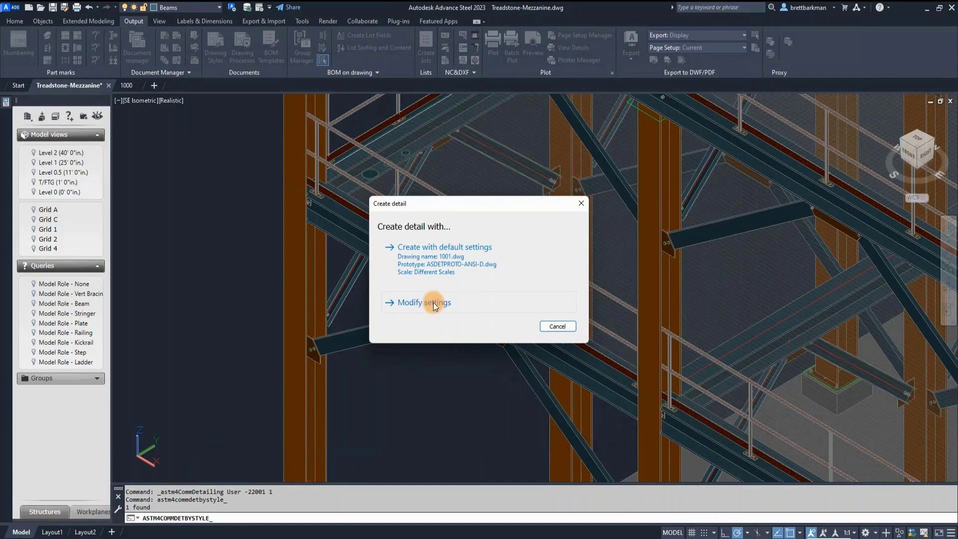
# Step: Modify the detail settings to place the new beam detail in the existing drawing 1000.dwg and close the style manager
pyautogui.click(433, 302)
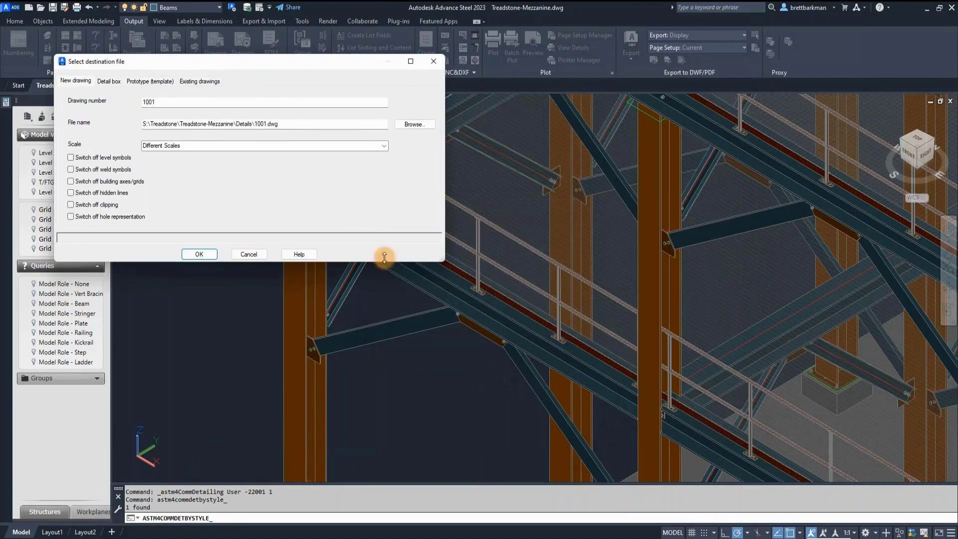
pyautogui.click(199, 80)
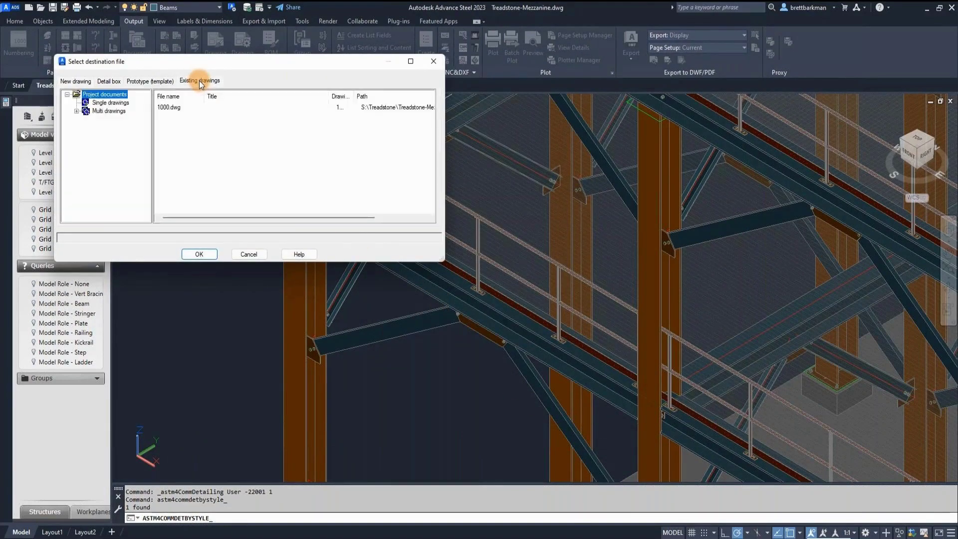
pyautogui.click(172, 106)
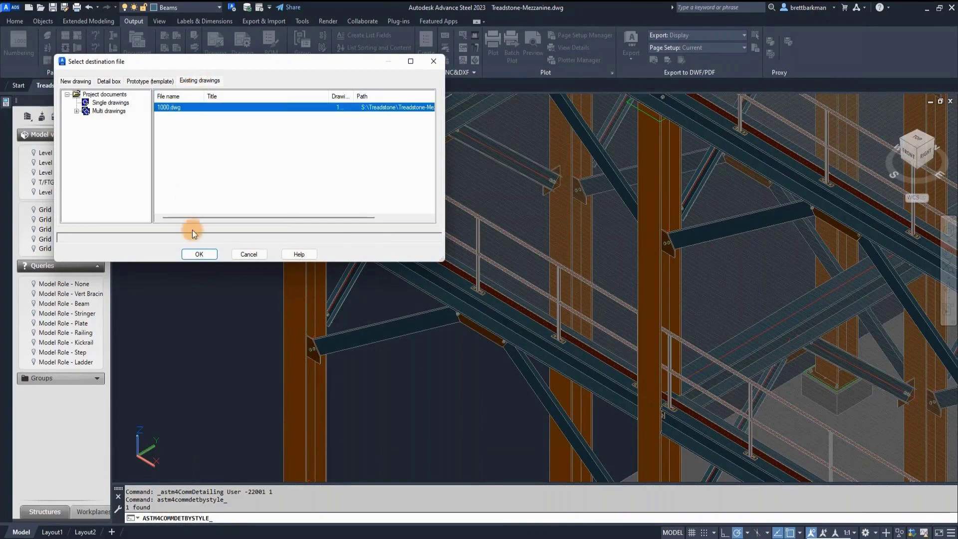
pyautogui.click(199, 254)
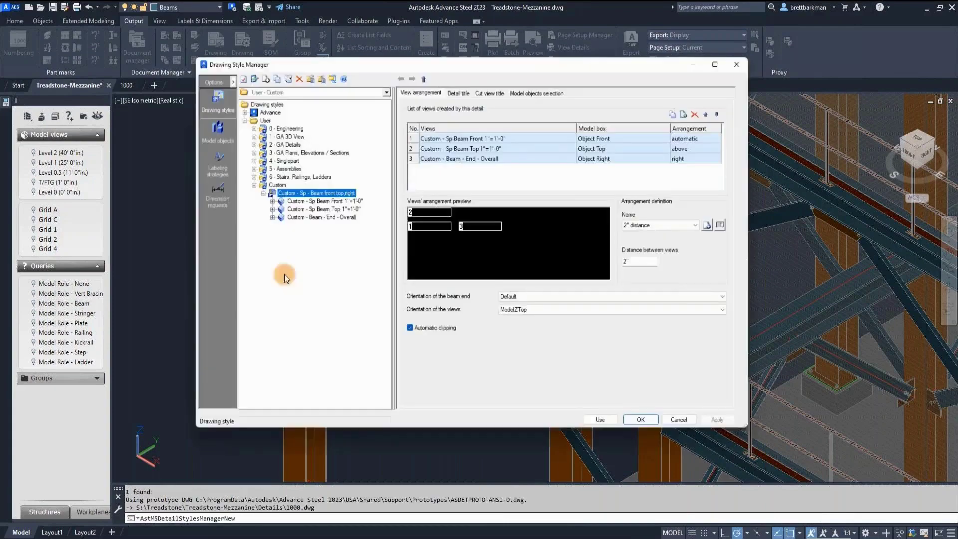
pyautogui.click(656, 427)
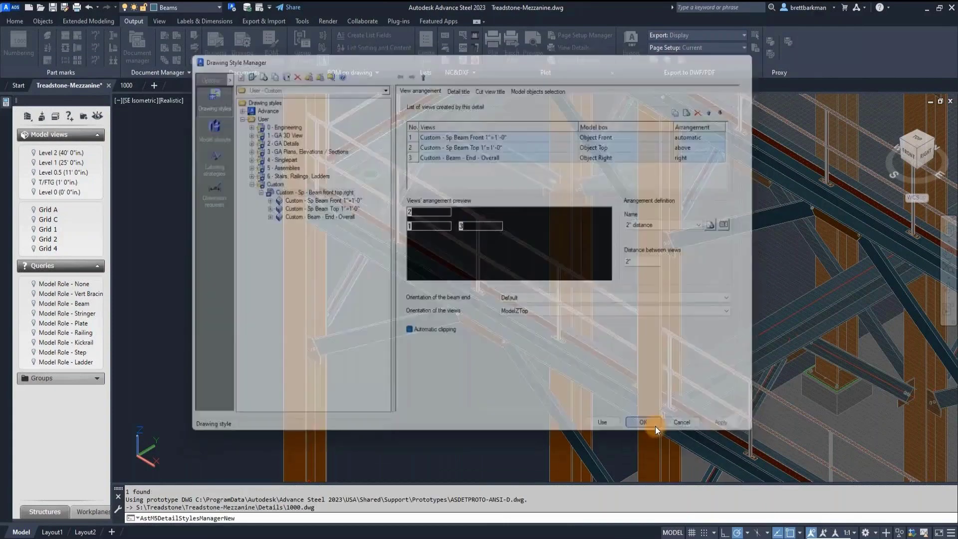
# Step: Switch to drawing 1000 and examine the dimensions at the left end of the beam's top view
pyautogui.click(126, 86)
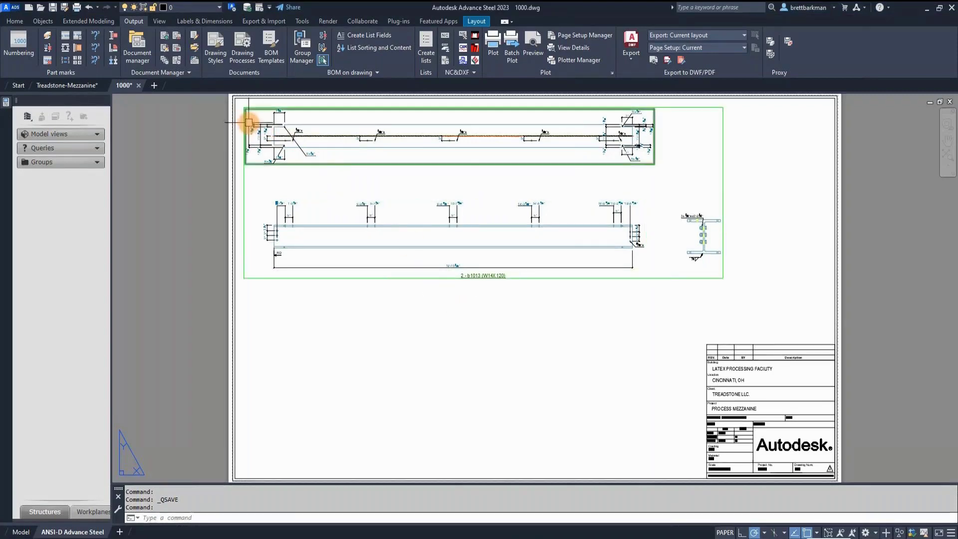
pyautogui.scroll(6, 249, 122)
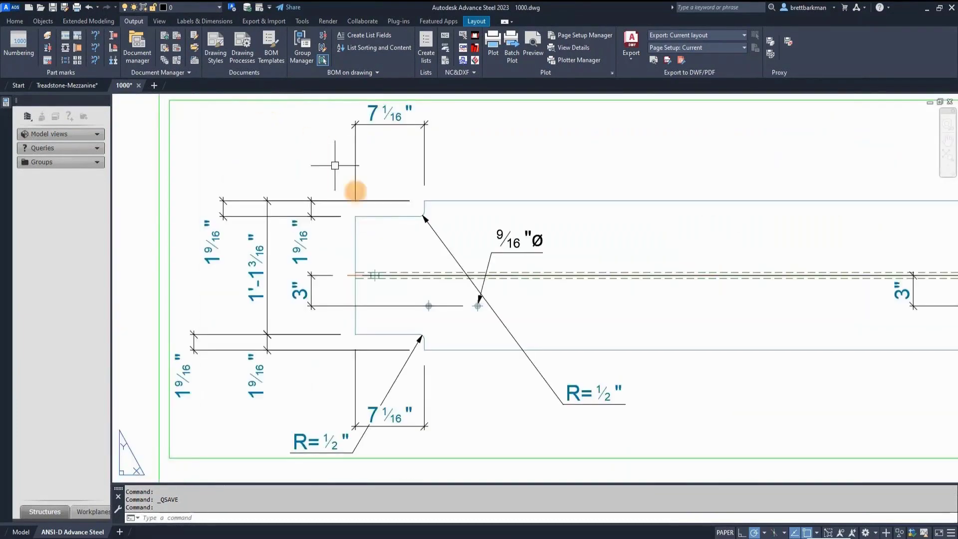
pyautogui.moveTo(406, 231); pyautogui.dragTo(554, 225, button='middle')
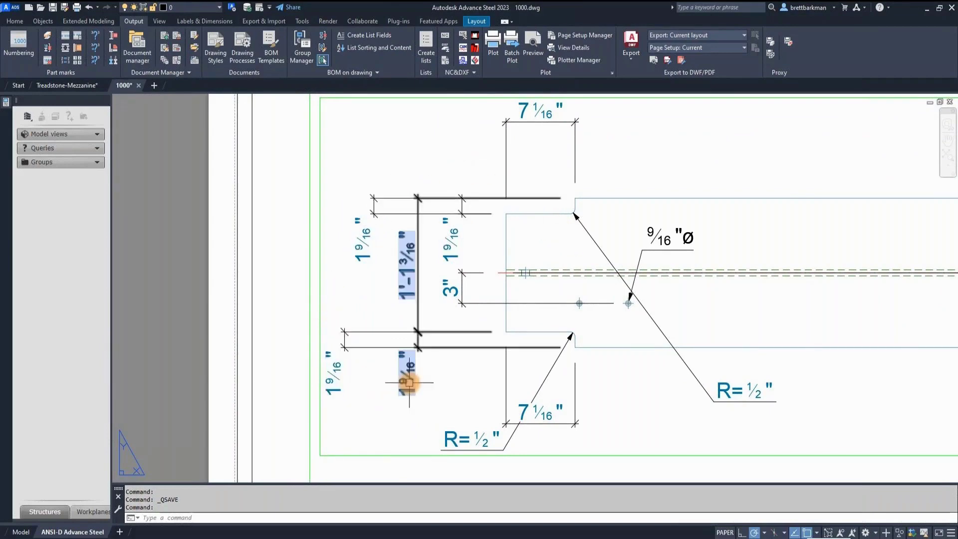
# Step: Reopen the detail's drawing style and list the dimension chains of the view Custom - Sp Beam Top 1"=1'-0"
pyautogui.scroll(-8, 272, 282)
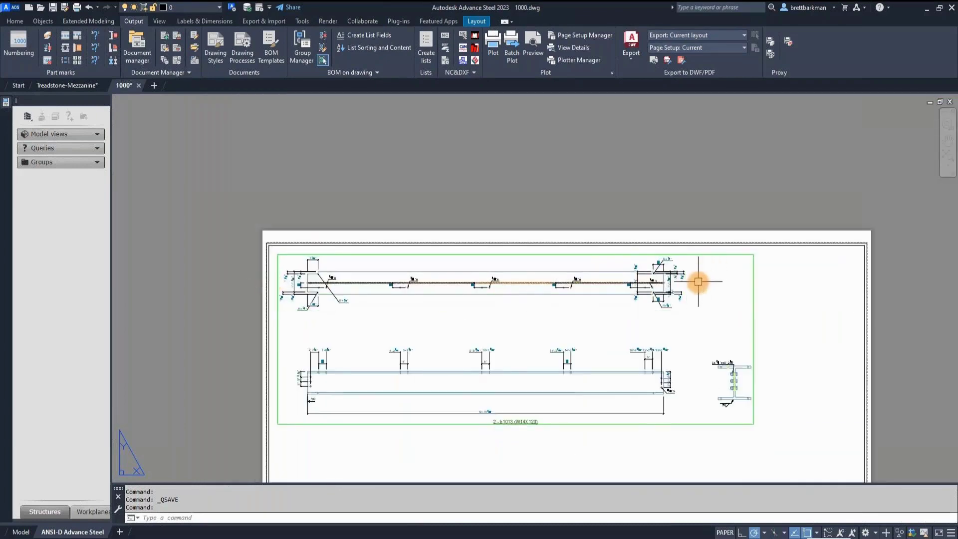
pyautogui.scroll(8, 706, 278)
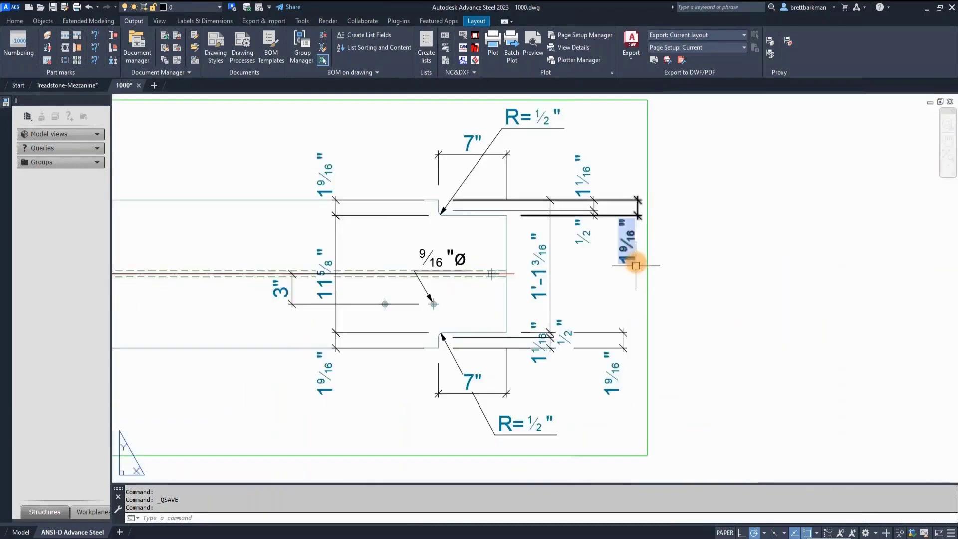
pyautogui.scroll(-8, 707, 242)
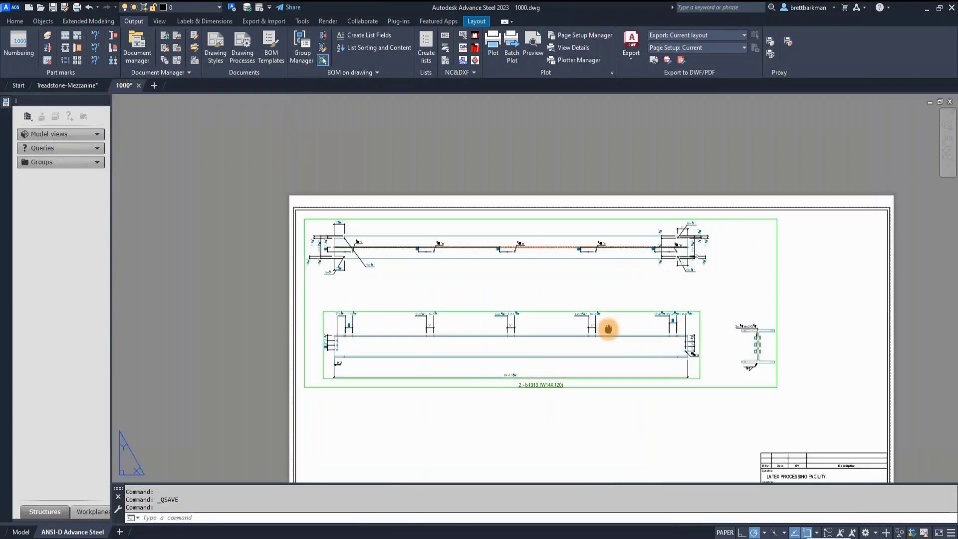
pyautogui.moveTo(608, 329); pyautogui.dragTo(573, 285, button='middle')
pyautogui.scroll(4, 507, 272)
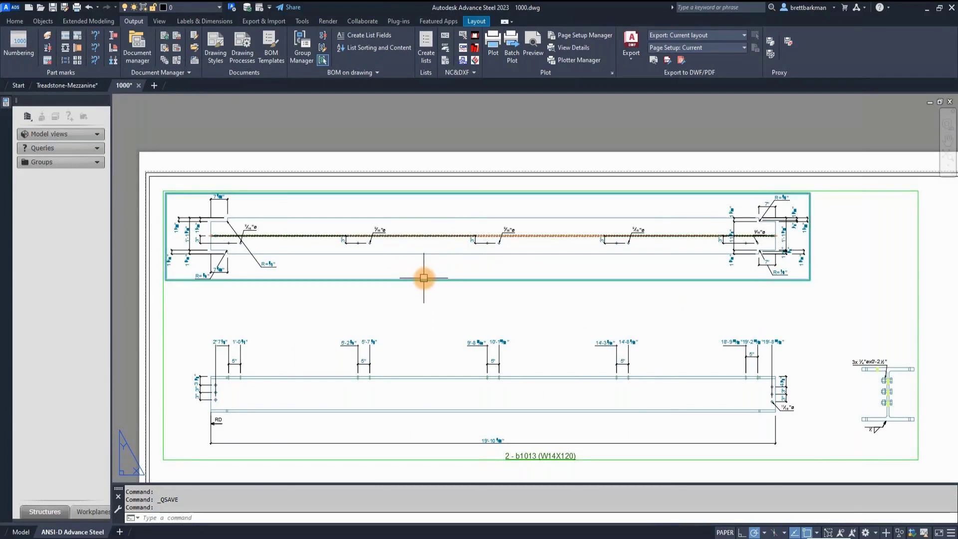
pyautogui.moveTo(426, 280)
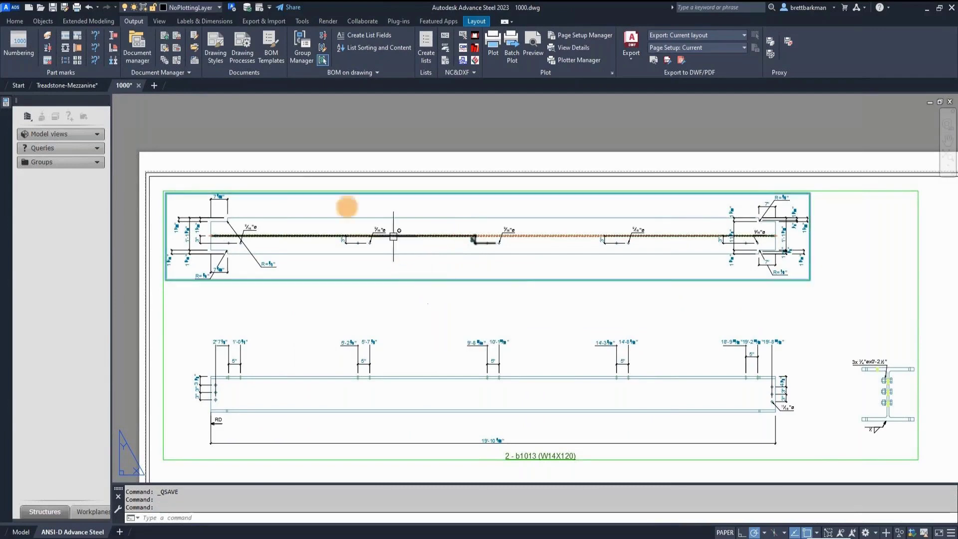
pyautogui.doubleClick(400, 182)
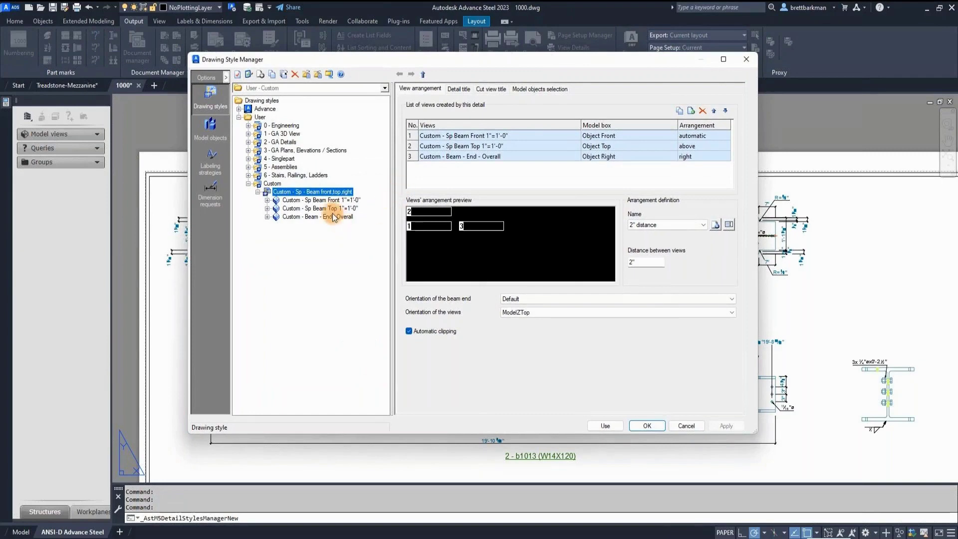
pyautogui.click(299, 208)
pyautogui.click(267, 208)
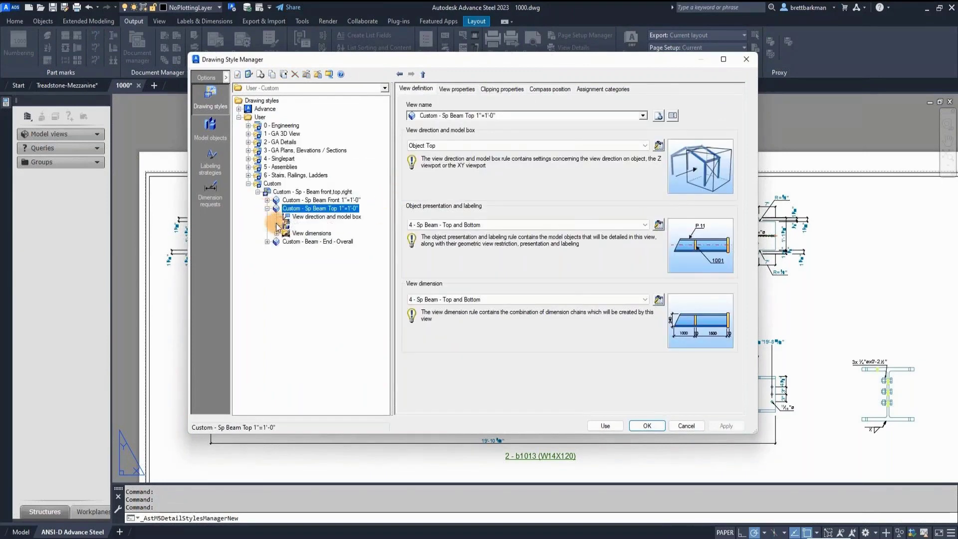
pyautogui.click(304, 234)
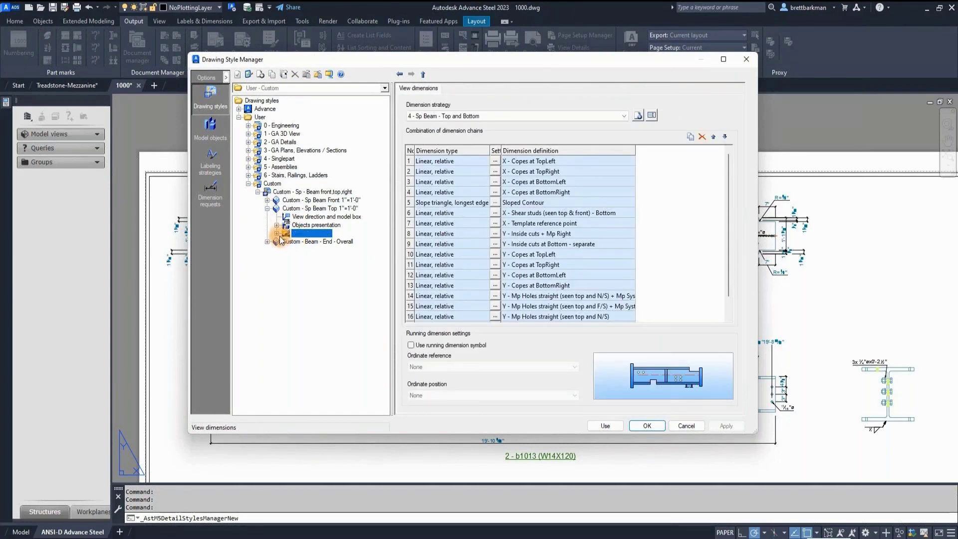
pyautogui.click(277, 234)
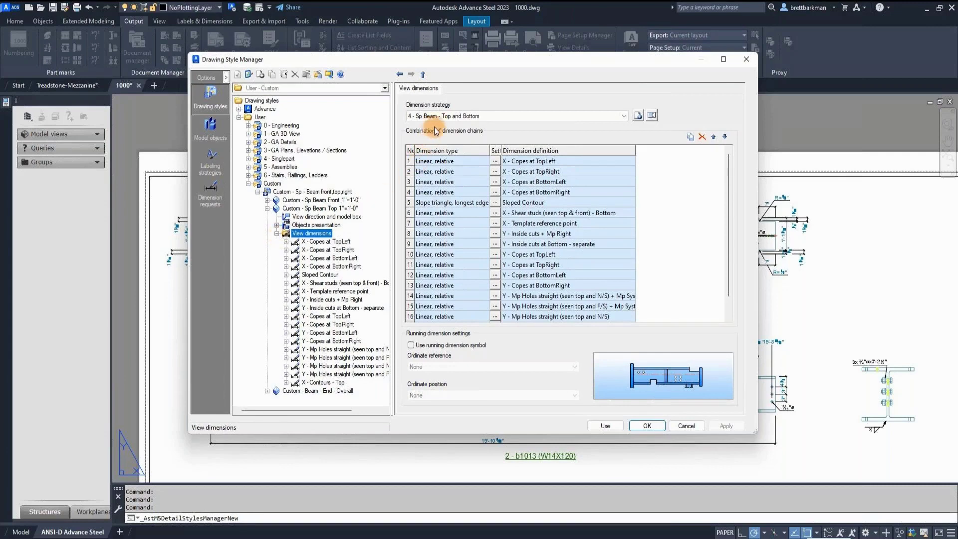
# Step: Copy the top view's dimension strategy as "Custom - Sp Beam - Top and Bottom" and apply it
pyautogui.click(638, 115)
pyautogui.press('Home')
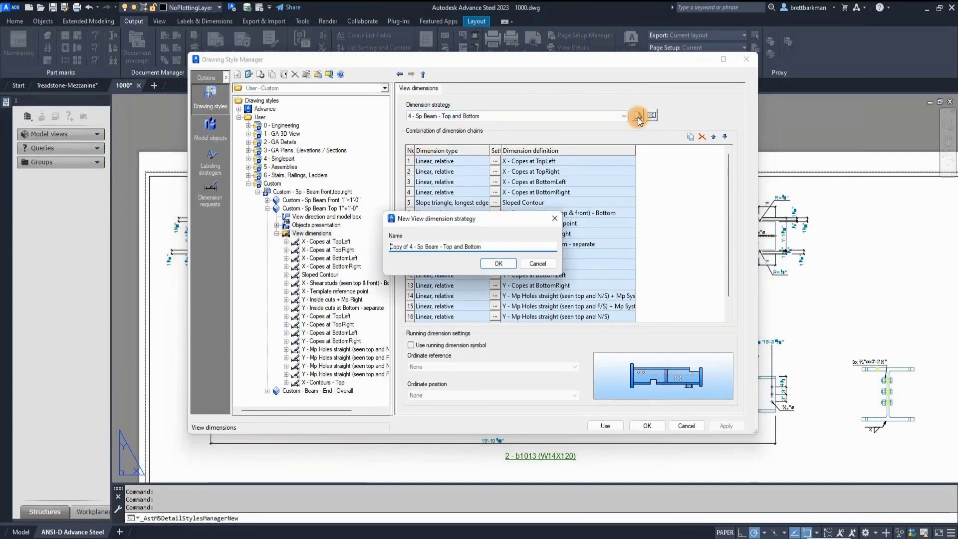
pyautogui.hotkey('shift', 'Right')
pyautogui.hotkey('shift', 'Right')
pyautogui.hotkey('shift', 'Right')
pyautogui.hotkey('shift', 'Right')
pyautogui.write('Custom')
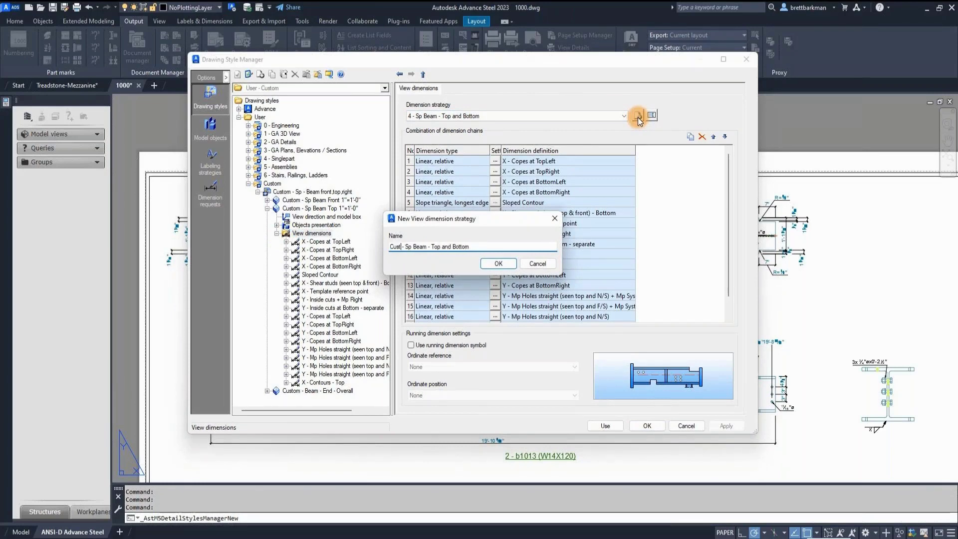
pyautogui.click(500, 264)
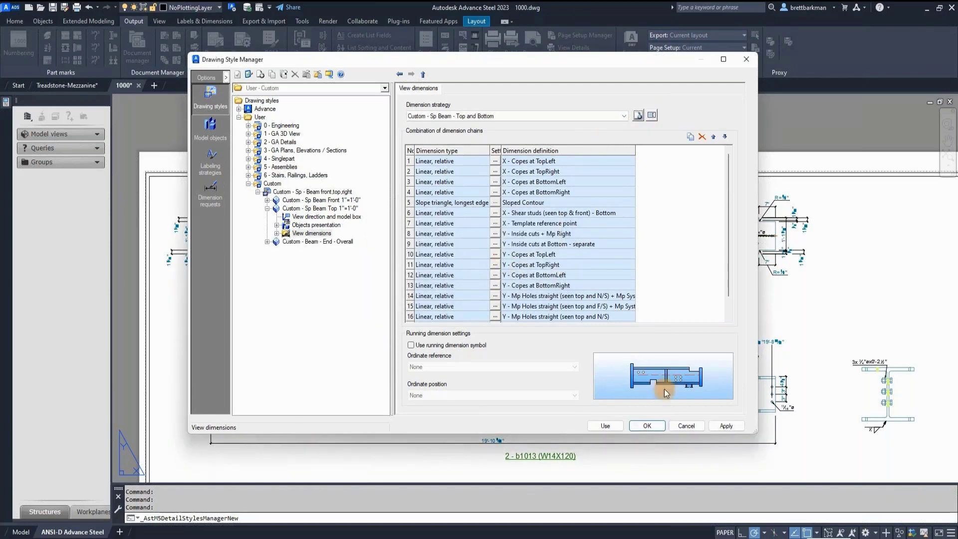
pyautogui.click(726, 426)
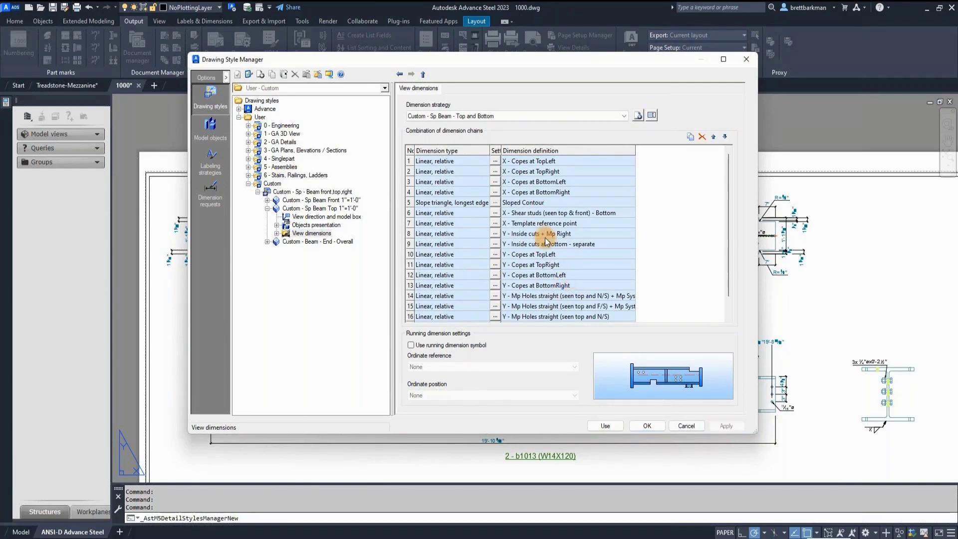
# Step: Move the radial X - Contours - Top chain up to row 8, directly below X - Template reference point, and apply the change
pyautogui.scroll(-1, 525, 239)
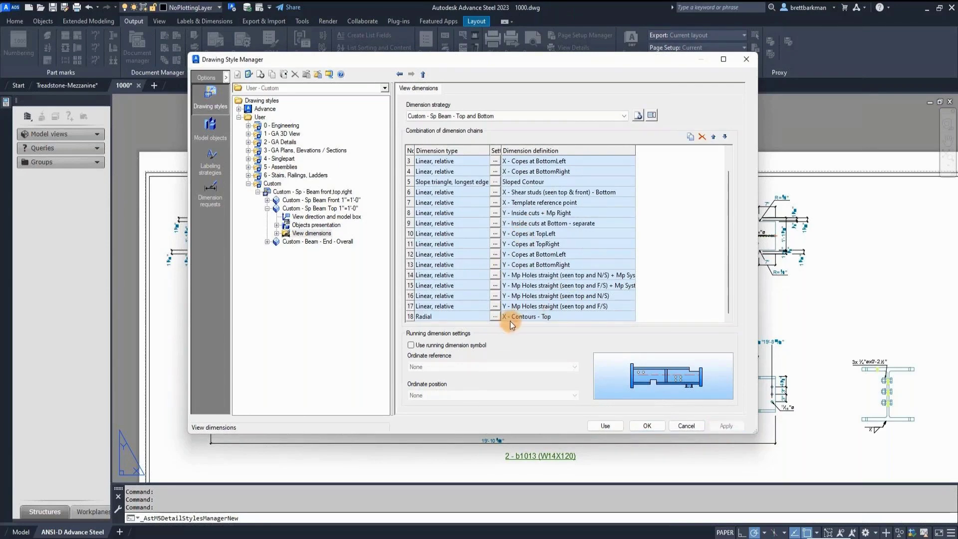
pyautogui.click(549, 316)
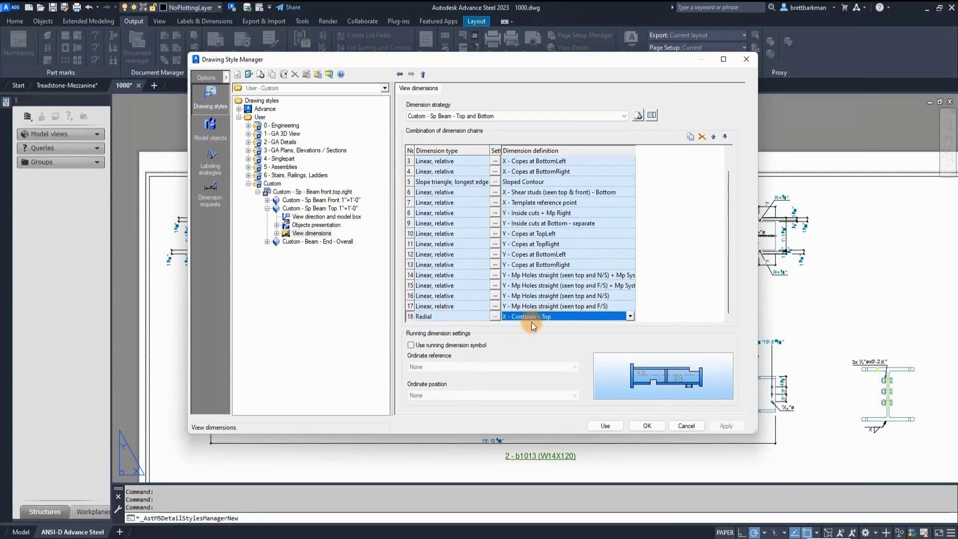
pyautogui.click(714, 137)
pyautogui.click(714, 138)
pyautogui.click(714, 138)
pyautogui.click(714, 138)
pyautogui.click(714, 138)
pyautogui.click(714, 138)
pyautogui.click(714, 138)
pyautogui.click(714, 137)
pyautogui.click(713, 137)
pyautogui.click(713, 137)
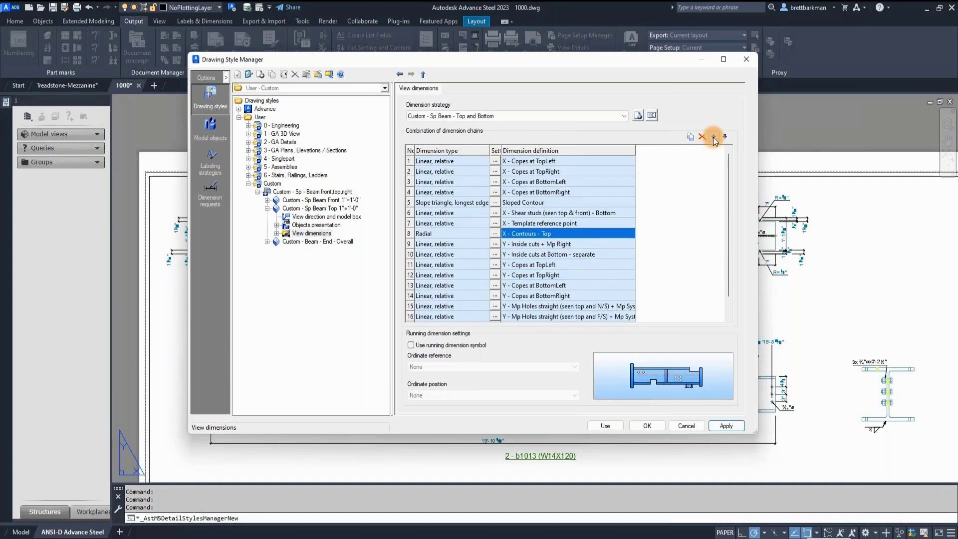
pyautogui.click(718, 426)
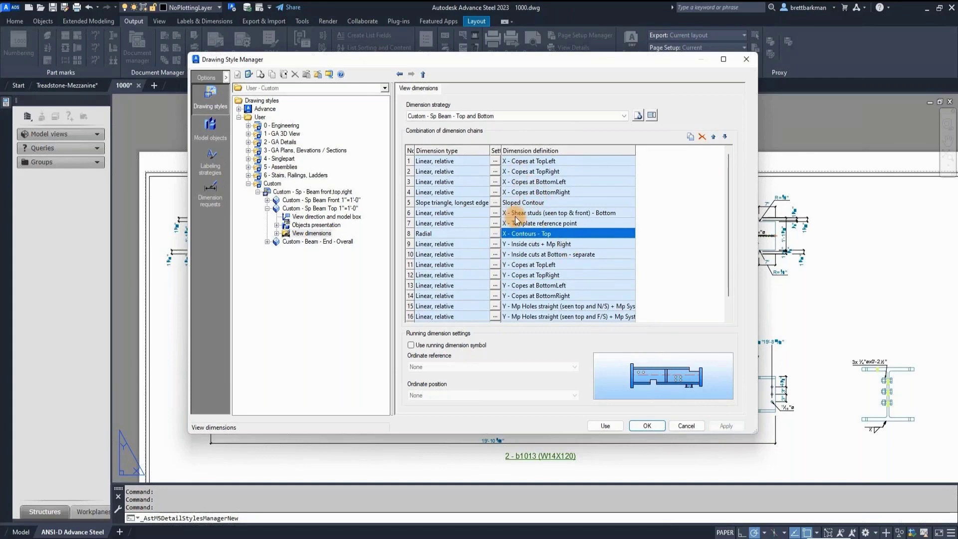
# Step: Remove the "Y - Inside cuts + Mp Right" and "Y - Inside cuts at Bottom - separate" chains, apply, and use the style on the detail
pyautogui.scroll(-1, 547, 258)
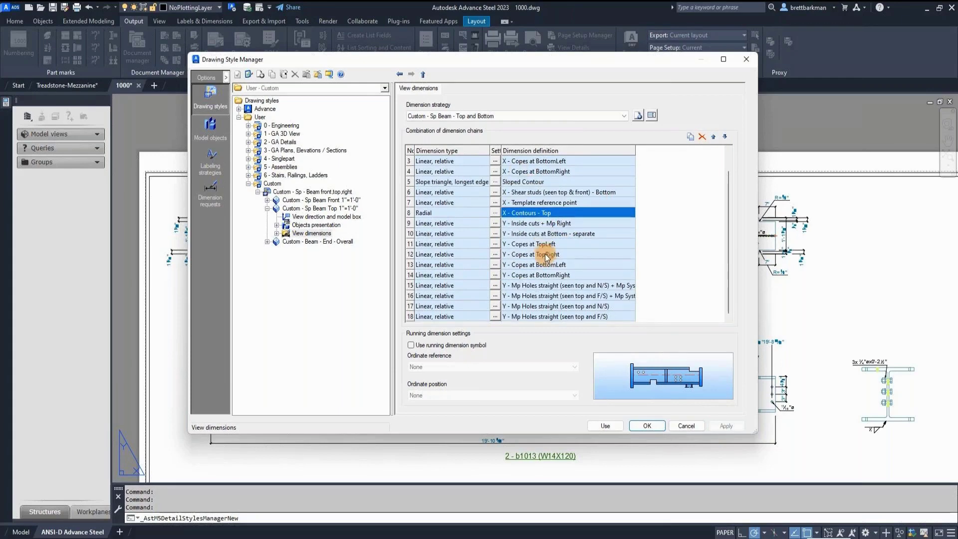
pyautogui.click(577, 224)
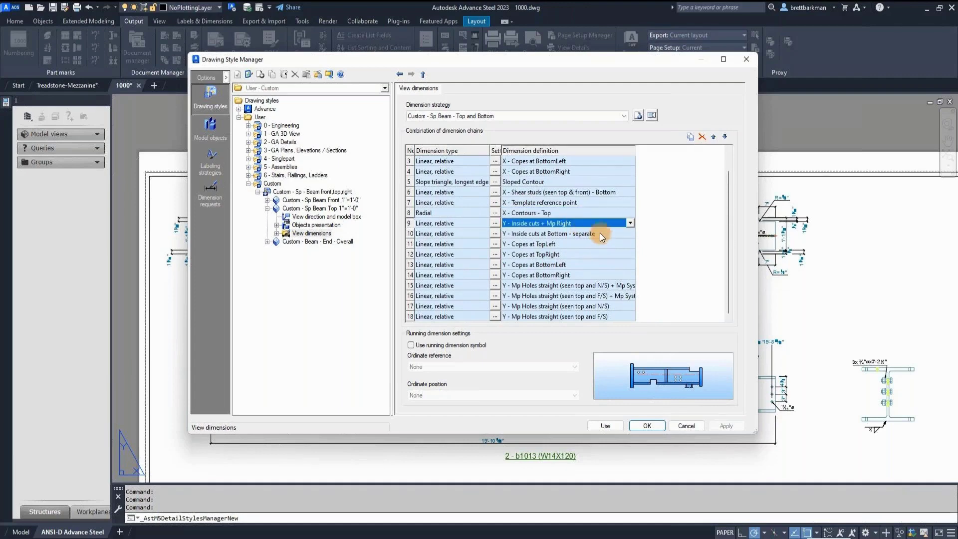
pyautogui.click(600, 233)
pyautogui.click(593, 222)
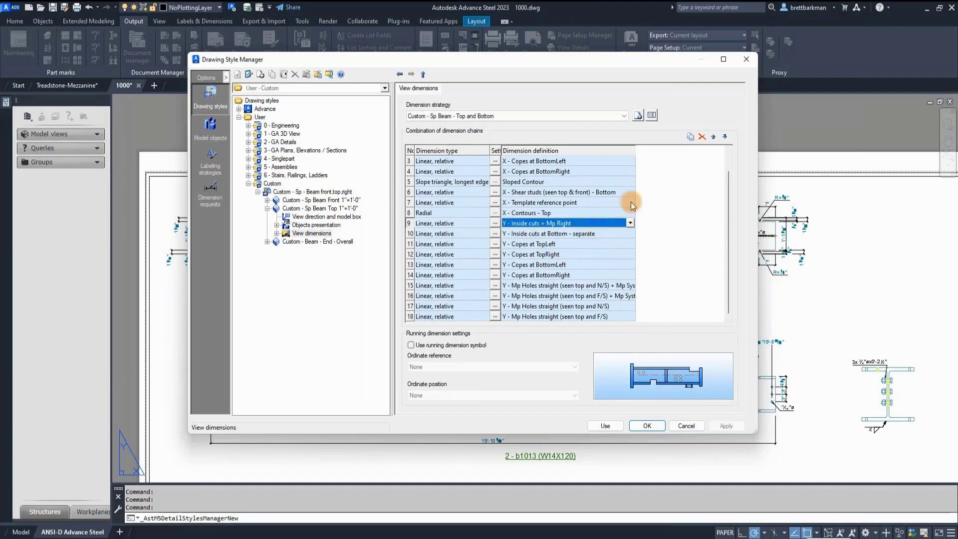
pyautogui.click(703, 137)
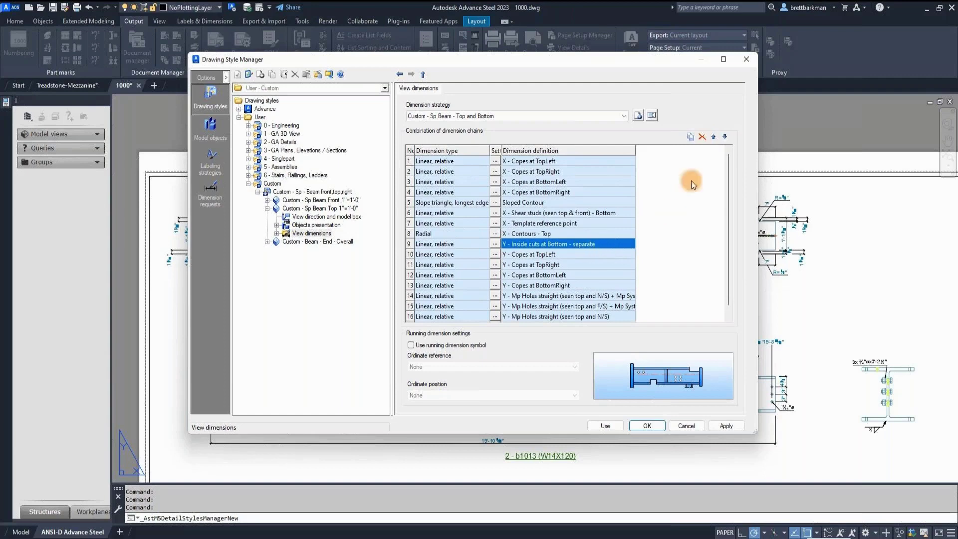
pyautogui.click(702, 137)
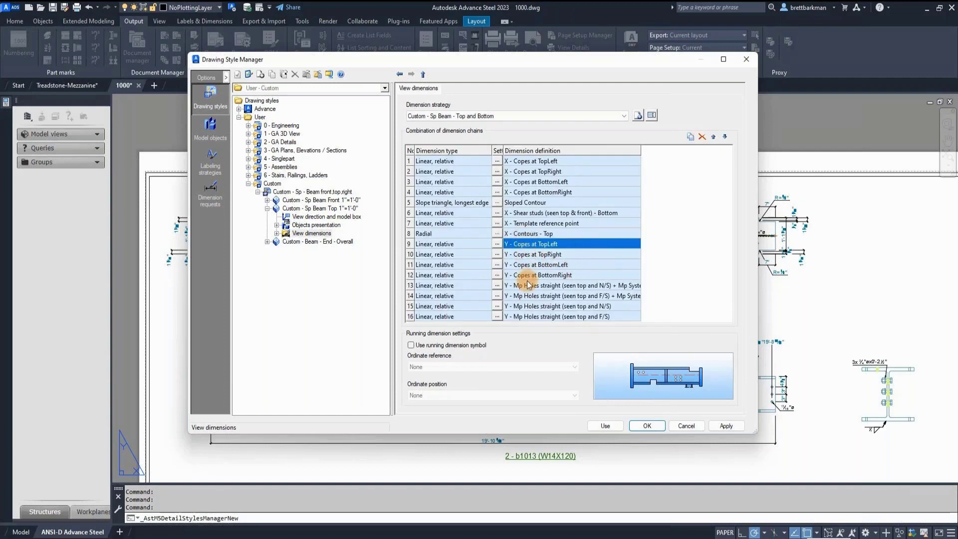
pyautogui.click(726, 426)
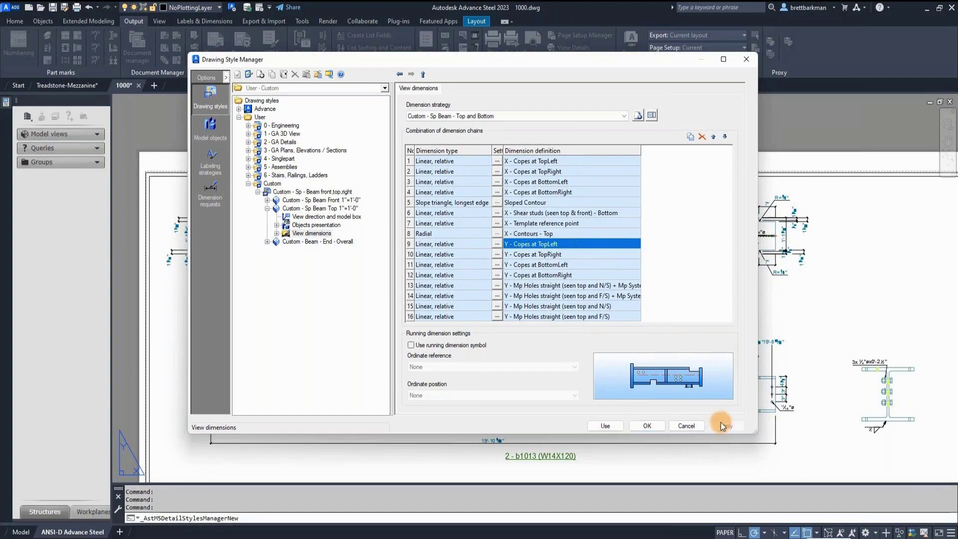
pyautogui.click(617, 427)
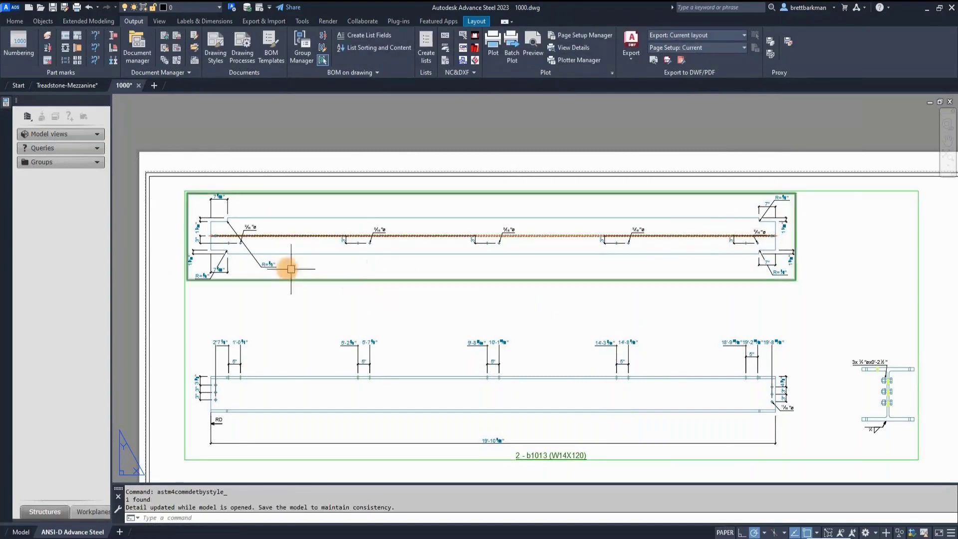
# Step: Align the lower cope depth dimension at the top view's left end with the upper cope depth dimension
pyautogui.scroll(8, 169, 237)
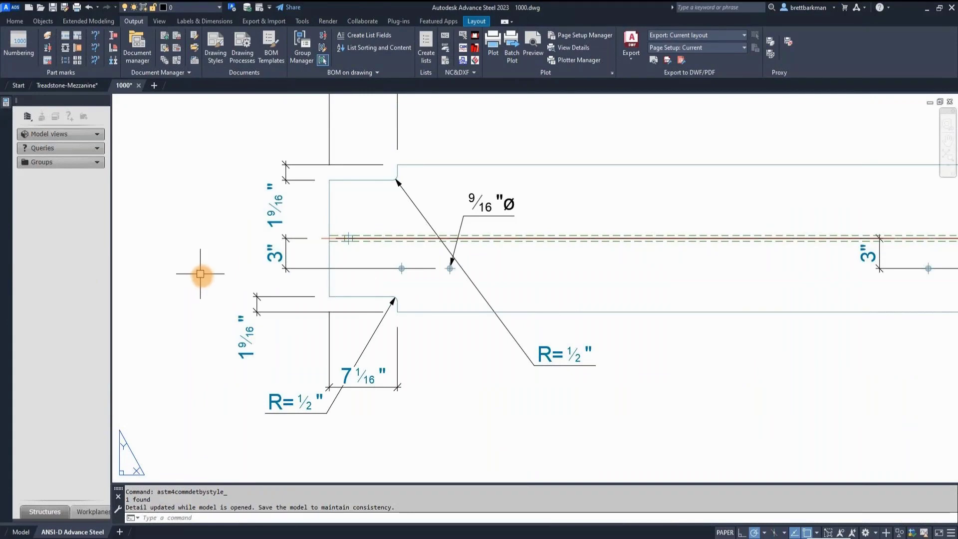
pyautogui.click(261, 342)
pyautogui.click(257, 296)
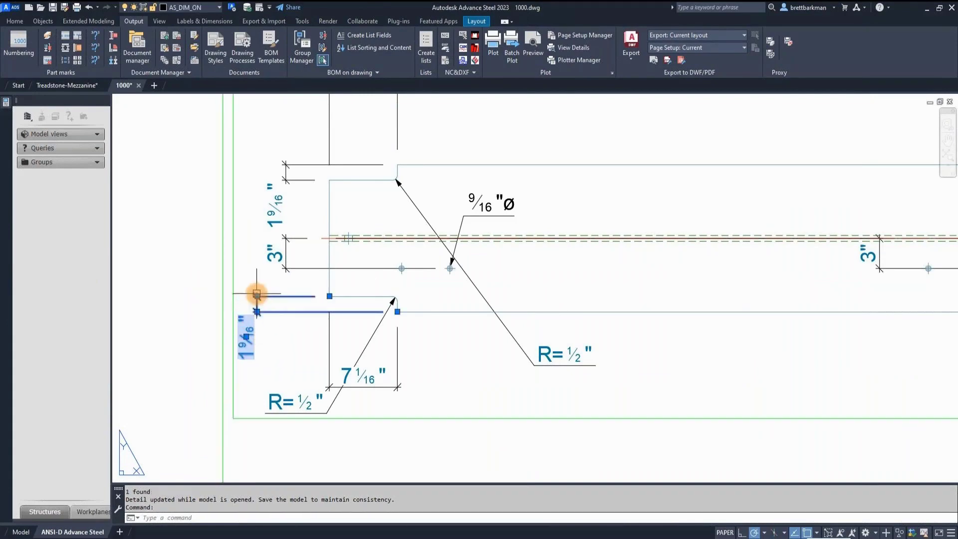
pyautogui.click(257, 296)
pyautogui.click(286, 181)
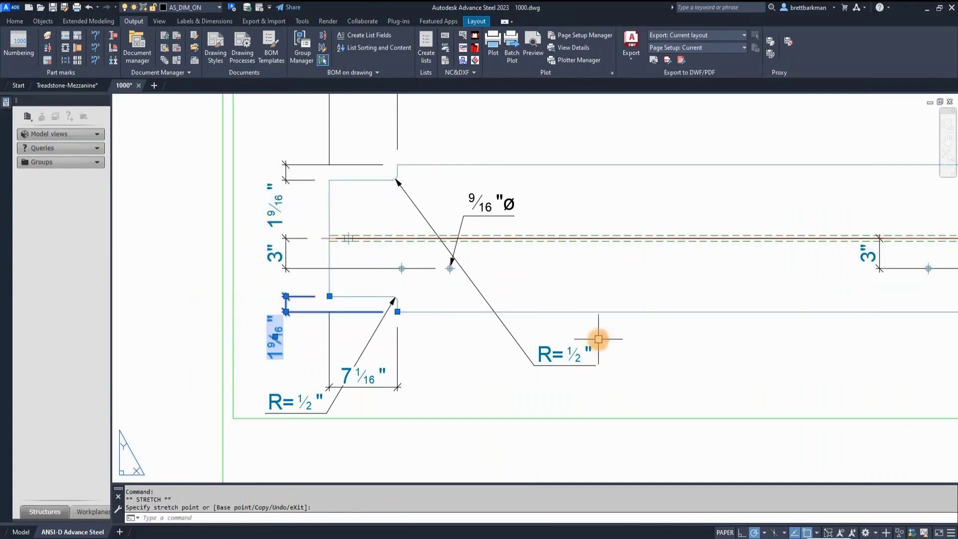
# Step: Move both cope radius labels at the top view's left end outward, clear of the beam and the cope length dimensions
pyautogui.click(551, 352)
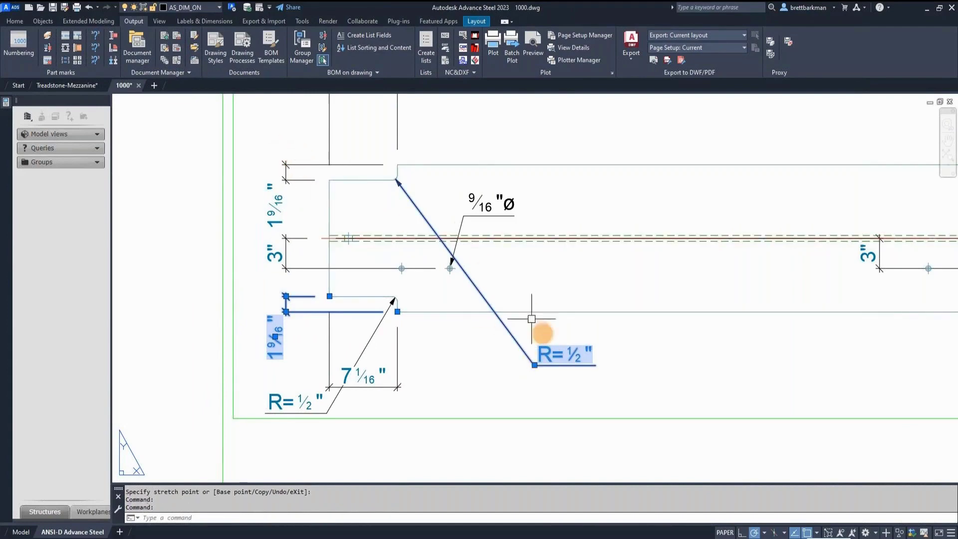
pyautogui.click(535, 364)
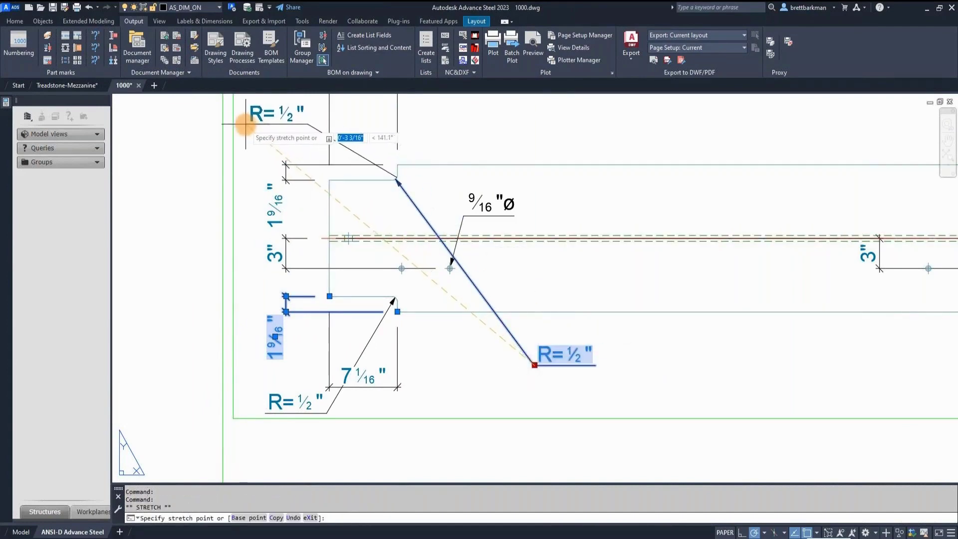
pyautogui.click(245, 125)
pyautogui.click(279, 412)
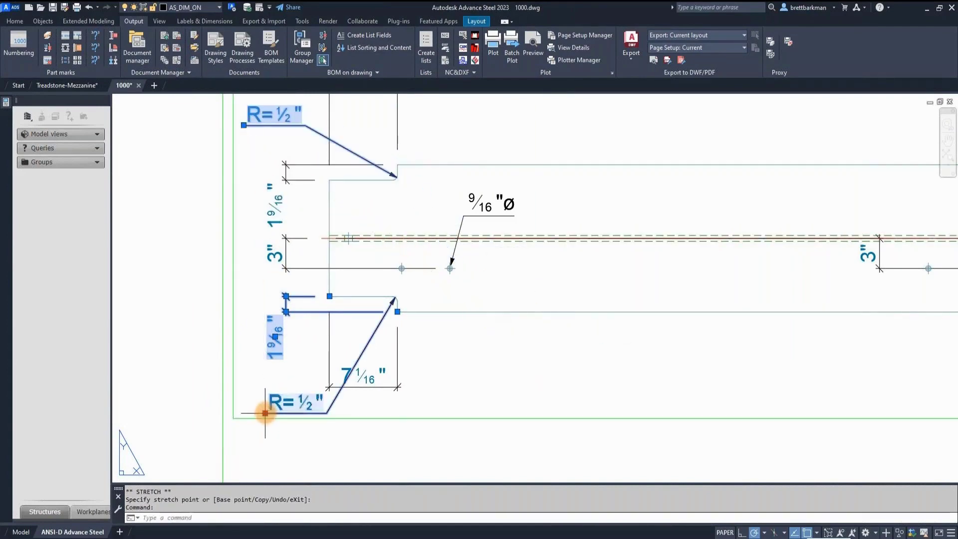
pyautogui.click(265, 412)
pyautogui.click(224, 399)
pyautogui.press('Escape')
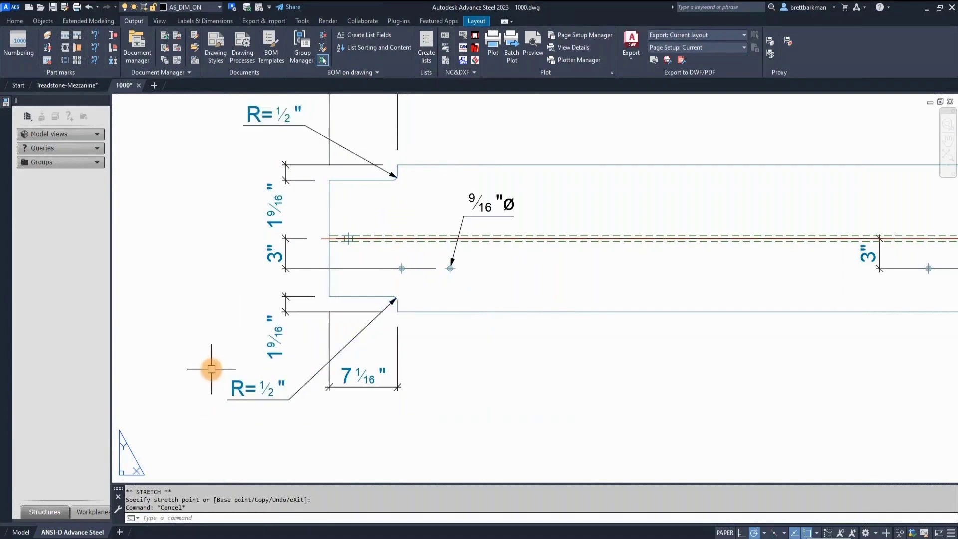
# Step: Align the lower cope depth dimension at the top view's right end with the upper cope depth dimension
pyautogui.scroll(-2, 214, 374)
pyautogui.scroll(-5, 202, 301)
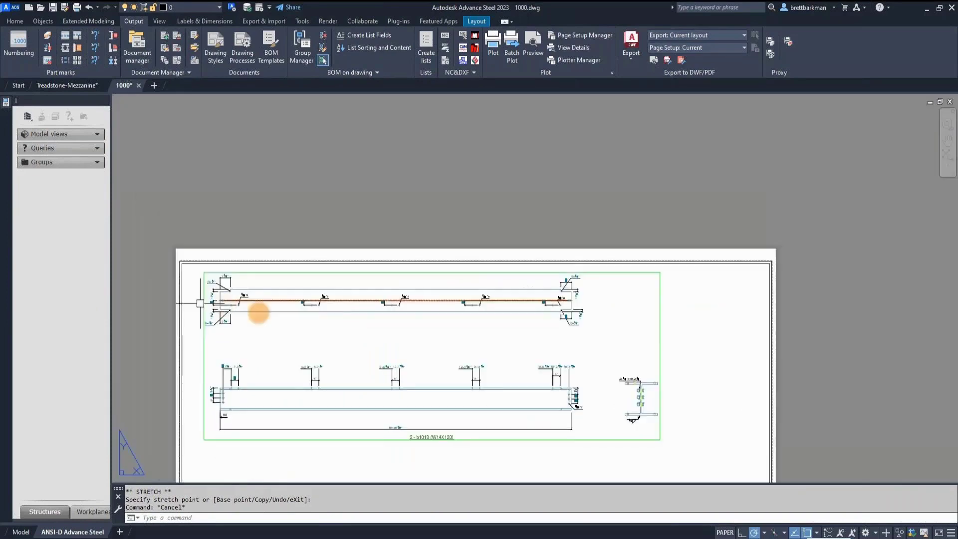
pyautogui.scroll(5, 598, 300)
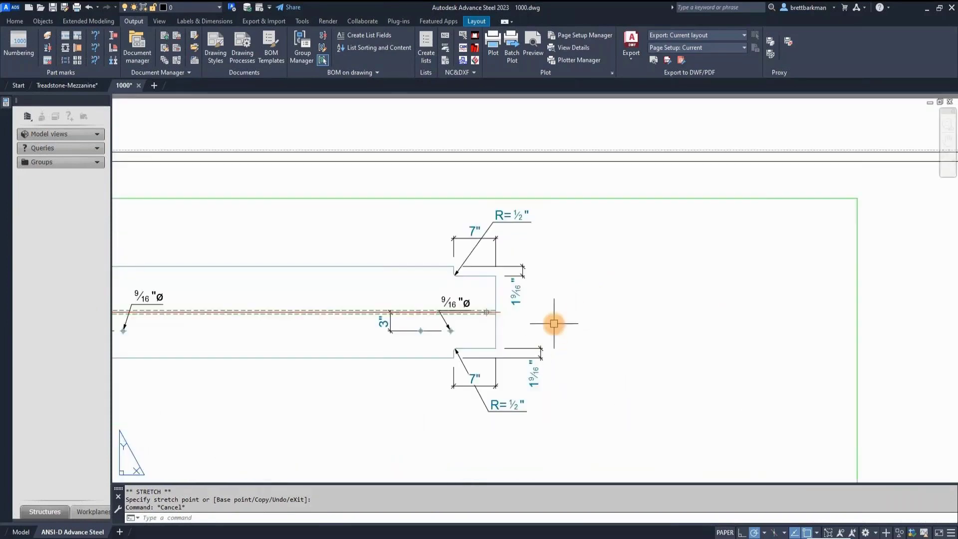
pyautogui.scroll(2, 541, 383)
pyautogui.click(517, 386)
pyautogui.click(517, 384)
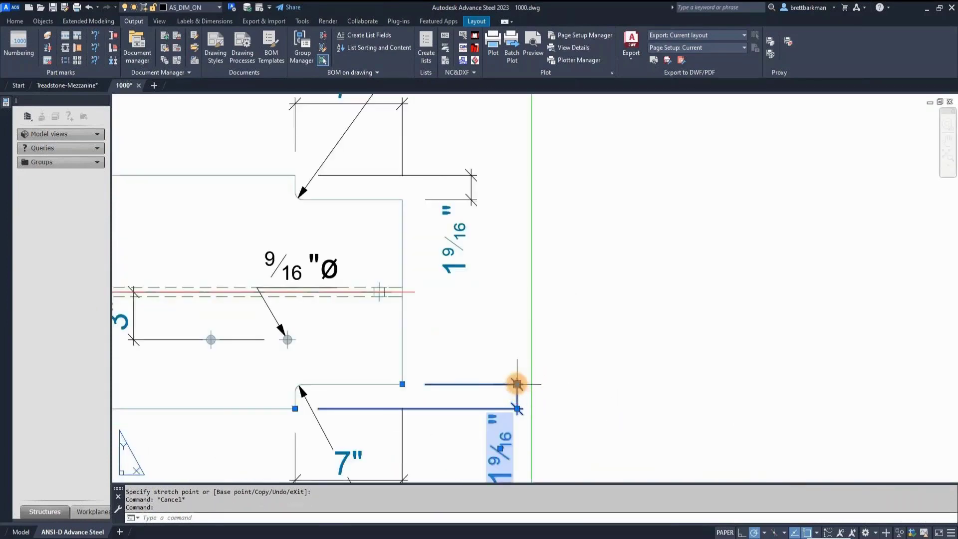
pyautogui.click(472, 199)
pyautogui.scroll(-3, 477, 309)
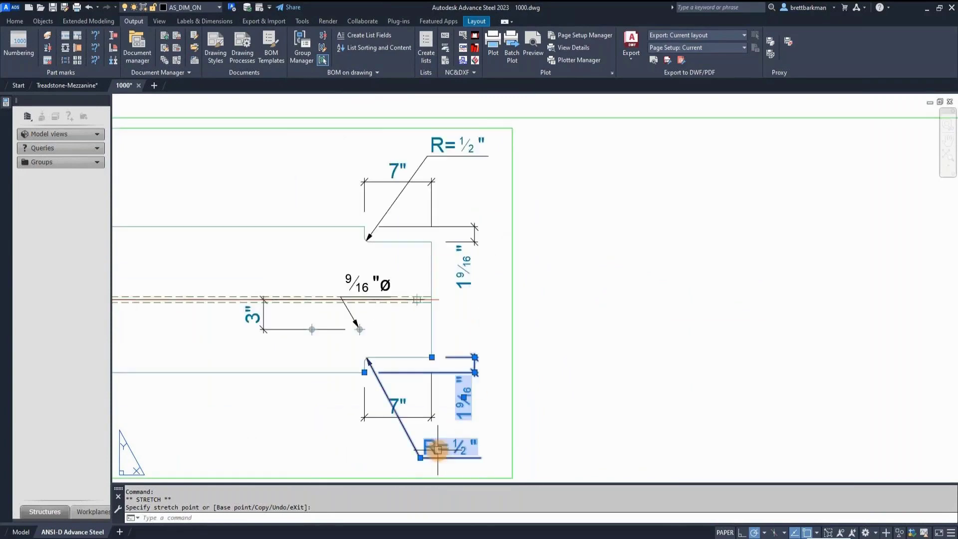
# Step: Move both cope radius labels at the top view's right end outward, beyond the cope depth dimensions
pyautogui.click(420, 457)
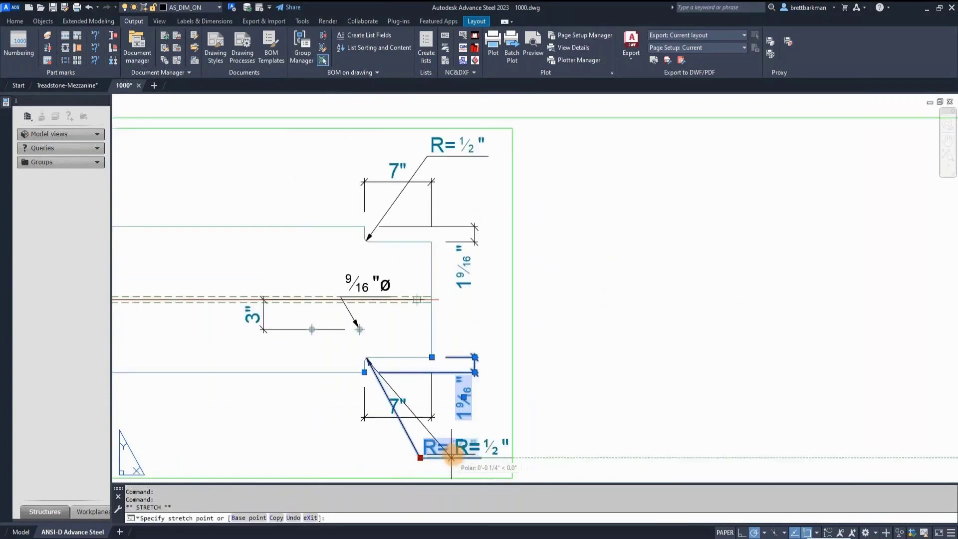
pyautogui.click(493, 449)
pyautogui.click(459, 149)
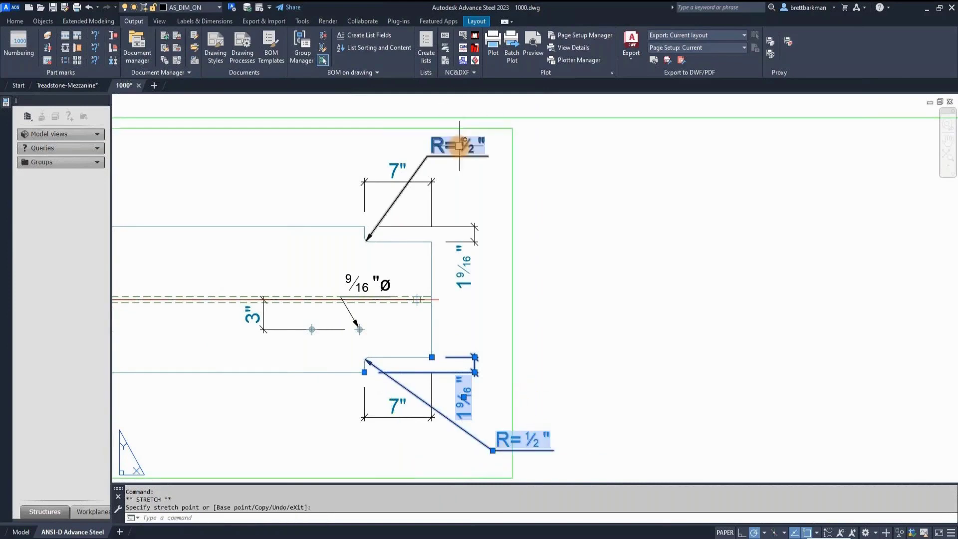
pyautogui.click(427, 156)
pyautogui.click(474, 189)
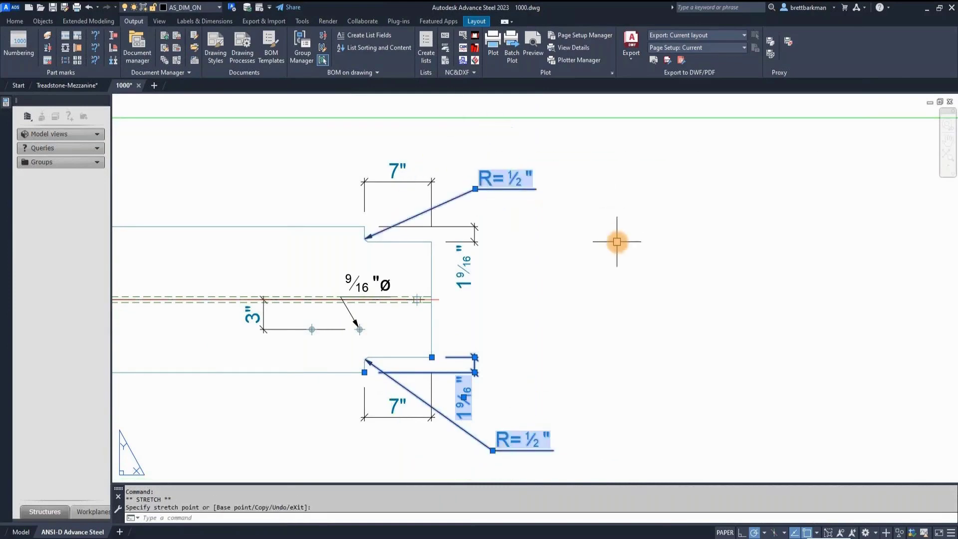
pyautogui.press('Escape')
# Step: Set the leader attachment of all five 9/16"ø hole labels in the top view to Middle with a 1/8" horizontal landing
pyautogui.scroll(-6, 676, 268)
pyautogui.moveTo(430, 306)
pyautogui.mouseDown(button='middle')
pyautogui.moveTo(522, 318)
pyautogui.moveTo(561, 256)
pyautogui.mouseUp(button='middle')
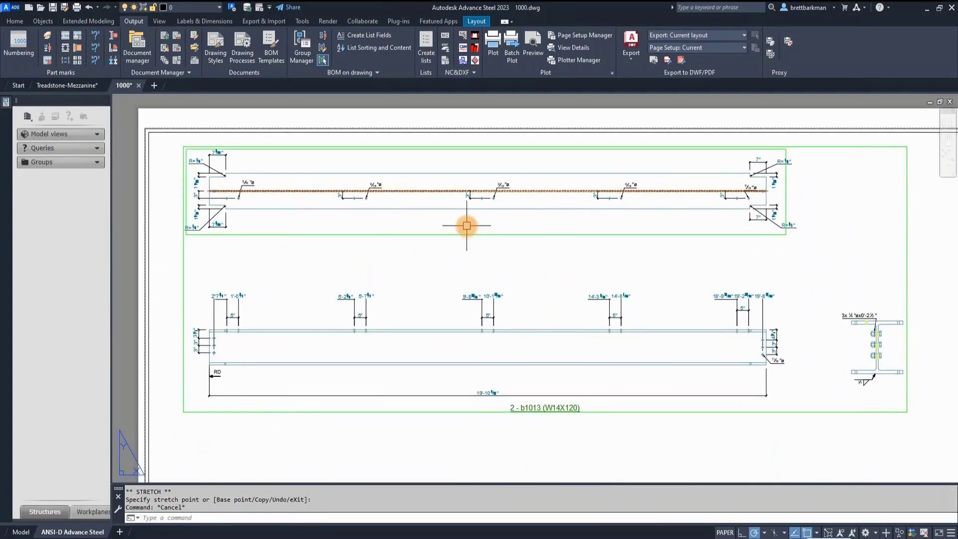
pyautogui.scroll(5, 232, 177)
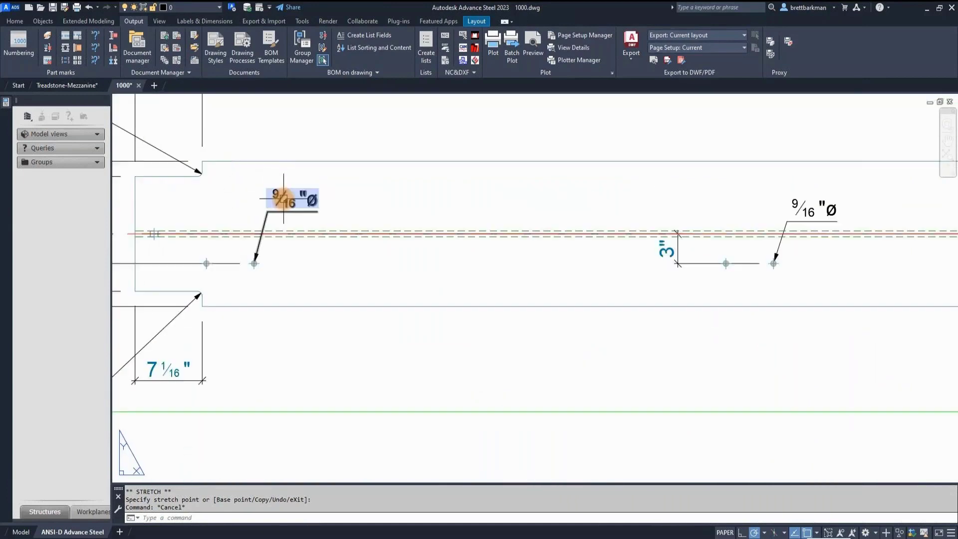
pyautogui.scroll(-5, 278, 200)
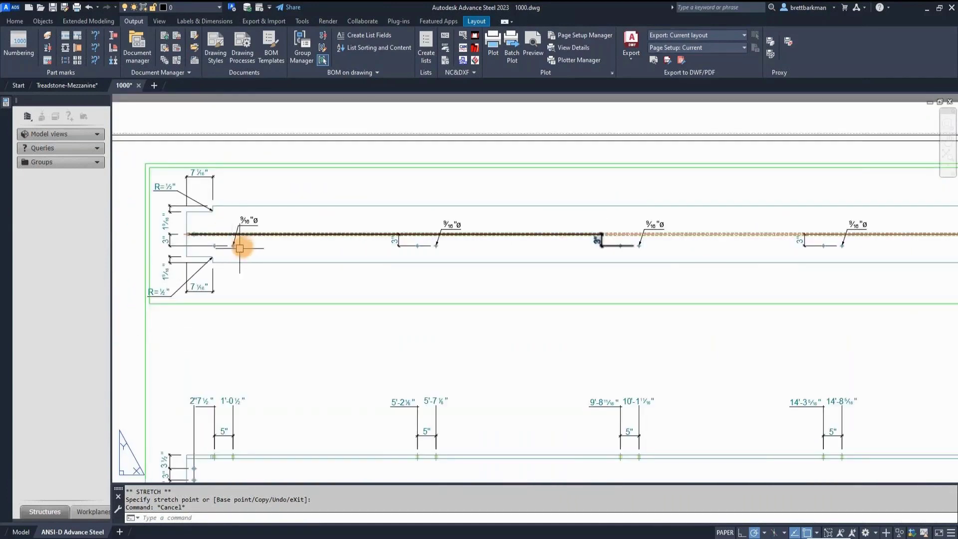
pyautogui.click(249, 222)
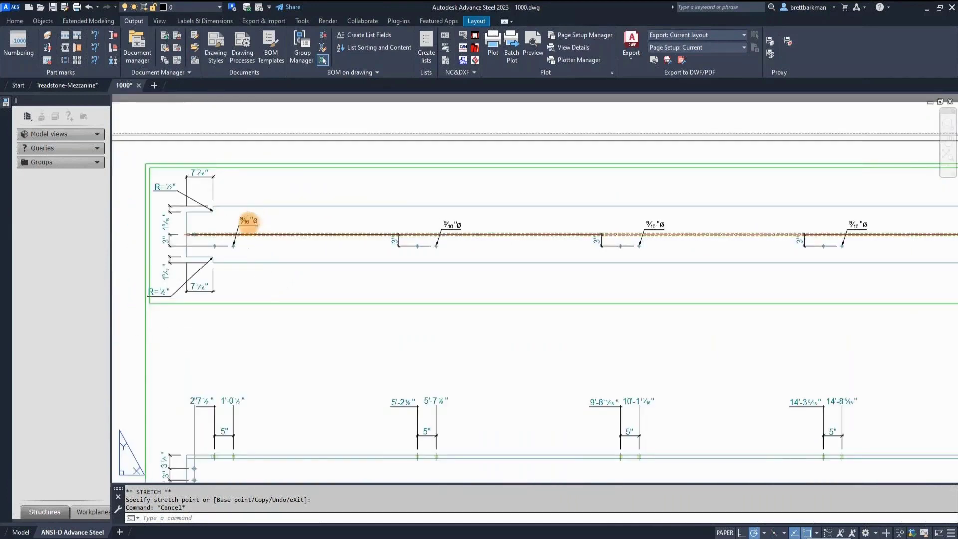
pyautogui.click(452, 222)
pyautogui.click(651, 223)
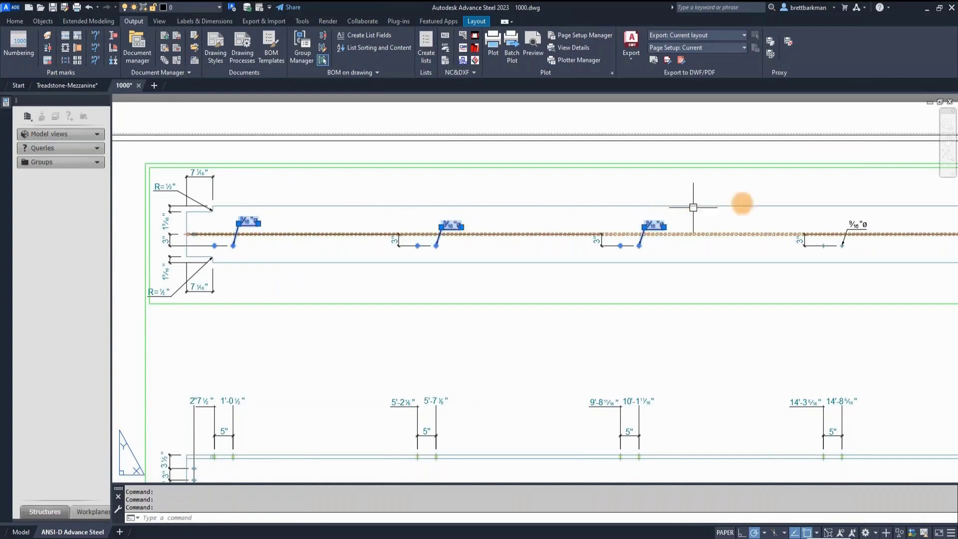
pyautogui.click(863, 220)
pyautogui.scroll(-3, 718, 265)
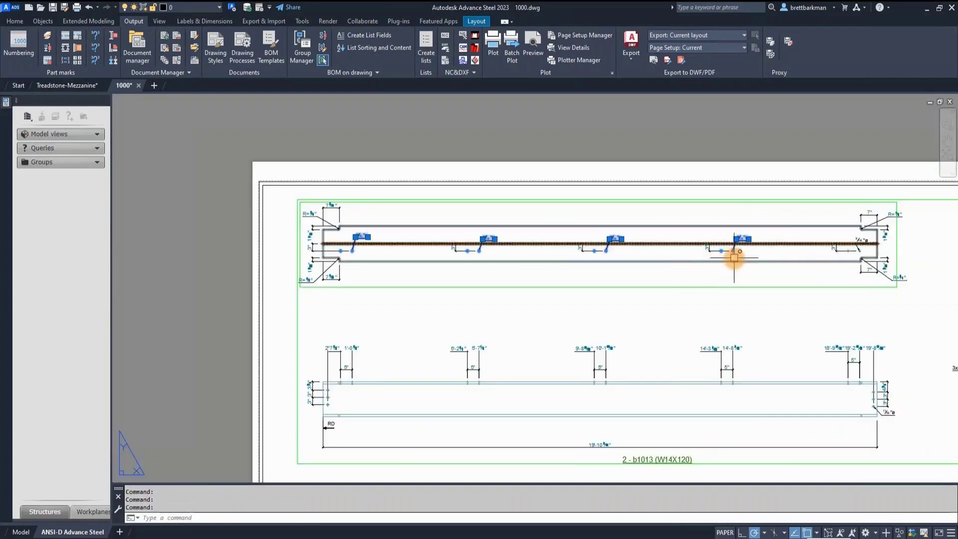
pyautogui.click(862, 238)
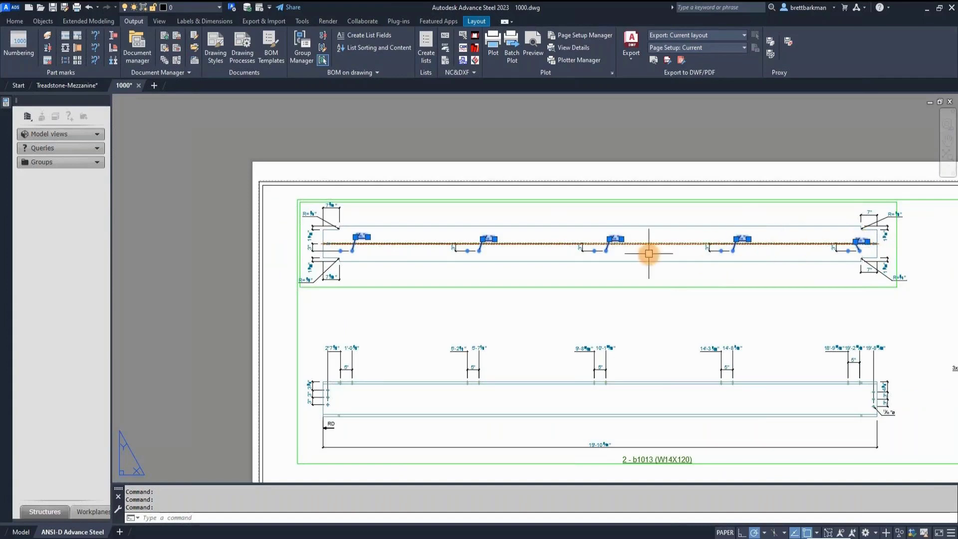
pyautogui.rightClick(545, 281)
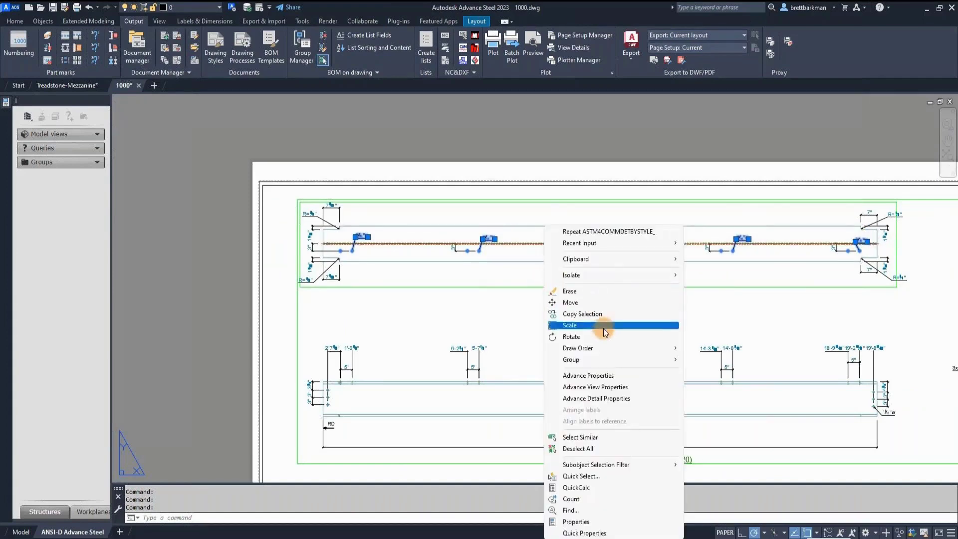
pyautogui.click(604, 370)
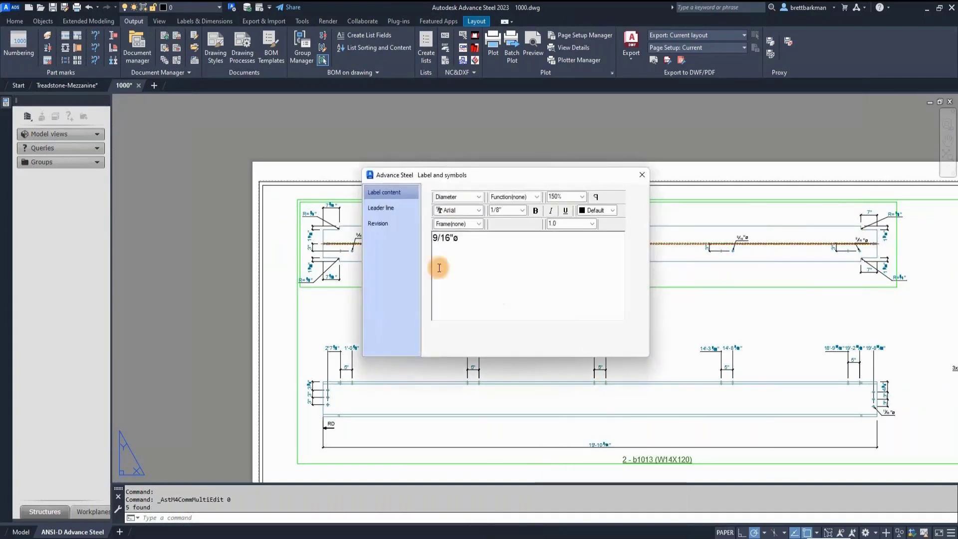
pyautogui.click(383, 208)
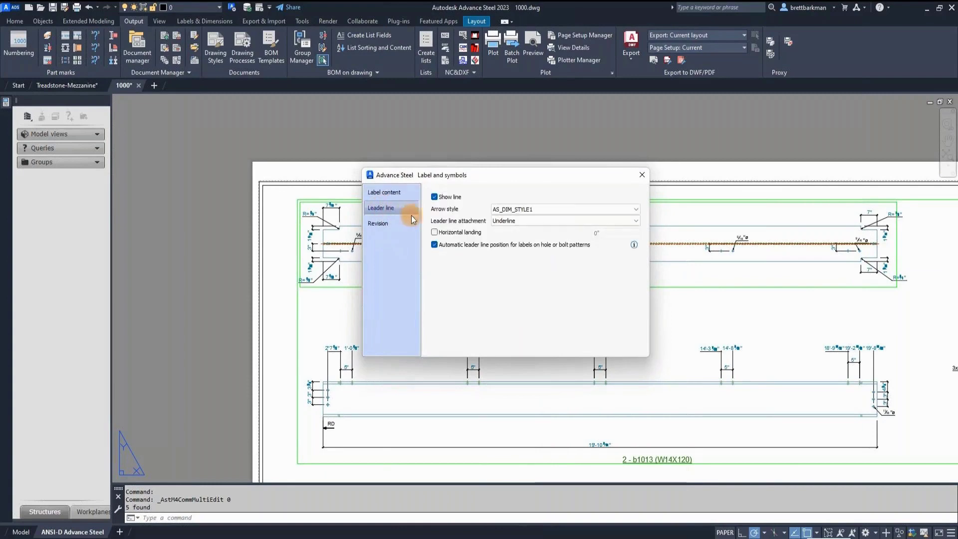
pyautogui.click(511, 221)
pyautogui.click(510, 238)
pyautogui.click(435, 232)
pyautogui.click(607, 233)
pyautogui.write('1/8')
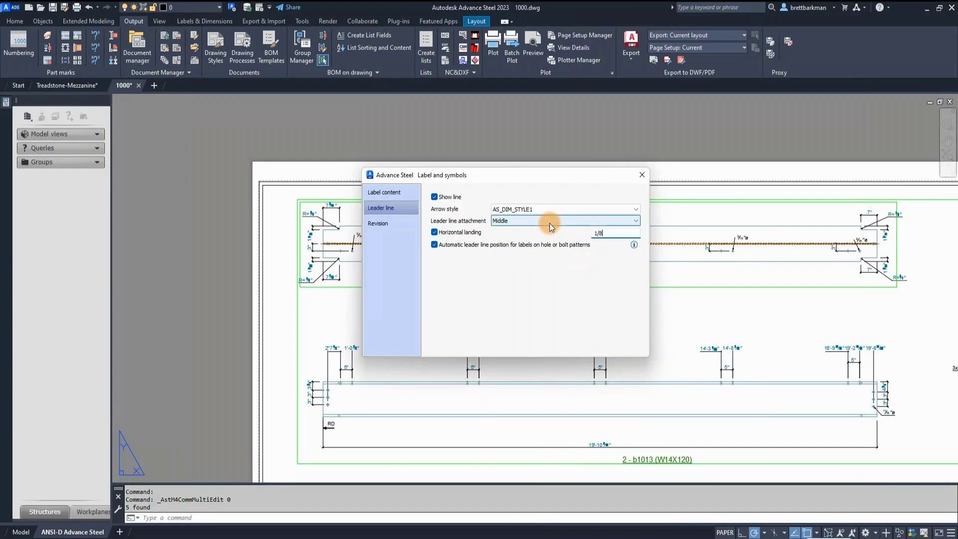
pyautogui.press('Tab')
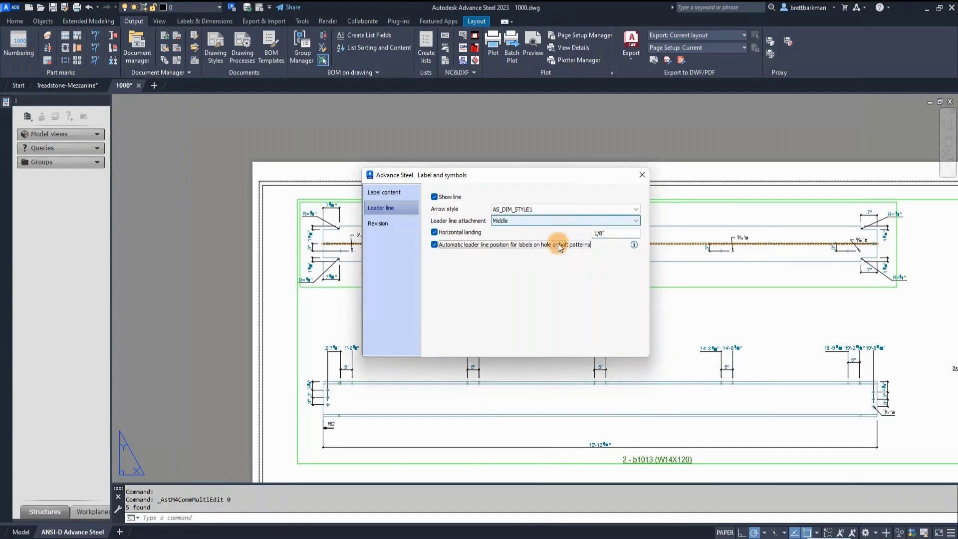
pyautogui.click(642, 175)
# Step: Move the first two 9/16"ø hole labels from the top view's left end above the beam's upper edge
pyautogui.scroll(4, 391, 256)
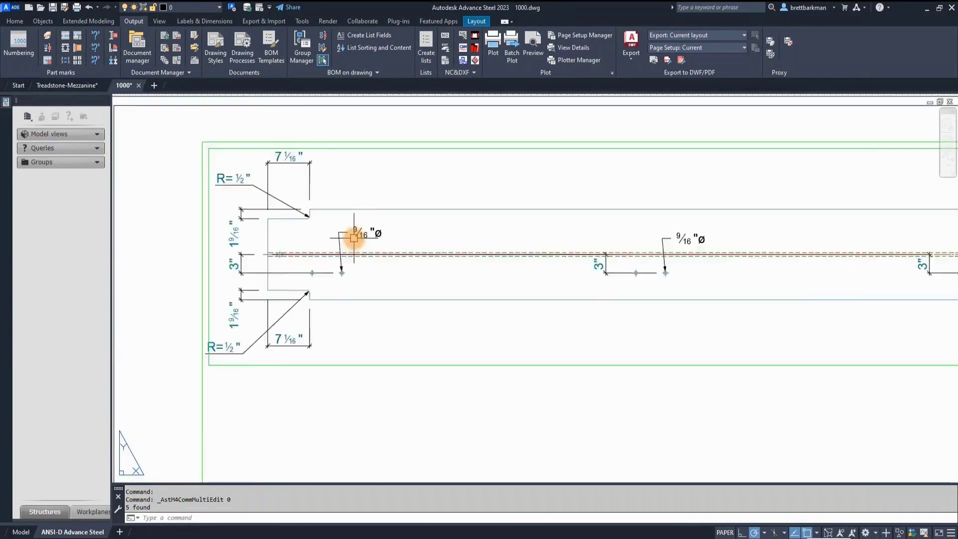
pyautogui.click(295, 246)
pyautogui.scroll(2, 295, 245)
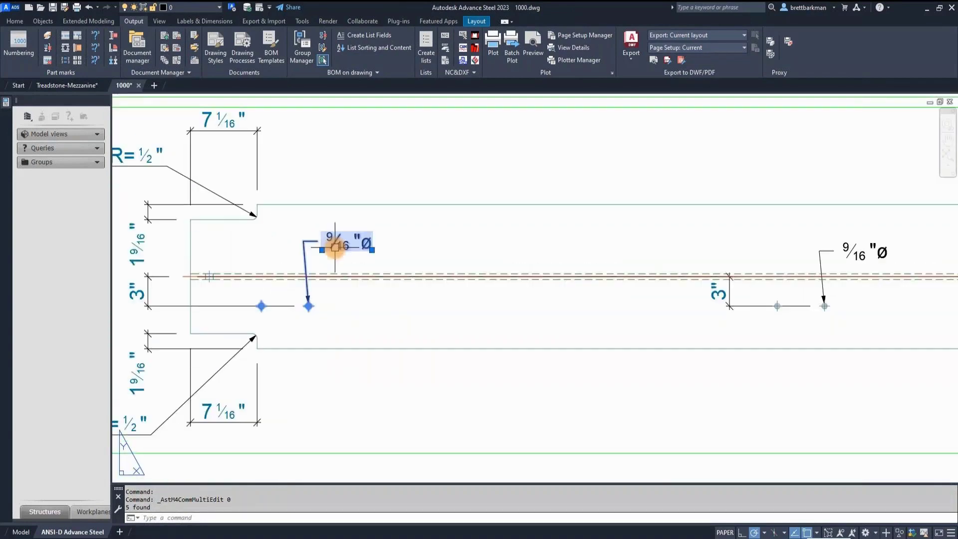
pyautogui.click(322, 249)
pyautogui.click(394, 188)
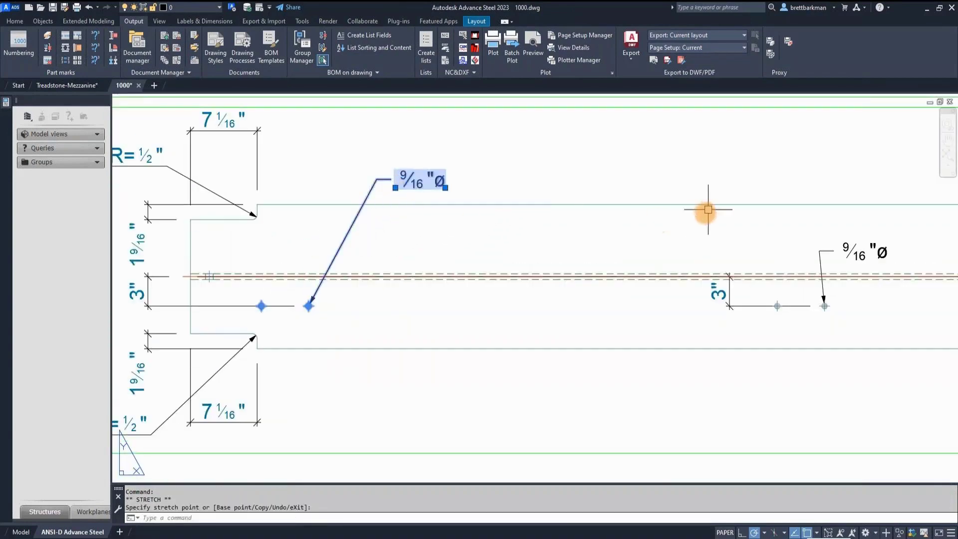
pyautogui.moveTo(702, 210); pyautogui.dragTo(481, 257, button='middle')
pyautogui.click(581, 274)
pyautogui.click(574, 284)
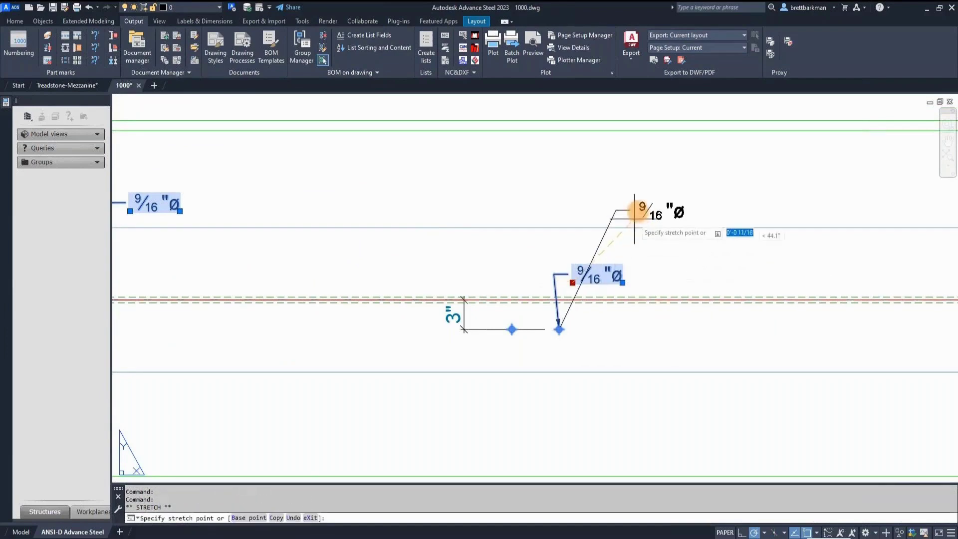
pyautogui.click(627, 207)
# Step: Move the middle 9/16"ø hole label of the top view above the beam's upper edge
pyautogui.scroll(-4, 392, 310)
pyautogui.scroll(2, 696, 285)
pyautogui.click(576, 289)
pyautogui.click(552, 285)
pyautogui.click(541, 295)
pyautogui.click(614, 208)
# Step: Move the fourth 9/16"ø hole label from the left in the top view above the beam's upper edge
pyautogui.scroll(-3, 278, 359)
pyautogui.click(766, 342)
pyautogui.scroll(4, 767, 342)
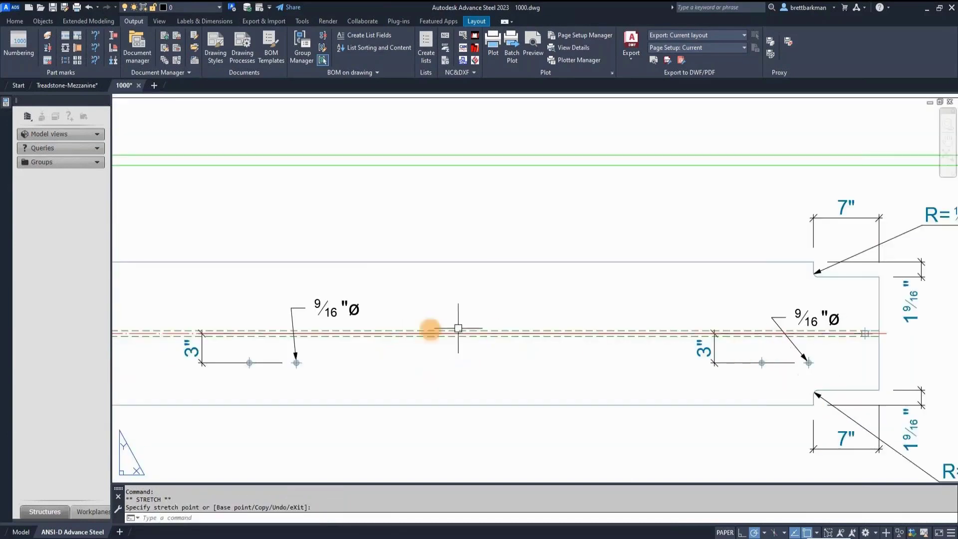
pyautogui.click(321, 311)
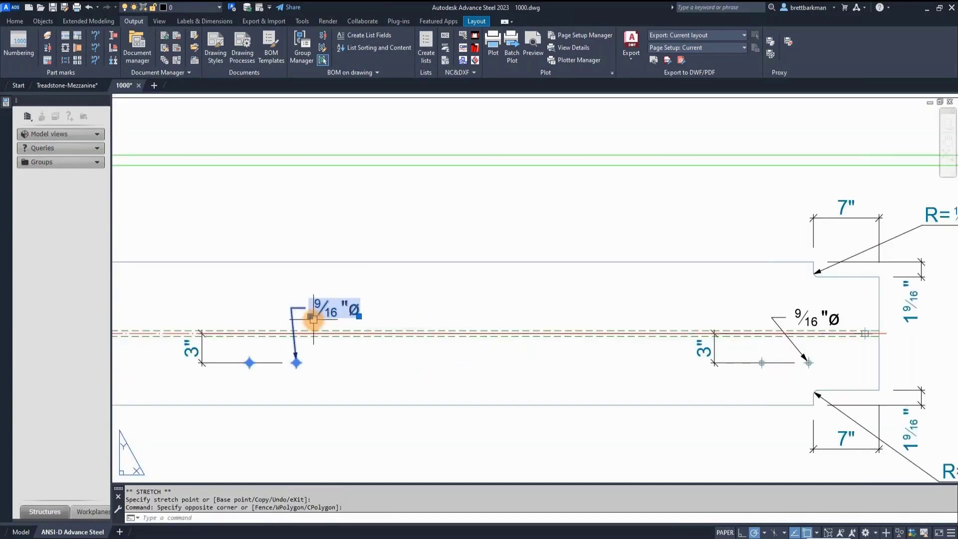
pyautogui.click(312, 313)
pyautogui.click(310, 316)
pyautogui.click(368, 239)
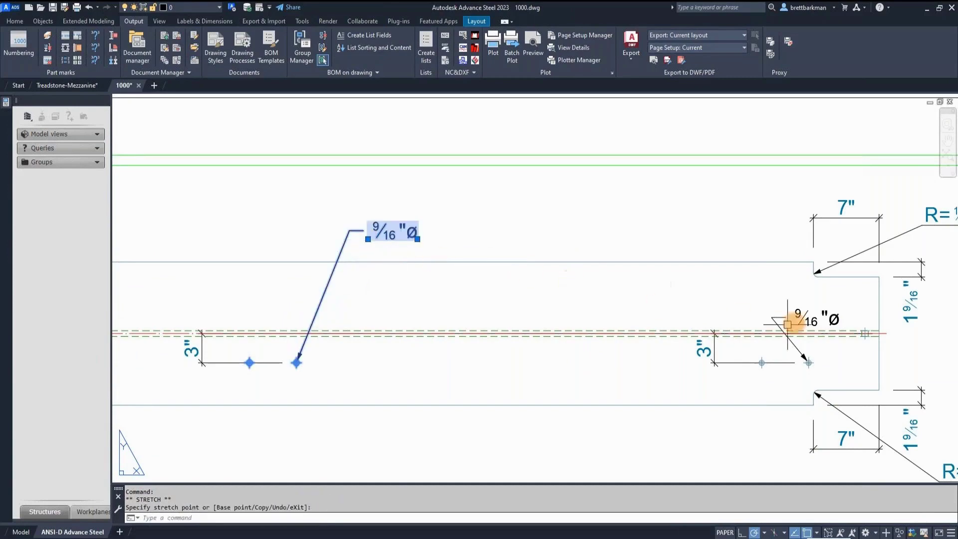
# Step: Move the rightmost 9/16"ø hole label up and to the left, above the beam and clear of the cope dimensions
pyautogui.click(804, 316)
pyautogui.click(791, 326)
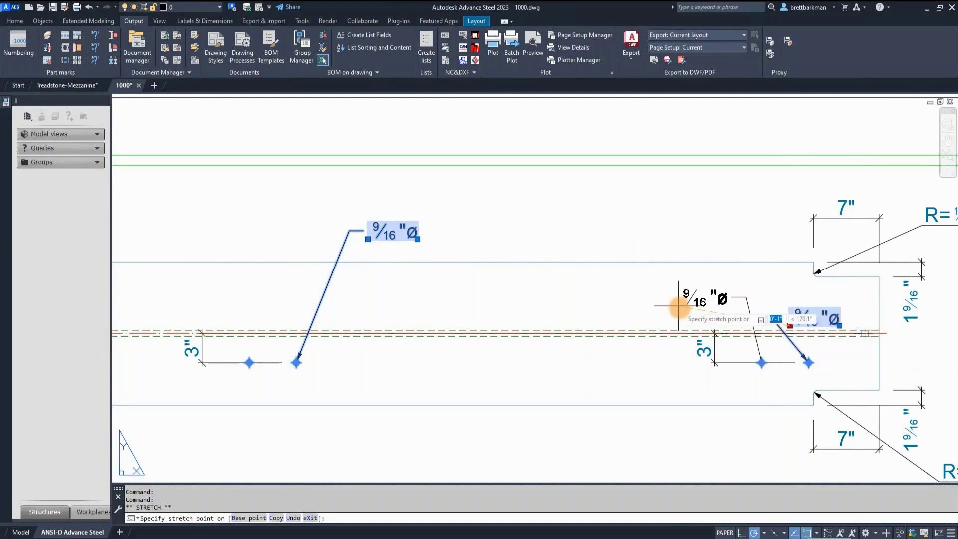
pyautogui.click(625, 235)
pyautogui.press('Escape')
pyautogui.press('Escape')
pyautogui.press('Escape')
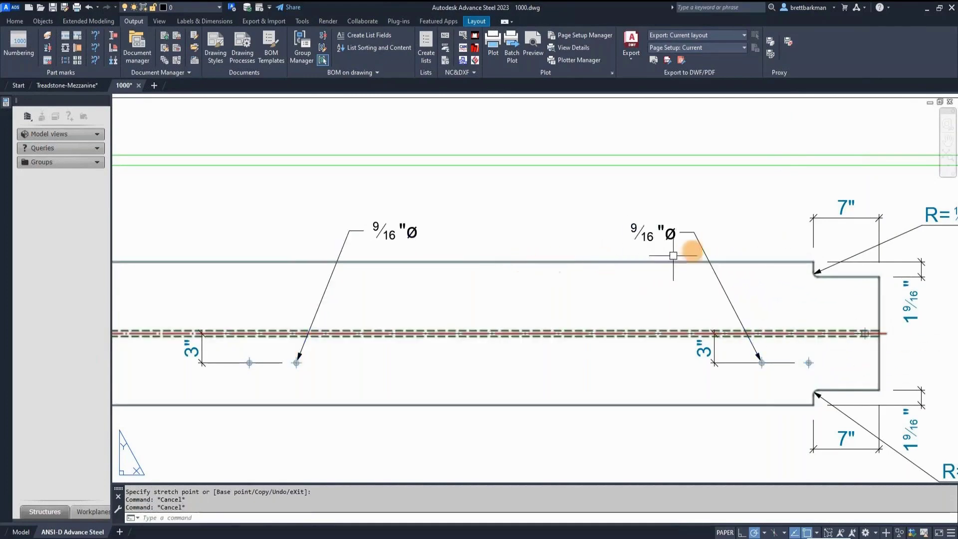
# Step: Save the drawing with the tidied top view labels
pyautogui.scroll(-6, 760, 241)
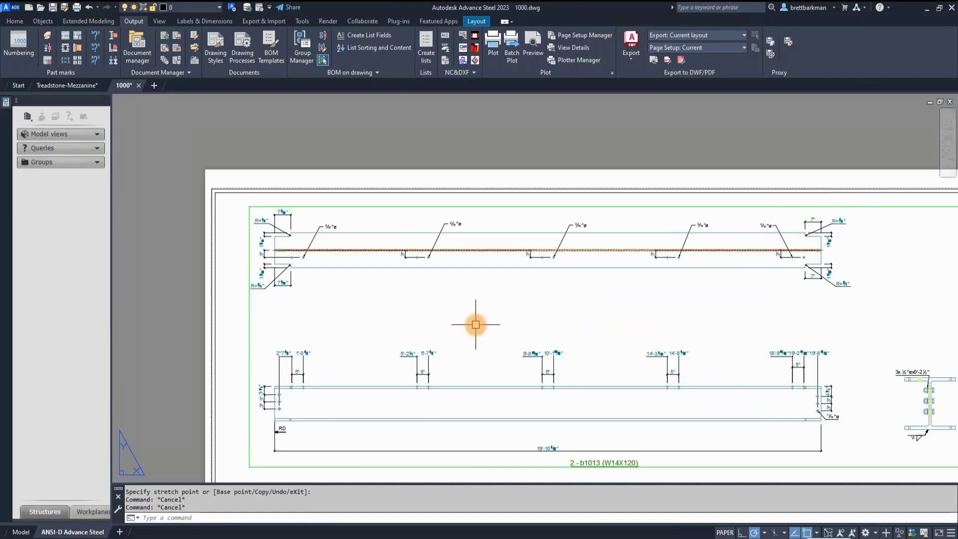
pyautogui.moveTo(648, 343); pyautogui.dragTo(597, 337, button='middle')
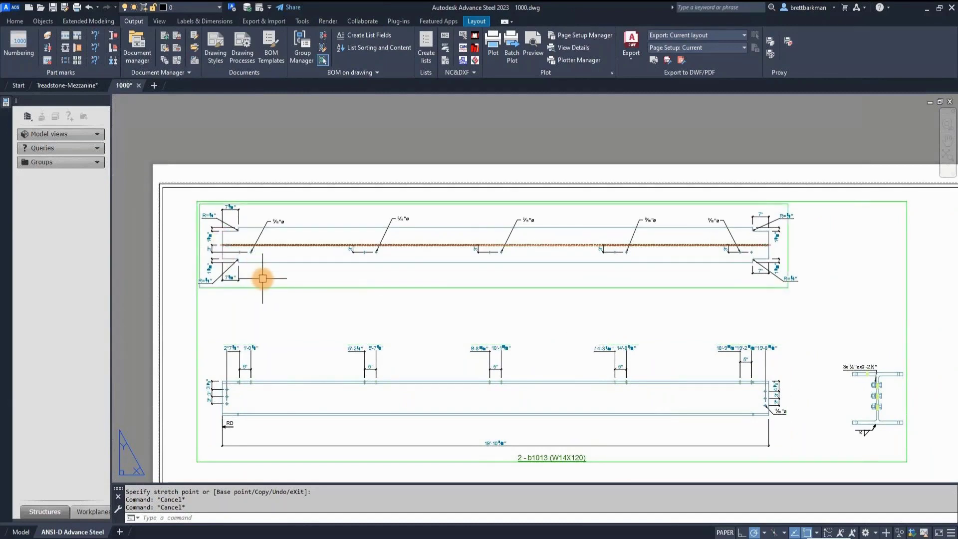
pyautogui.scroll(-3, 299, 242)
pyautogui.scroll(3, 698, 359)
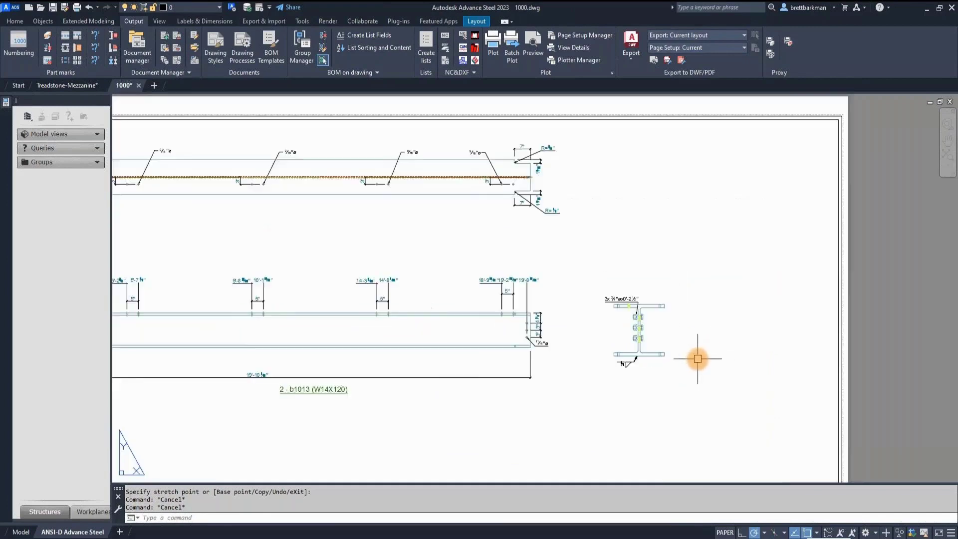
pyautogui.scroll(4, 697, 358)
pyautogui.moveTo(706, 344); pyautogui.dragTo(688, 336, button='middle')
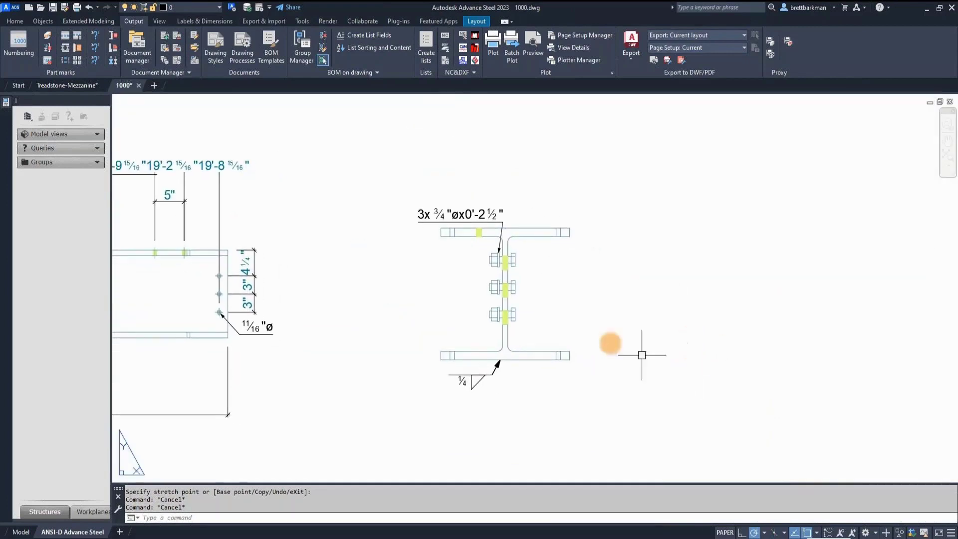
pyautogui.click(54, 8)
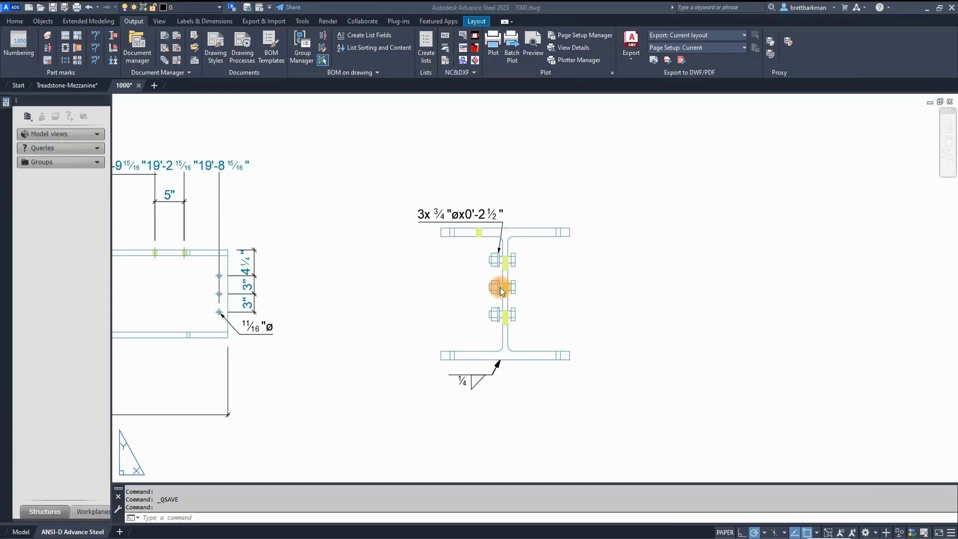
# Step: Open the object presentation rules of the Custom - Beam - End - Overall view in the drawing styles, starting from the drawing's end view
pyautogui.click(475, 316)
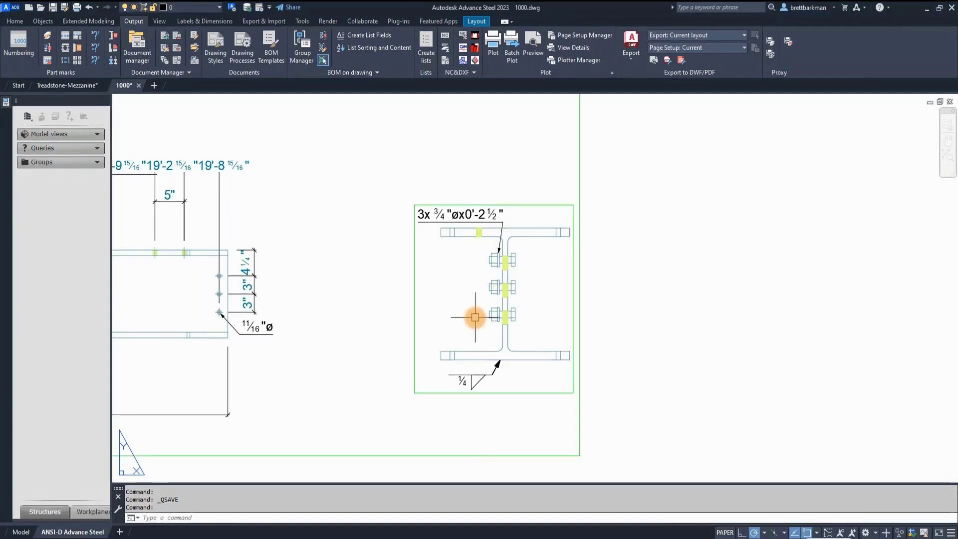
pyautogui.click(498, 315)
pyautogui.click(195, 131)
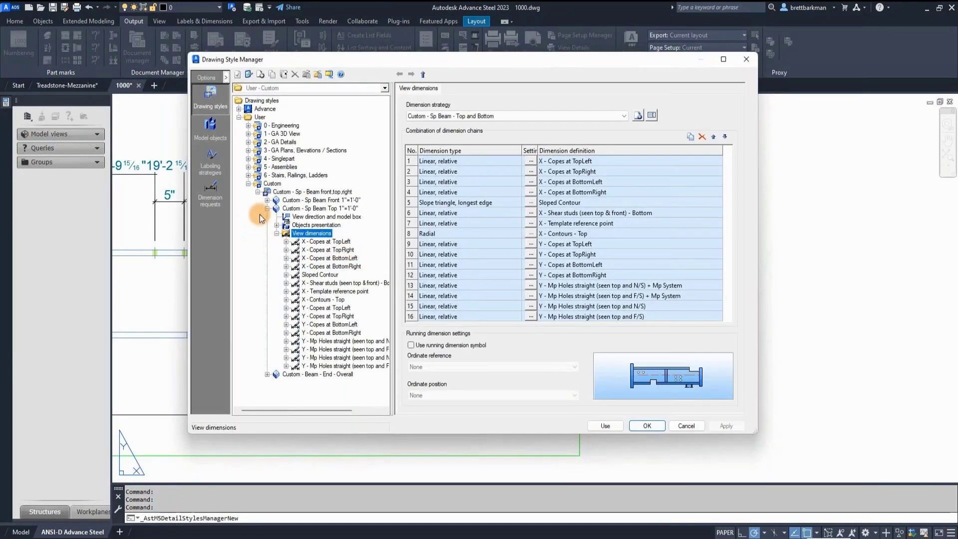
pyautogui.click(267, 208)
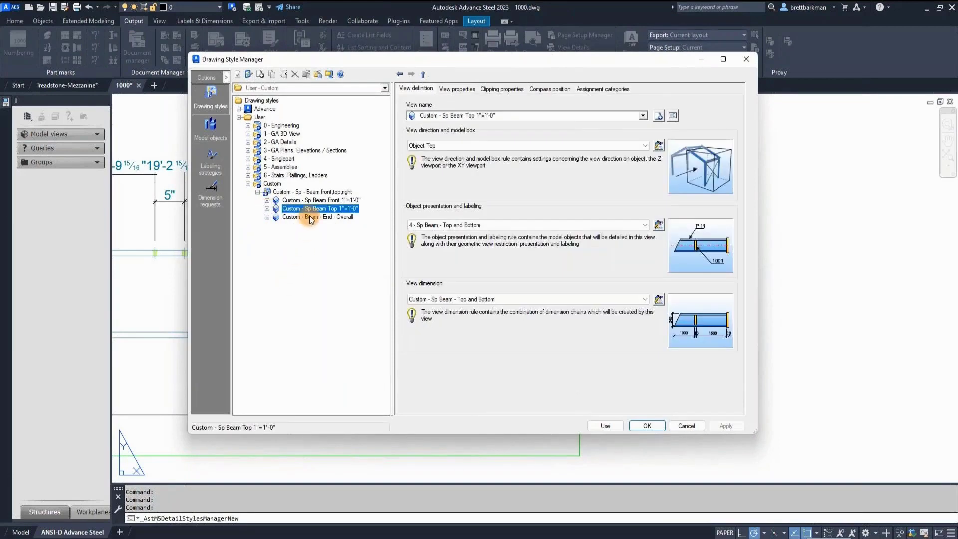
pyautogui.click(310, 216)
pyautogui.click(268, 216)
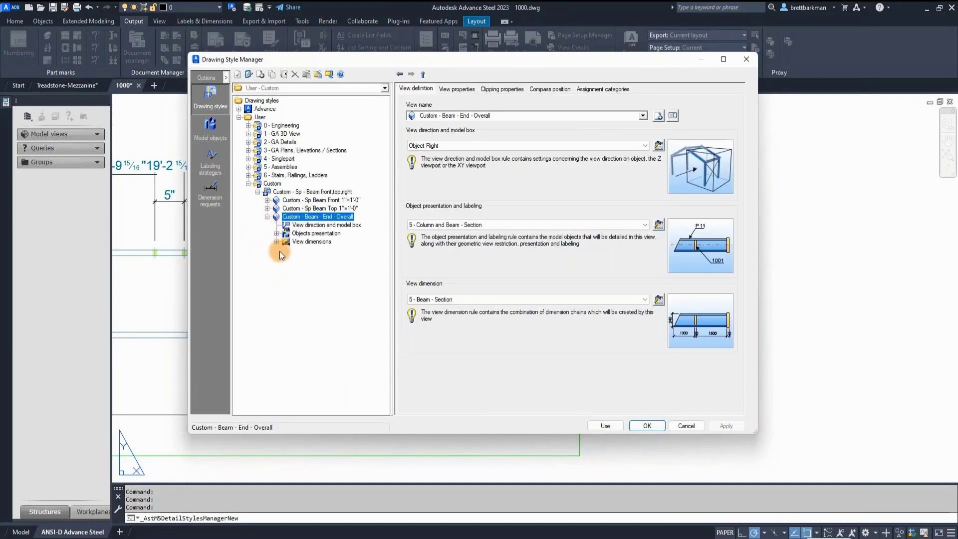
pyautogui.click(310, 235)
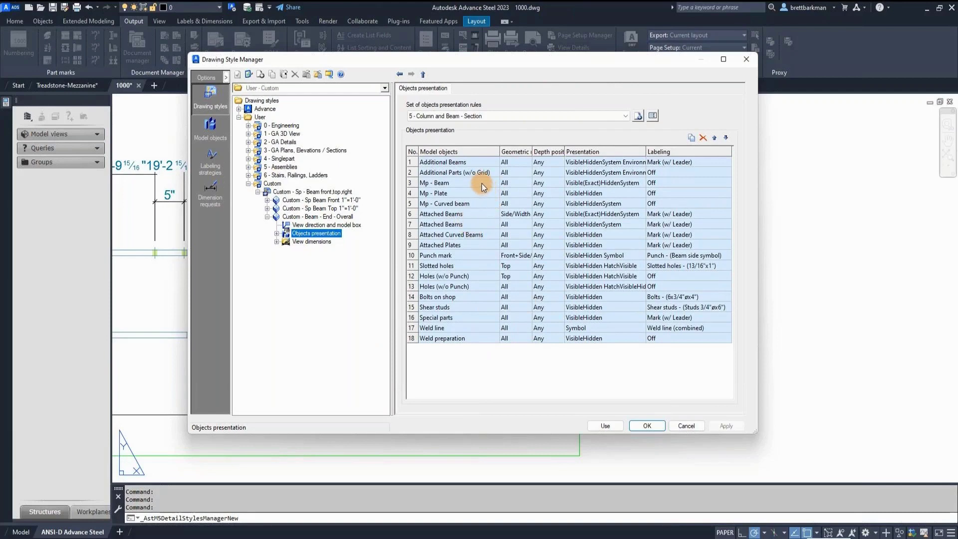
# Step: Copy the 5 - Column and Beam - Section rule set under the name "Custom - Column and Beam - Overall"
pyautogui.click(639, 116)
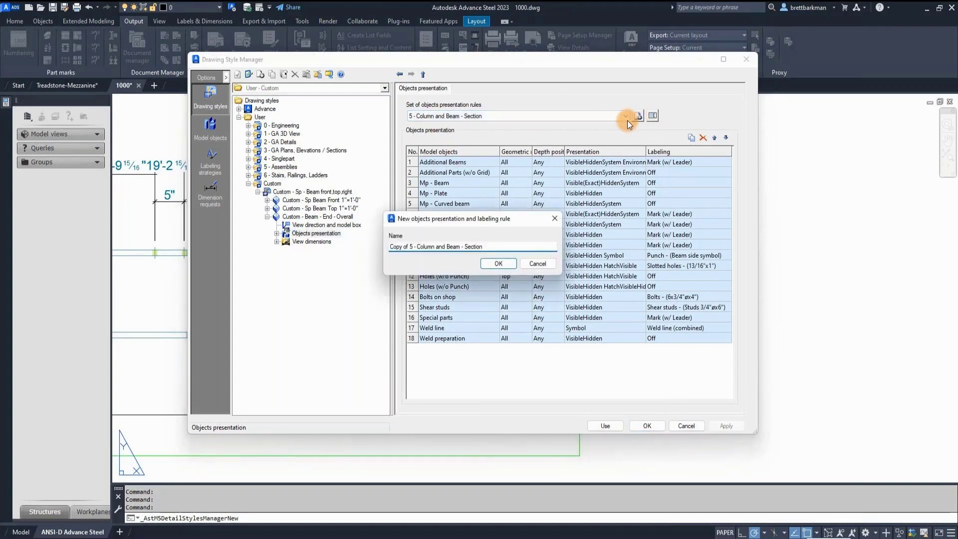
pyautogui.hotkey('shift', 'Right')
pyautogui.hotkey('shift', 'Right')
pyautogui.hotkey('shift', 'Right')
pyautogui.hotkey('shift', 'Right')
pyautogui.hotkey('shift', 'Right')
pyautogui.hotkey('shift', 'Right')
pyautogui.hotkey('shift', 'Right')
pyautogui.hotkey('shift', 'Right')
pyautogui.hotkey('shift', 'Right')
pyautogui.write('Custom')
pyautogui.press('BackSpace')
pyautogui.press('BackSpace')
pyautogui.write('Overal')
pyautogui.click(500, 264)
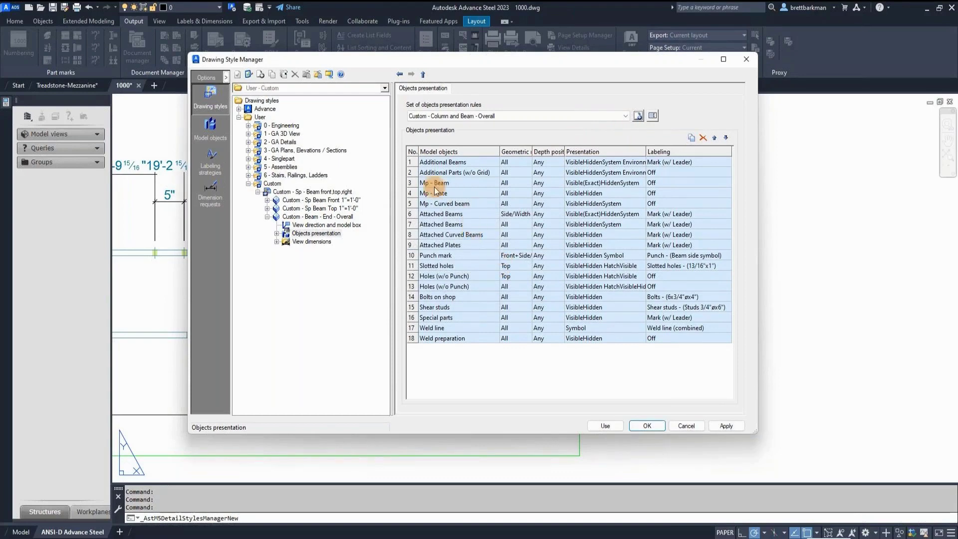
# Step: Move the Mp - Beam rule to the first position in the object presentation list
pyautogui.click(411, 183)
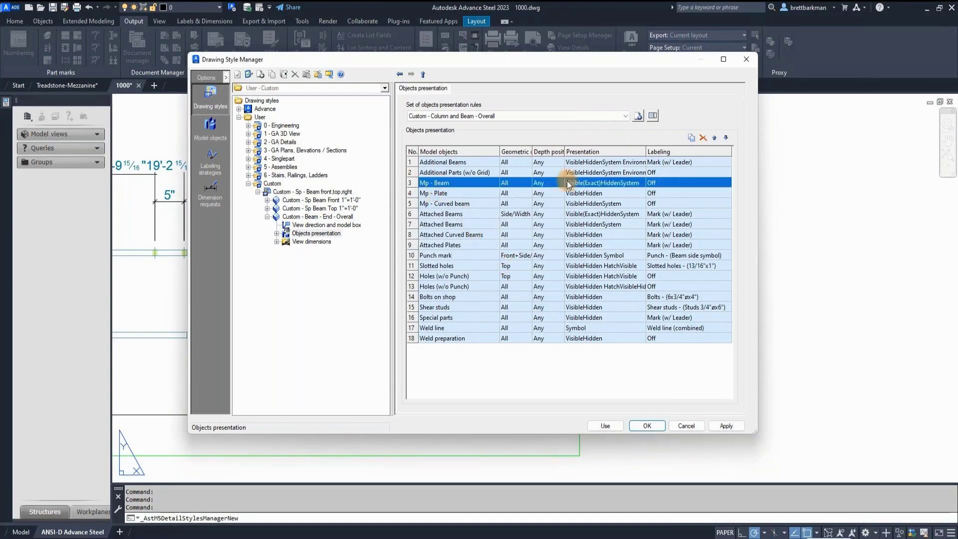
pyautogui.click(714, 138)
pyautogui.click(714, 138)
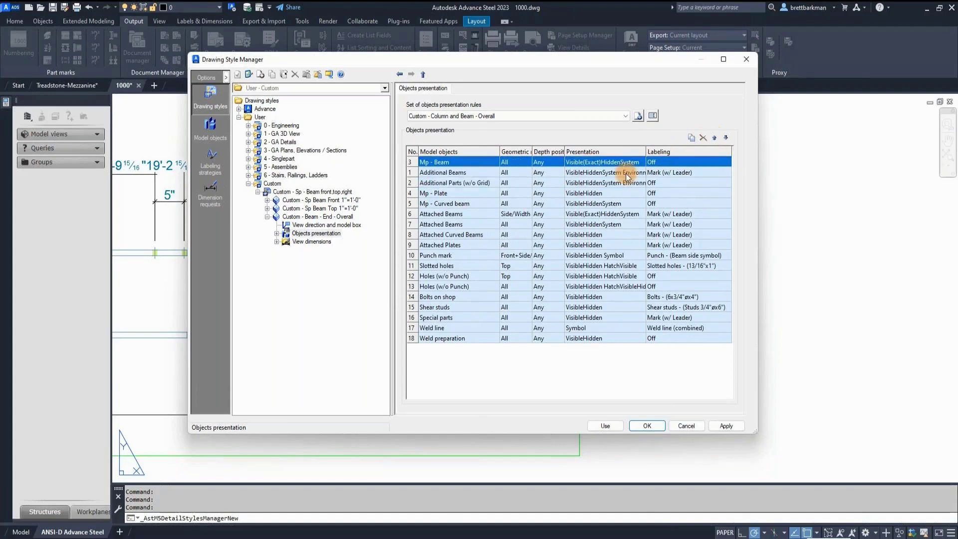
# Step: Delete the rules for additional beams and parts, Mp - Plate, Mp - Curved beam, all attached beams and plates, and Punch mark
pyautogui.click(412, 173)
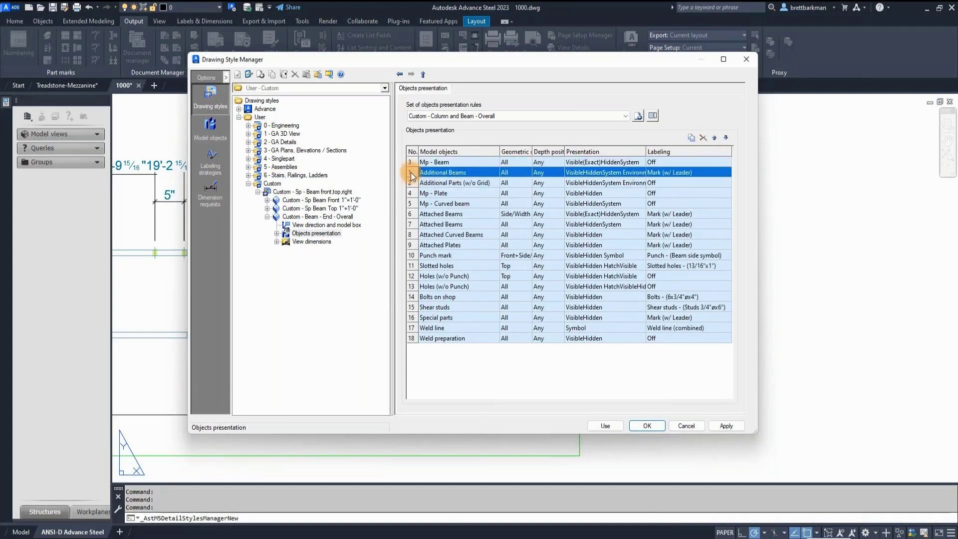
pyautogui.click(706, 140)
pyautogui.click(705, 140)
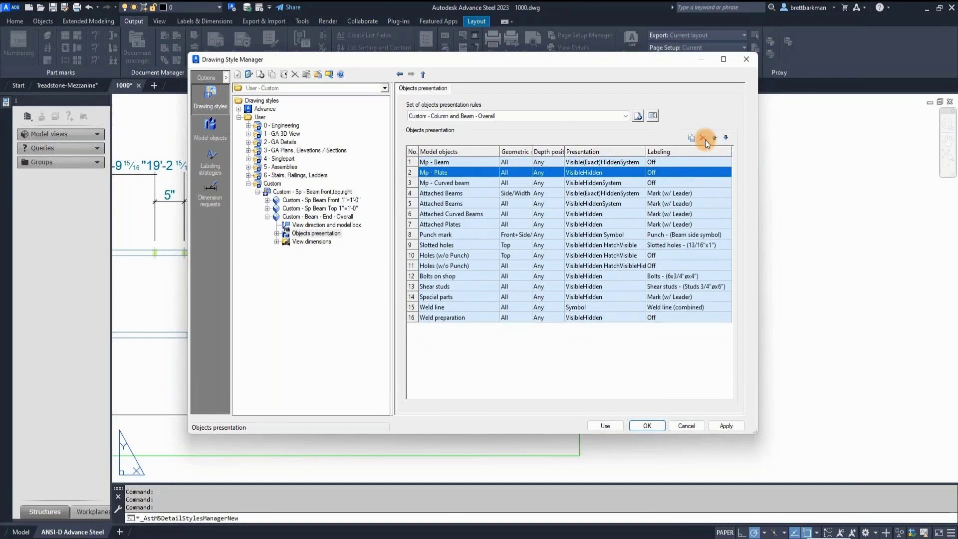
pyautogui.click(703, 139)
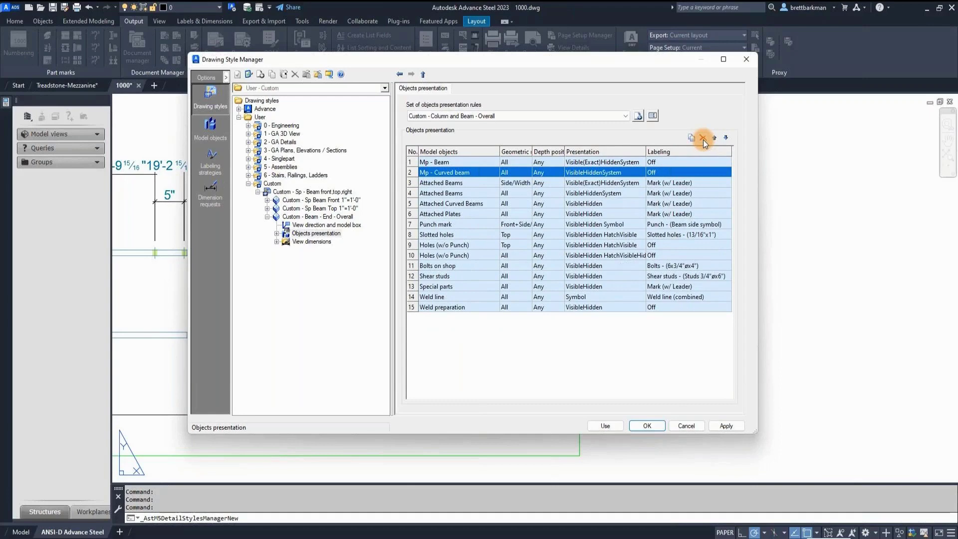
pyautogui.click(703, 139)
pyautogui.click(703, 140)
pyautogui.click(703, 140)
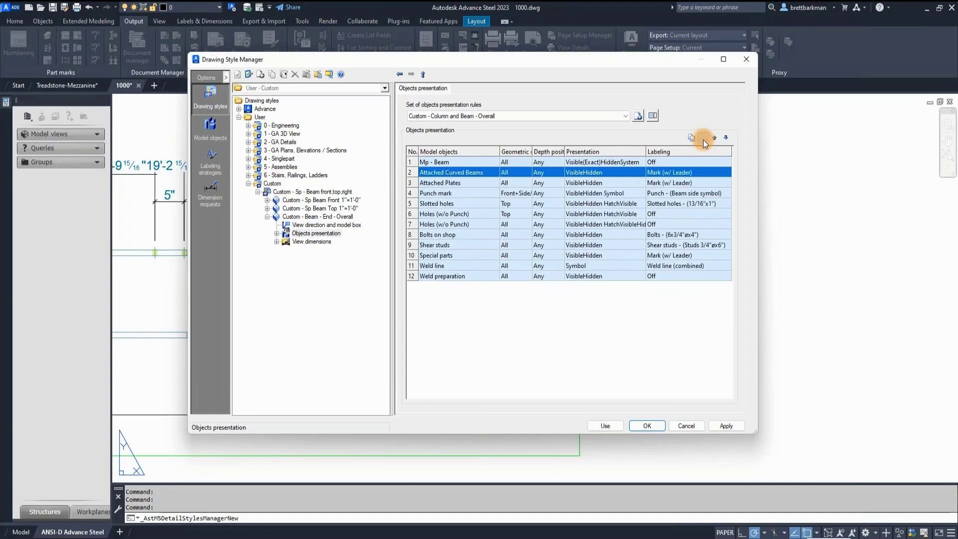
pyautogui.click(703, 139)
pyautogui.click(703, 140)
pyautogui.click(702, 139)
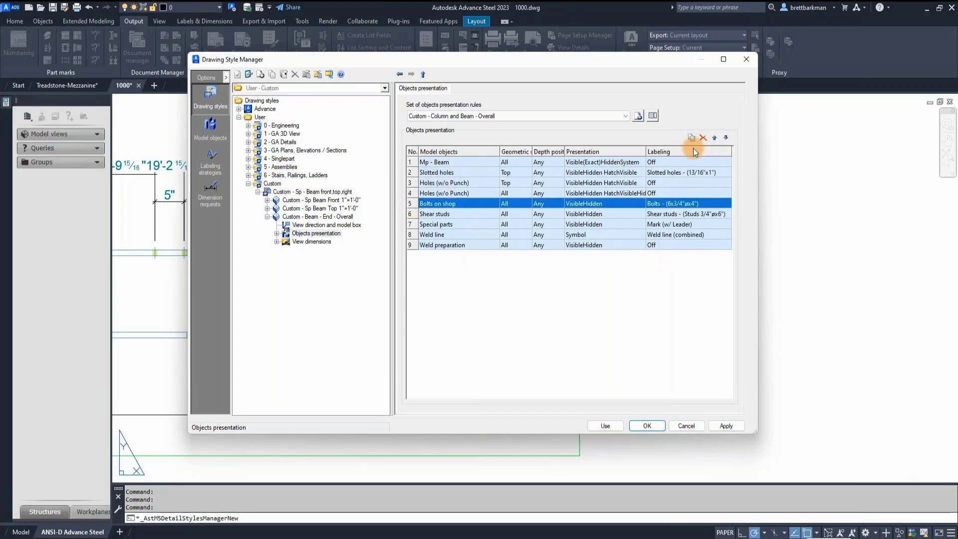
# Step: Delete the Bolts on shop, Shear studs, Special parts, Weld line and Weld preparation rules, and apply the reduced set to the end view
pyautogui.click(704, 138)
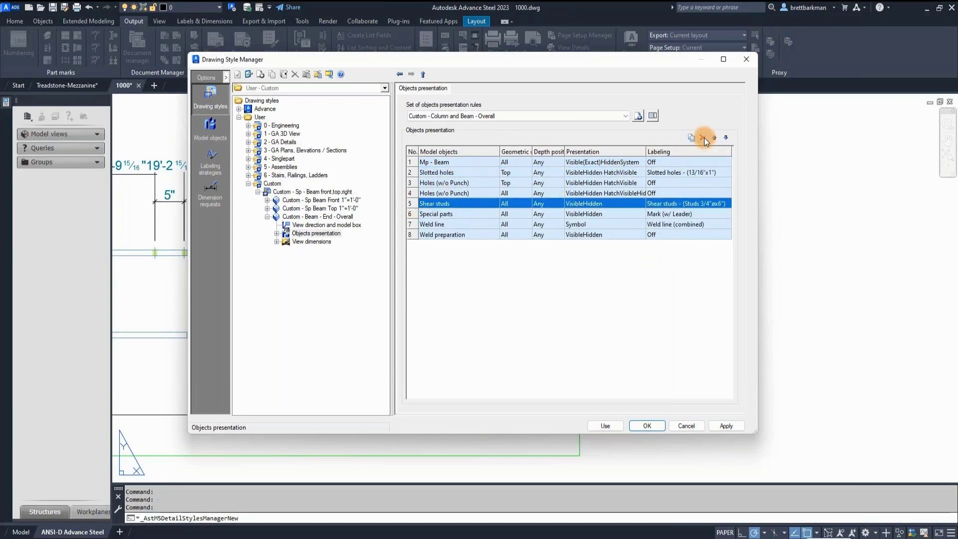
pyautogui.click(704, 138)
pyautogui.click(704, 137)
pyautogui.click(704, 137)
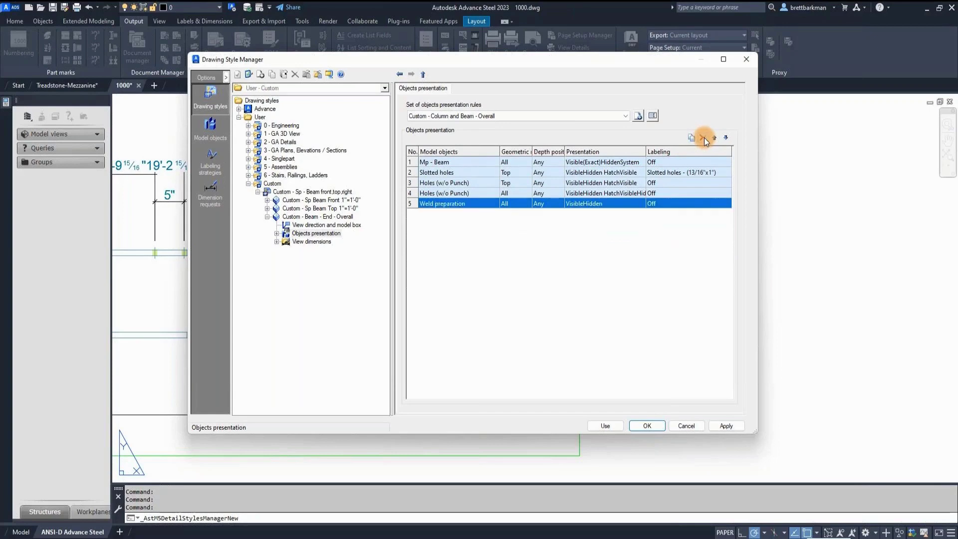
pyautogui.click(704, 138)
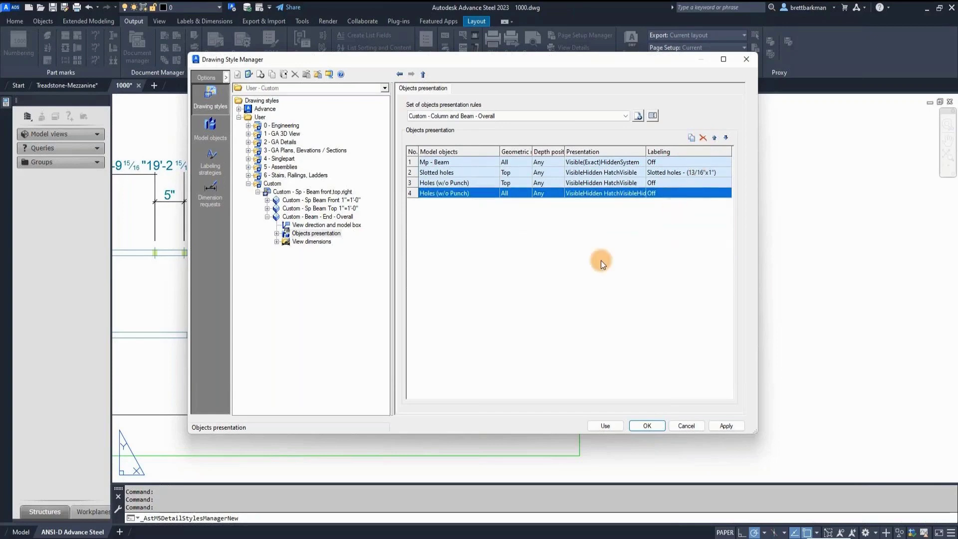
pyautogui.click(722, 426)
pyautogui.click(599, 425)
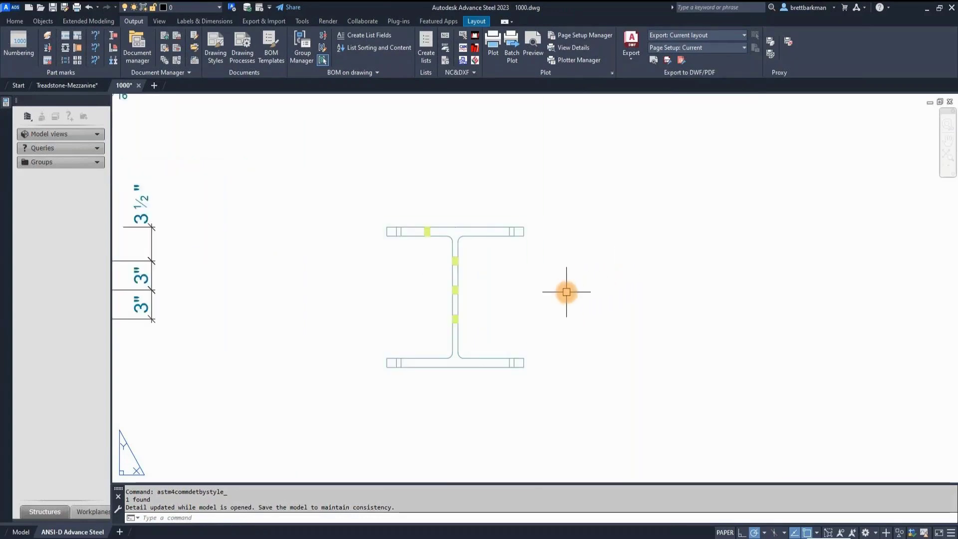
# Step: Reopen the end view's object presentation rules and set the labeling of Slotted holes to Off
pyautogui.click(471, 241)
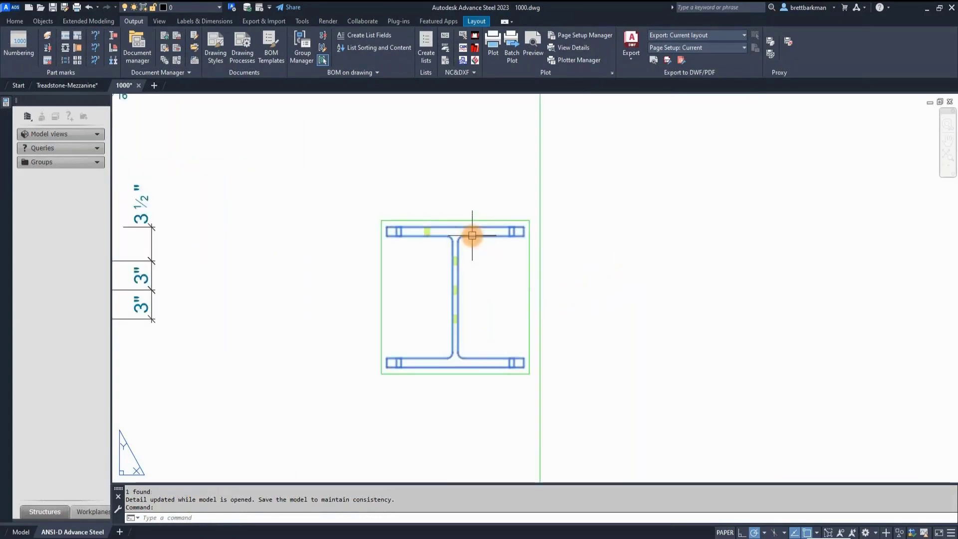
pyautogui.click(164, 36)
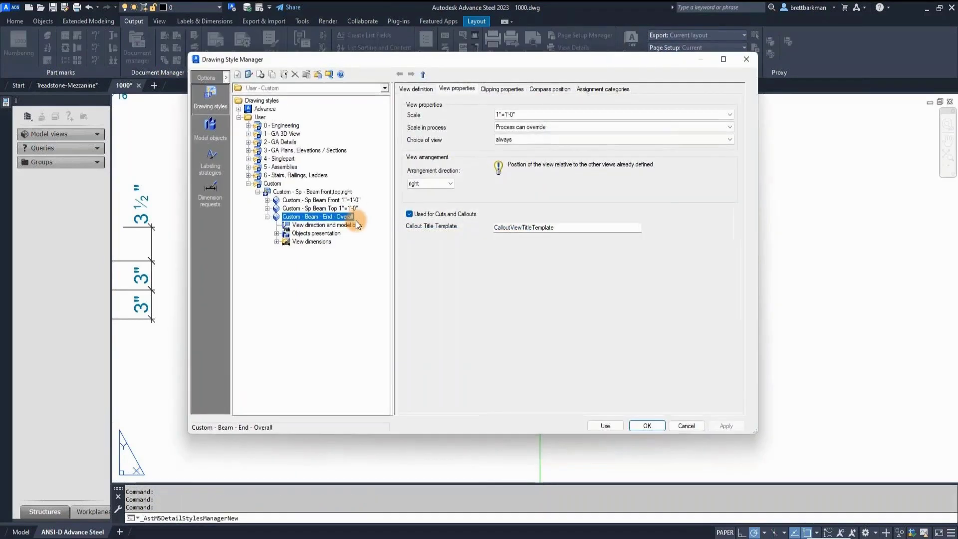
pyautogui.click(324, 234)
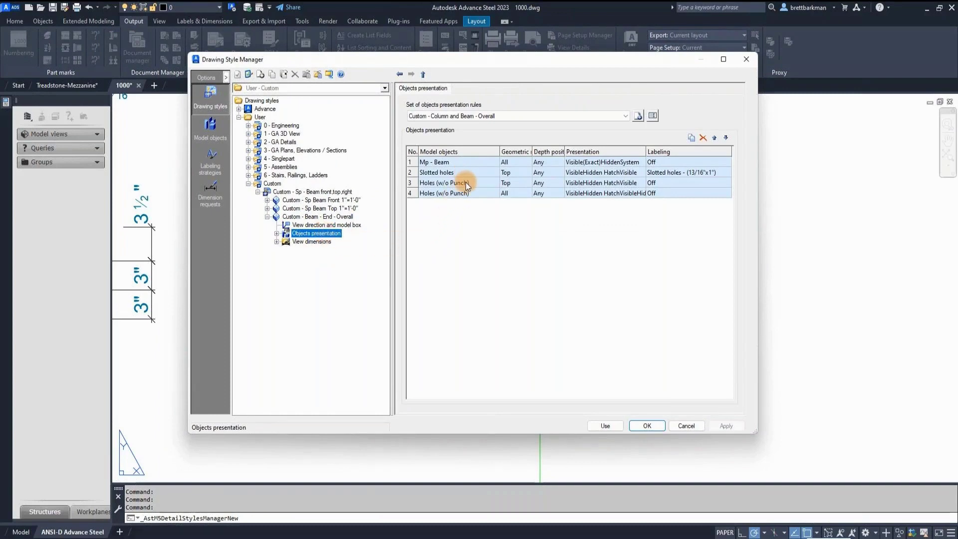
pyautogui.click(716, 171)
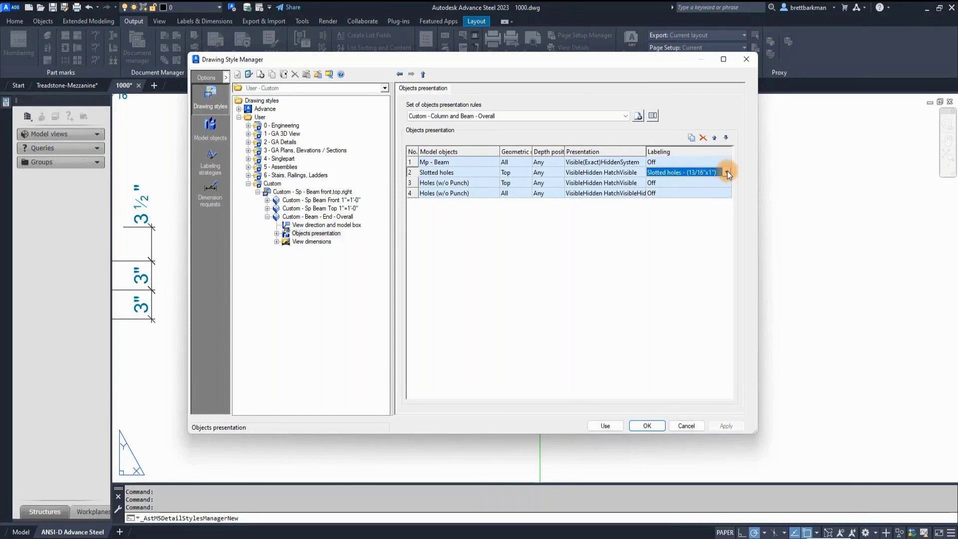
pyautogui.click(726, 172)
pyautogui.click(657, 282)
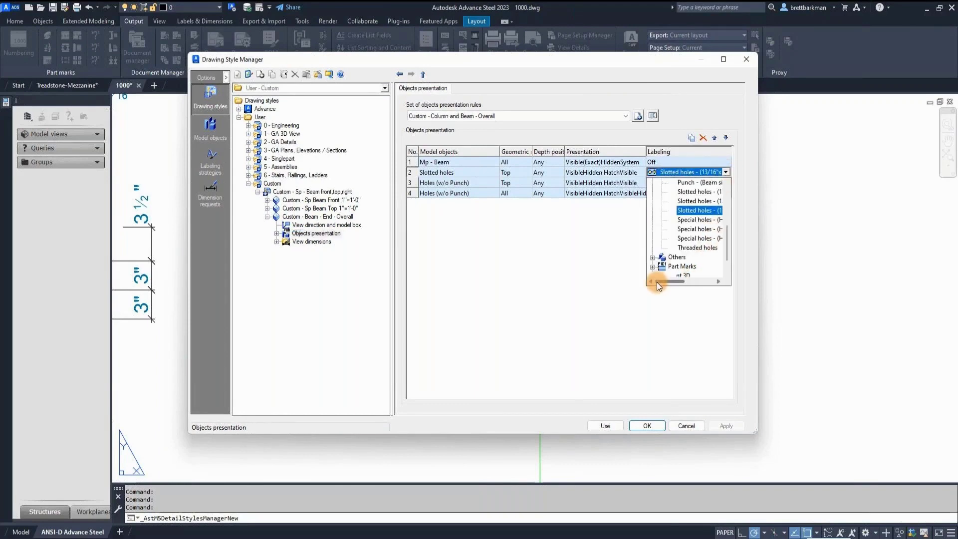
pyautogui.doubleClick(676, 257)
pyautogui.click(684, 266)
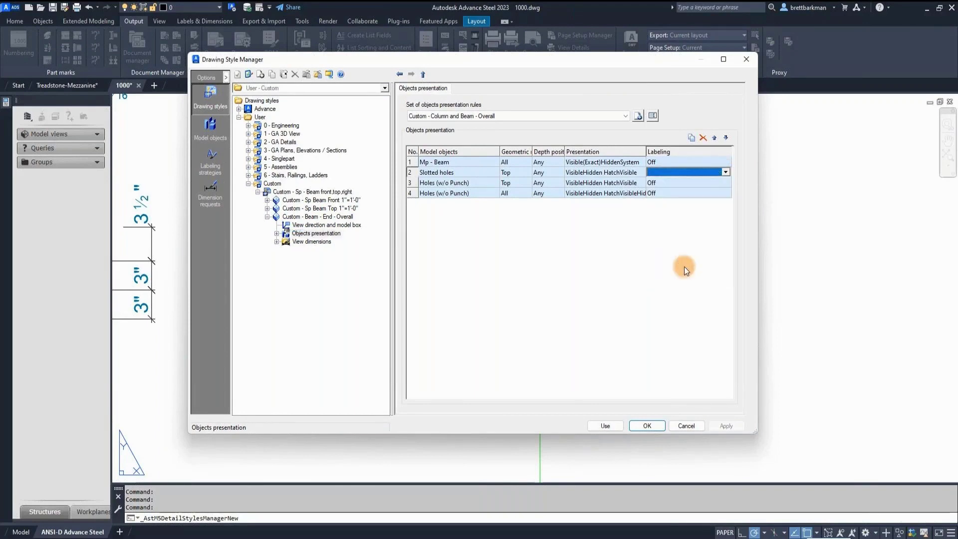
pyautogui.click(726, 428)
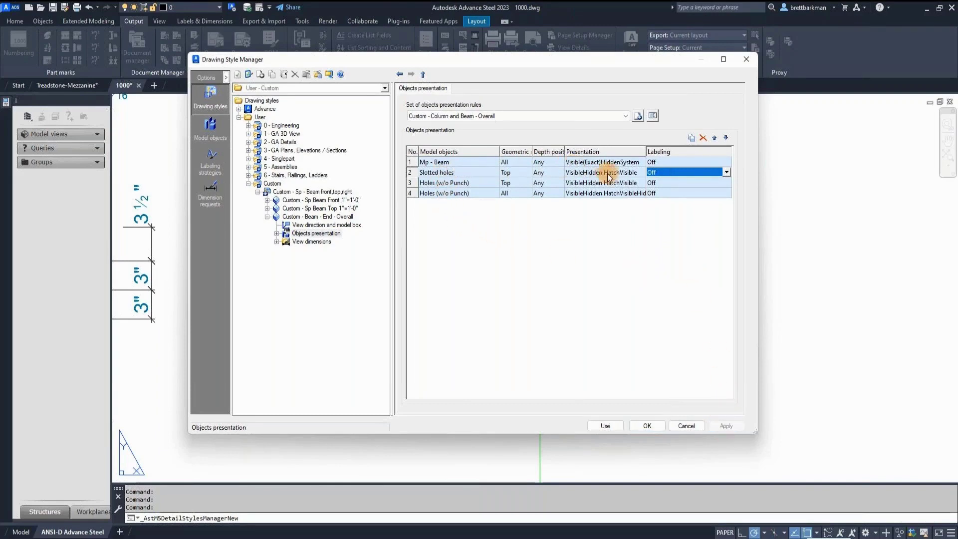
# Step: Set the presentation of the Slotted holes rule to VisibleHidden
pyautogui.click(636, 172)
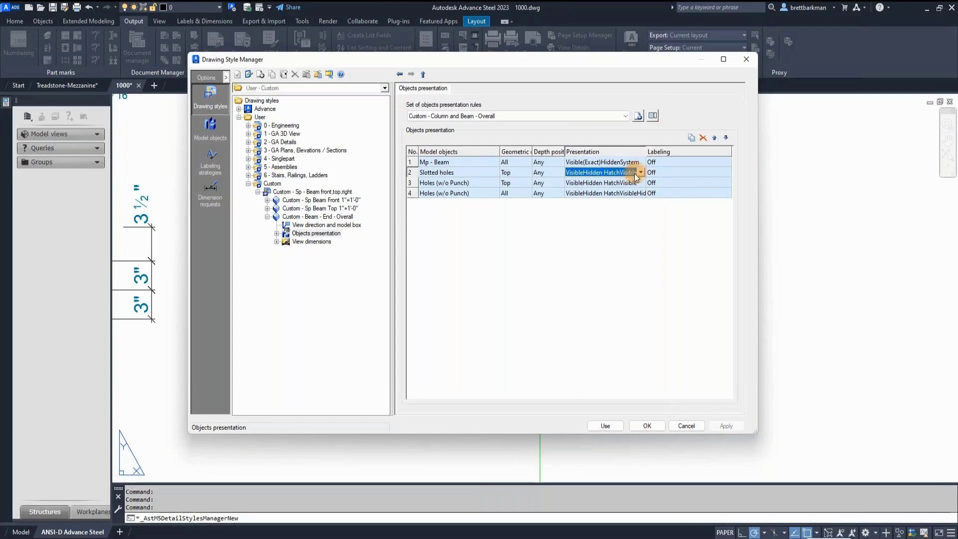
pyautogui.click(641, 172)
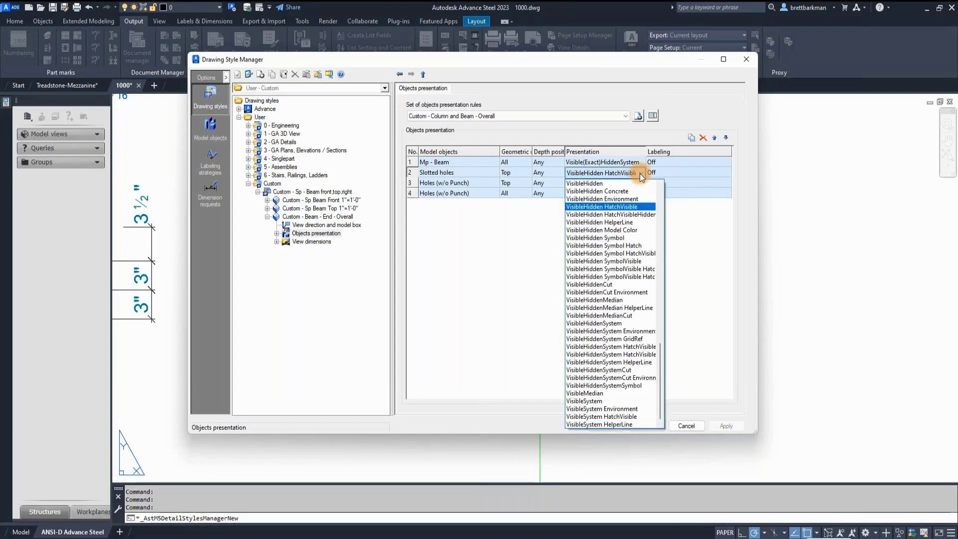
pyautogui.click(606, 182)
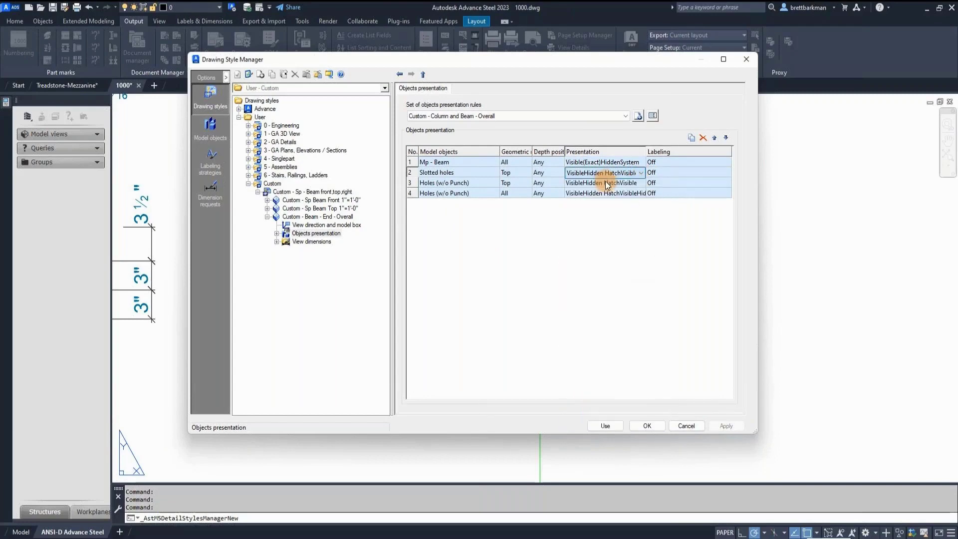
# Step: Set the presentation of both Holes (w/o Punch) rules to VisibleHidden and apply the style to the end view
pyautogui.click(642, 182)
pyautogui.click(642, 183)
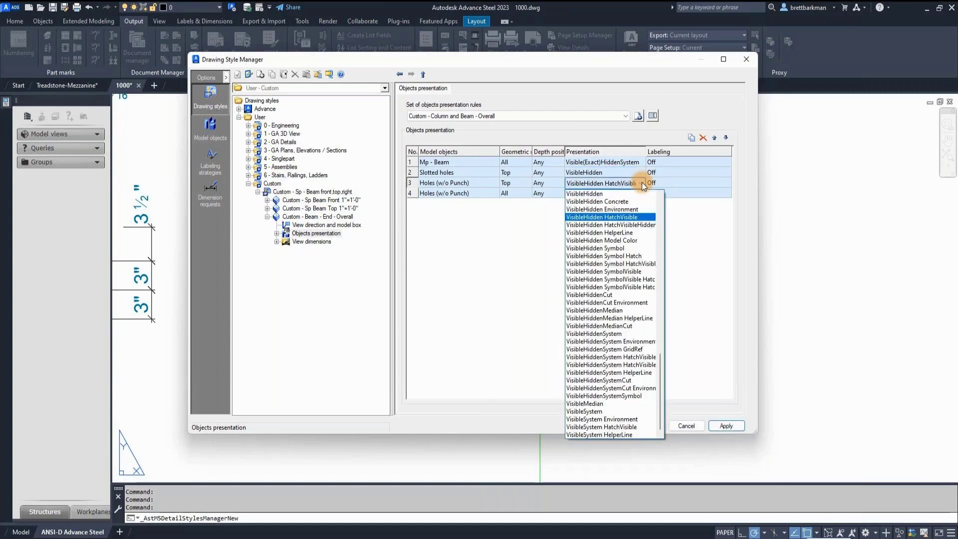
pyautogui.click(612, 199)
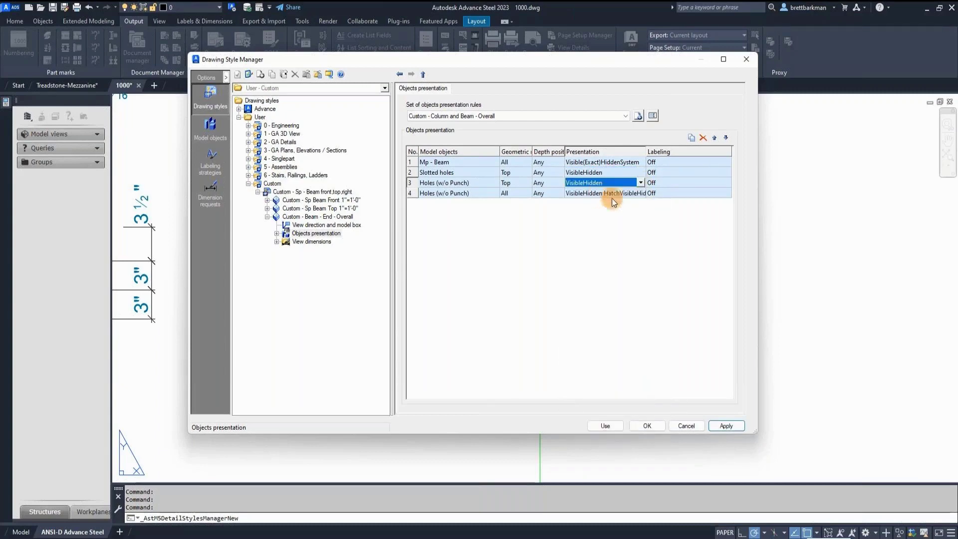
pyautogui.click(642, 193)
pyautogui.click(642, 192)
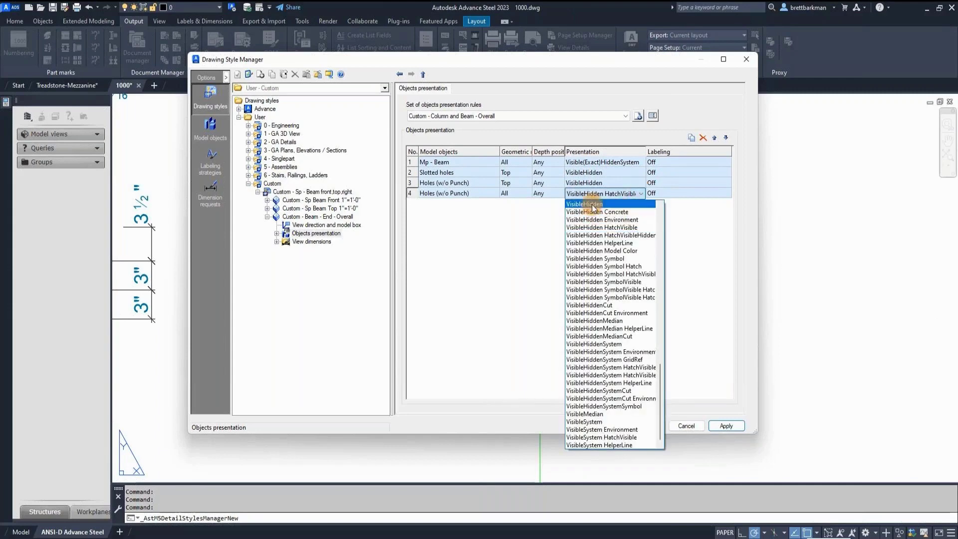
pyautogui.click(592, 204)
pyautogui.click(724, 426)
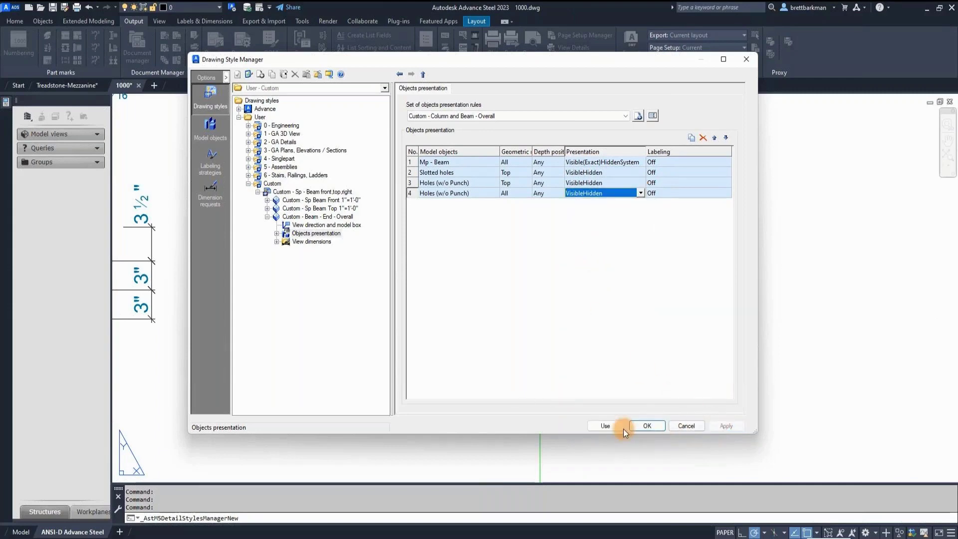
pyautogui.click(612, 424)
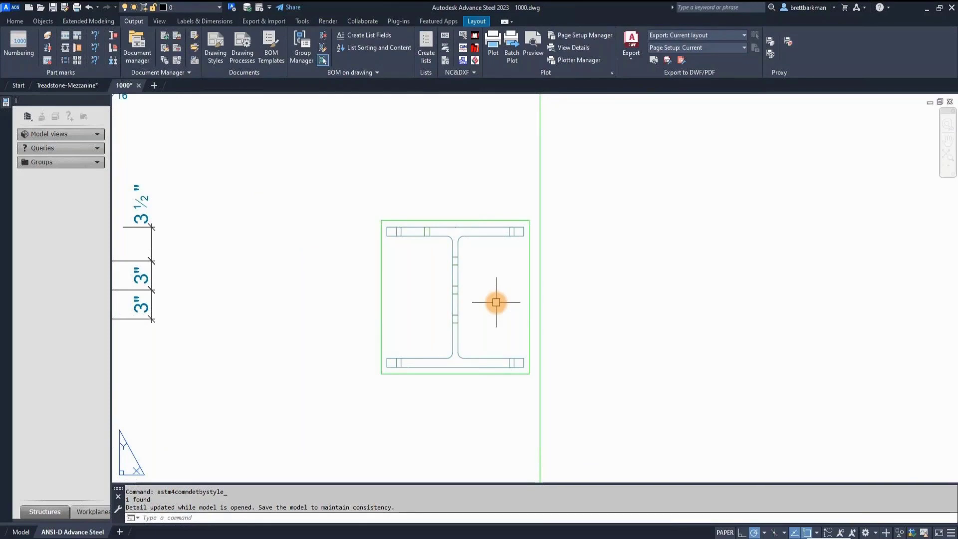
# Step: Copy the end view's 5 - Beam - Section dimension strategy under the name Custom - Beam - End - Overall
pyautogui.scroll(2, 496, 302)
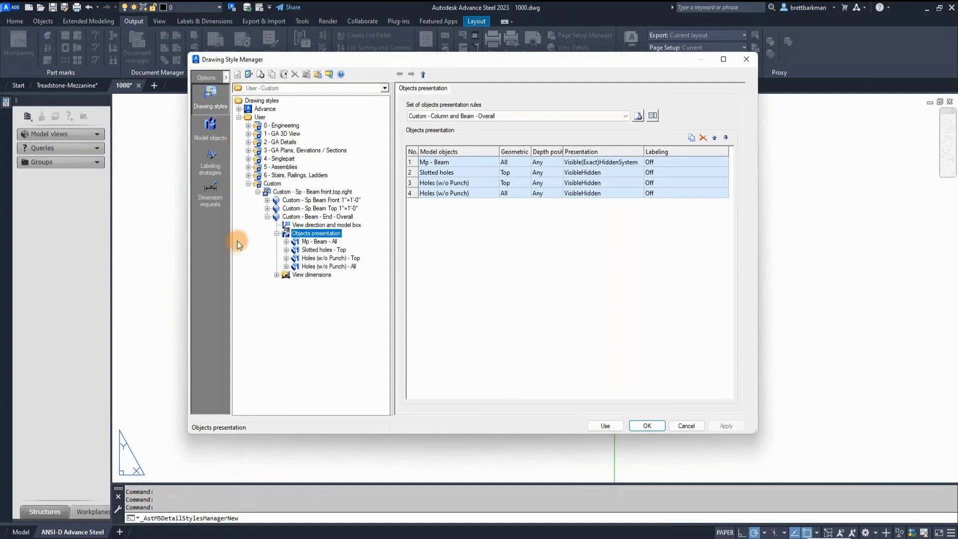
pyautogui.click(300, 275)
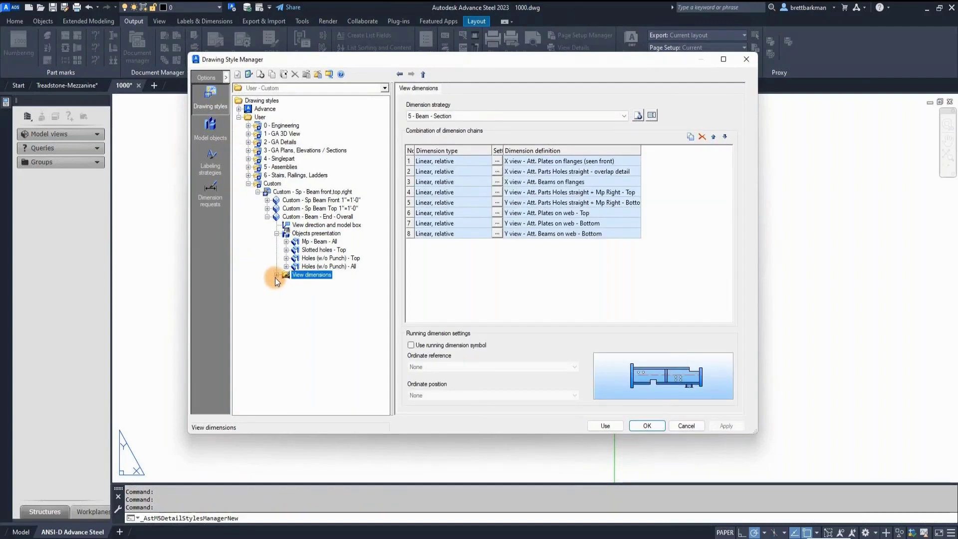
pyautogui.click(277, 275)
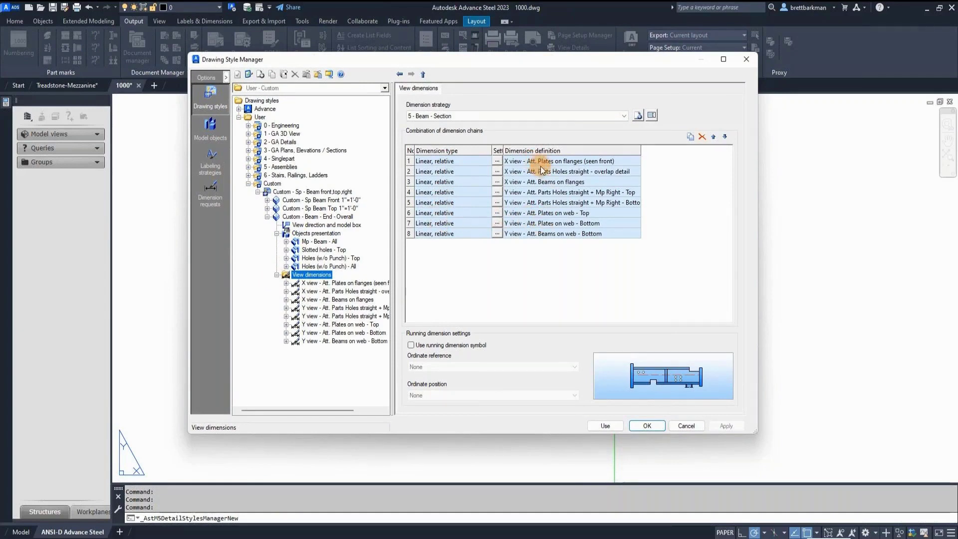
pyautogui.click(638, 116)
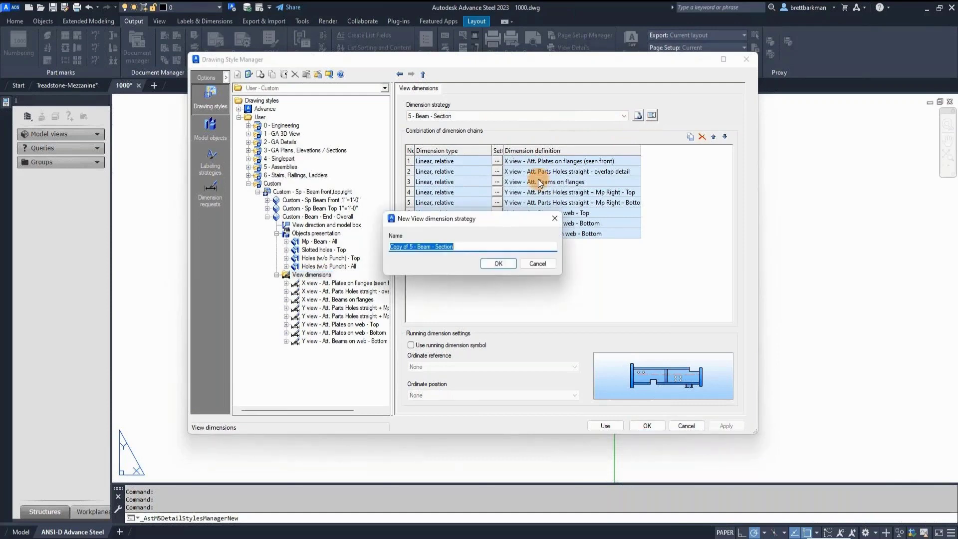
pyautogui.hotkey('shift', 'Right')
pyautogui.hotkey('shift', 'Right')
pyautogui.hotkey('shift', 'Right')
pyautogui.hotkey('shift', 'Right')
pyautogui.hotkey('shift', 'Right')
pyautogui.hotkey('shift', 'Right')
pyautogui.hotkey('shift', 'Right')
pyautogui.hotkey('shift', 'Right')
pyautogui.hotkey('shift', 'Right')
pyautogui.write('End - Overa')
pyautogui.press('Return')
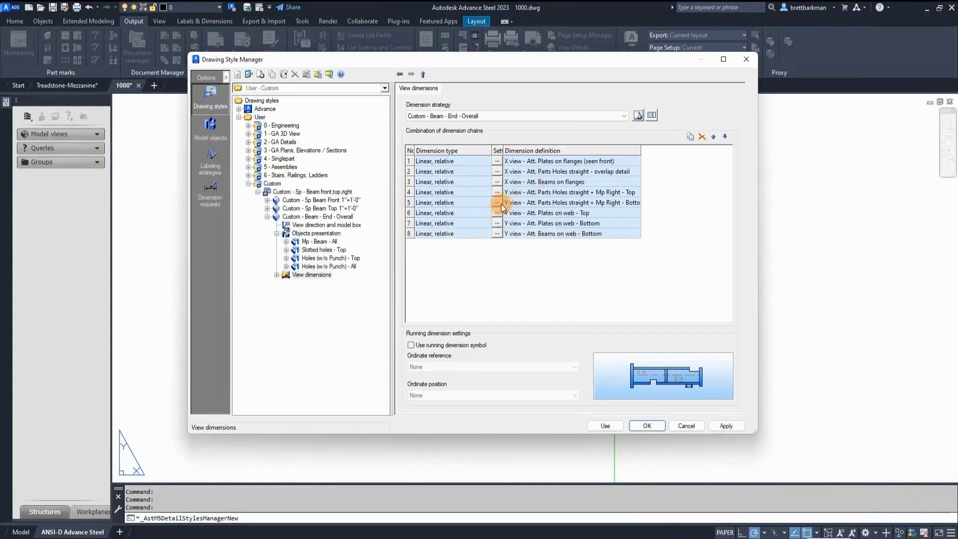
# Step: Delete every dimension chain from the end view's strategy except X view - Att. Plates on flanges (seen front)
pyautogui.click(412, 170)
pyautogui.click(703, 137)
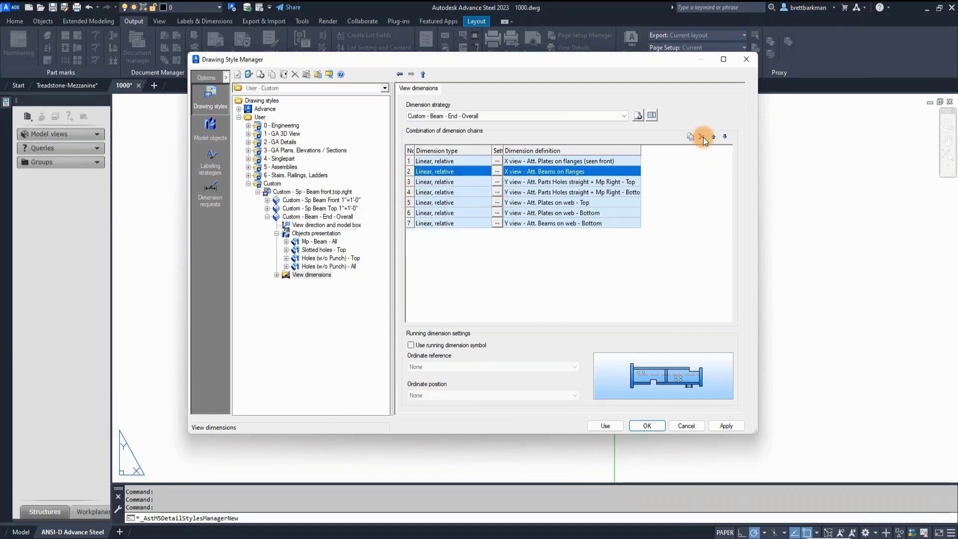
pyautogui.click(703, 137)
pyautogui.click(703, 137)
pyautogui.click(703, 136)
pyautogui.click(703, 137)
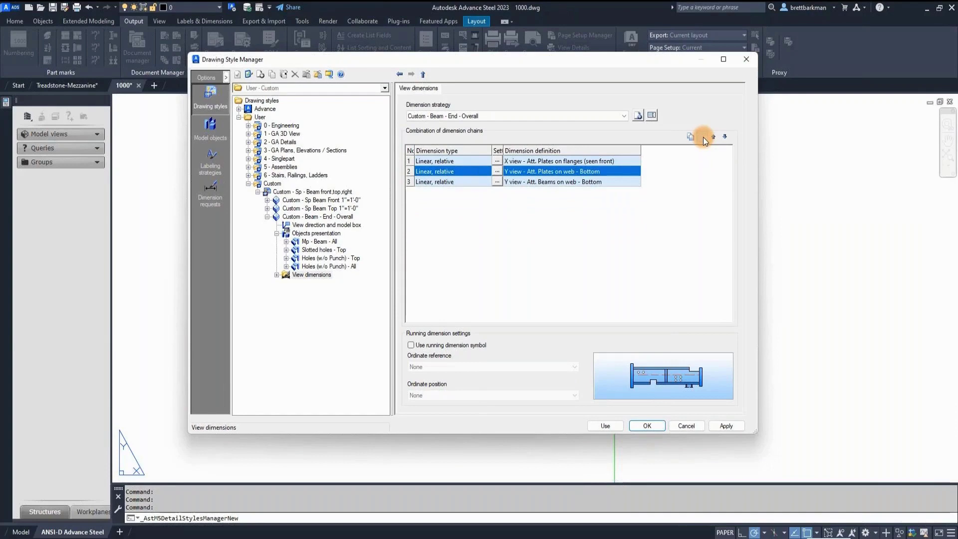
pyautogui.click(702, 136)
pyautogui.click(702, 137)
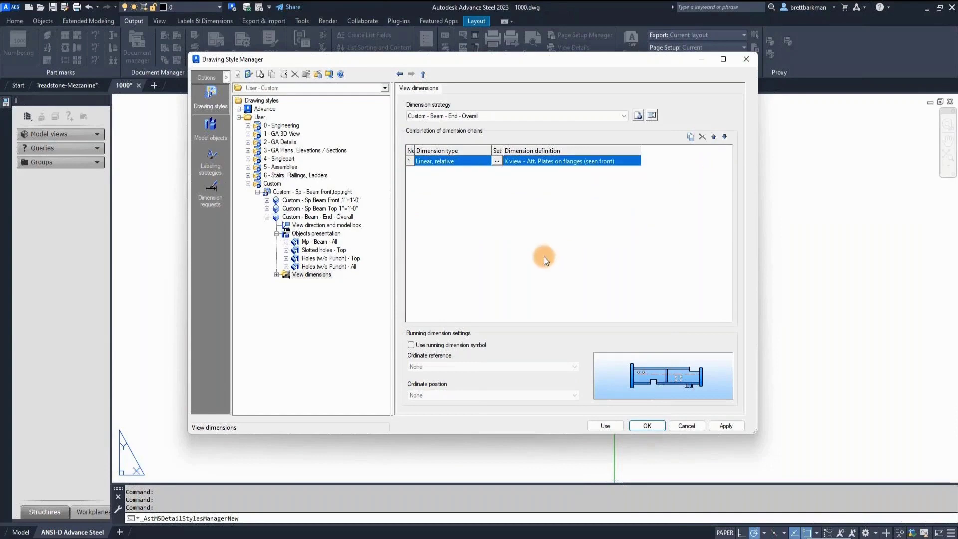
# Step: Set the remaining chain's dimension definition to X - Extremes - Top from the Mp category
pyautogui.click(602, 161)
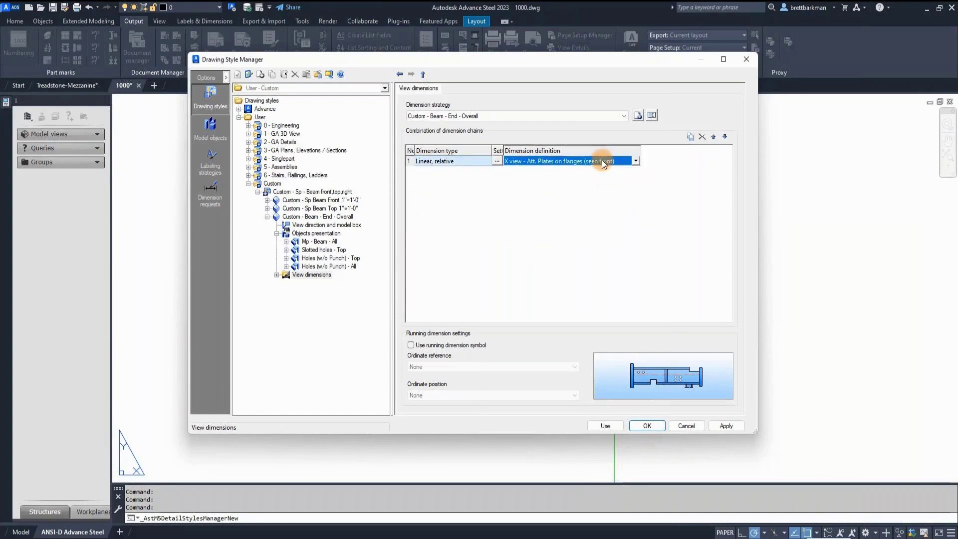
pyautogui.click(637, 161)
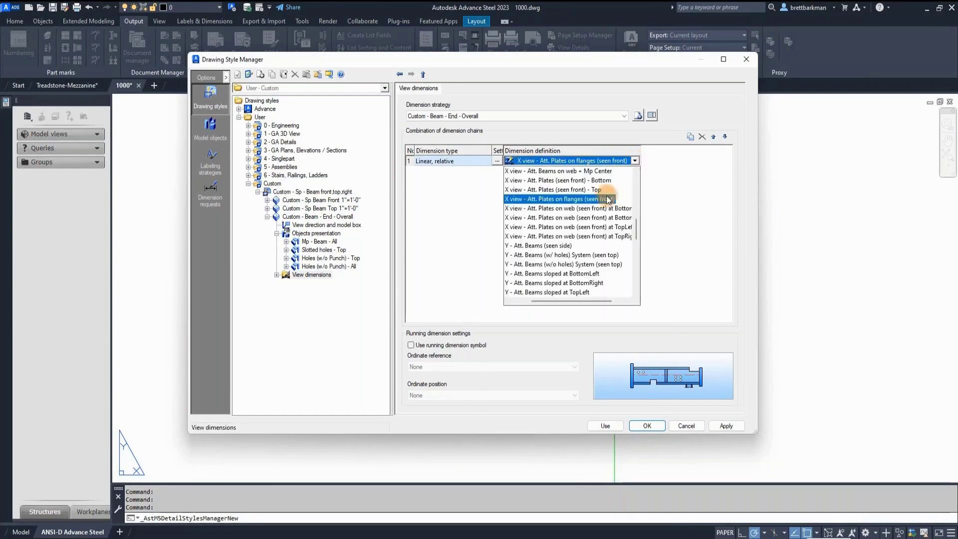
pyautogui.click(520, 301)
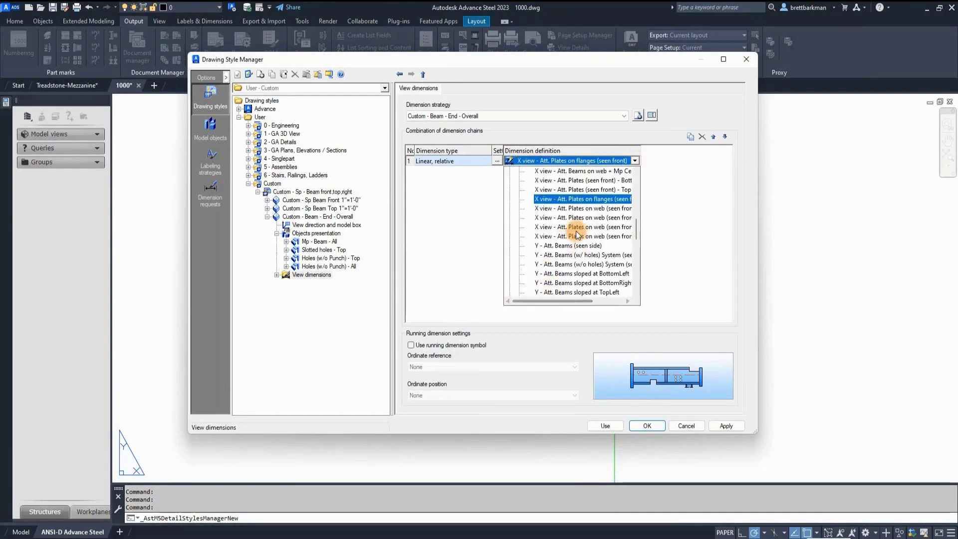
pyautogui.scroll(10, 532, 221)
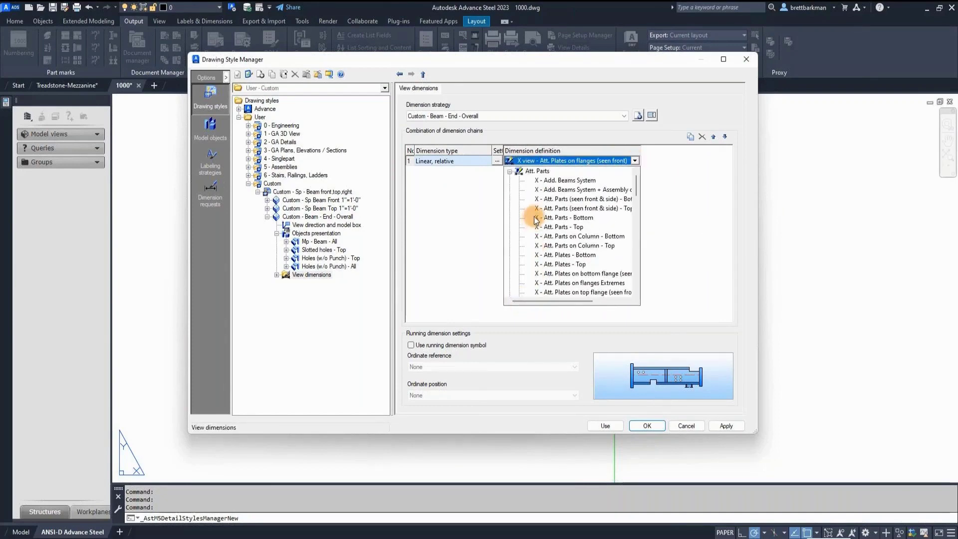
pyautogui.click(510, 171)
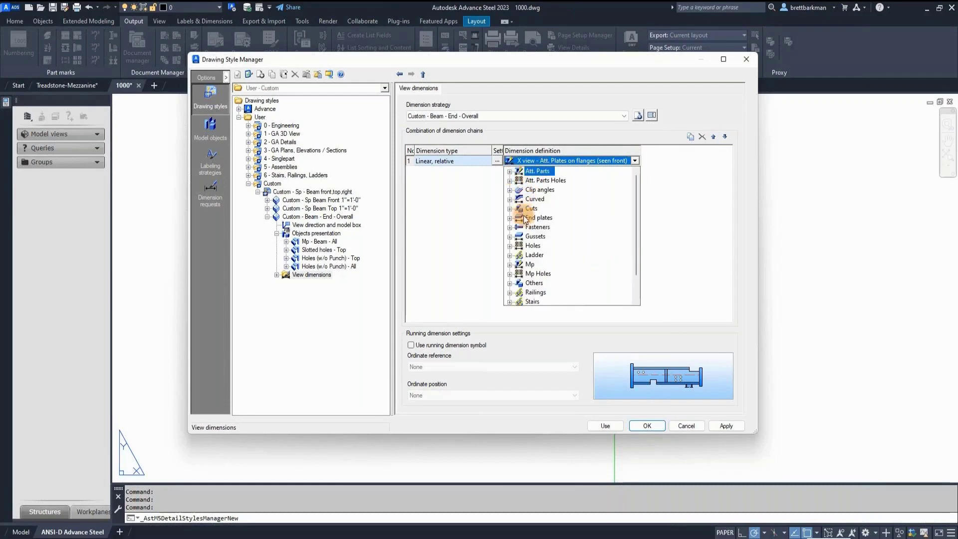
pyautogui.click(509, 264)
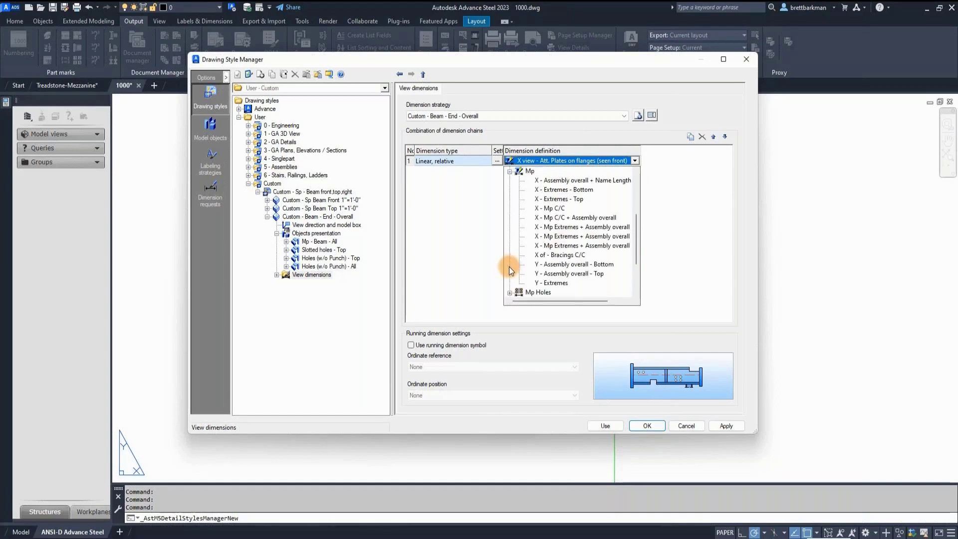
pyautogui.click(555, 200)
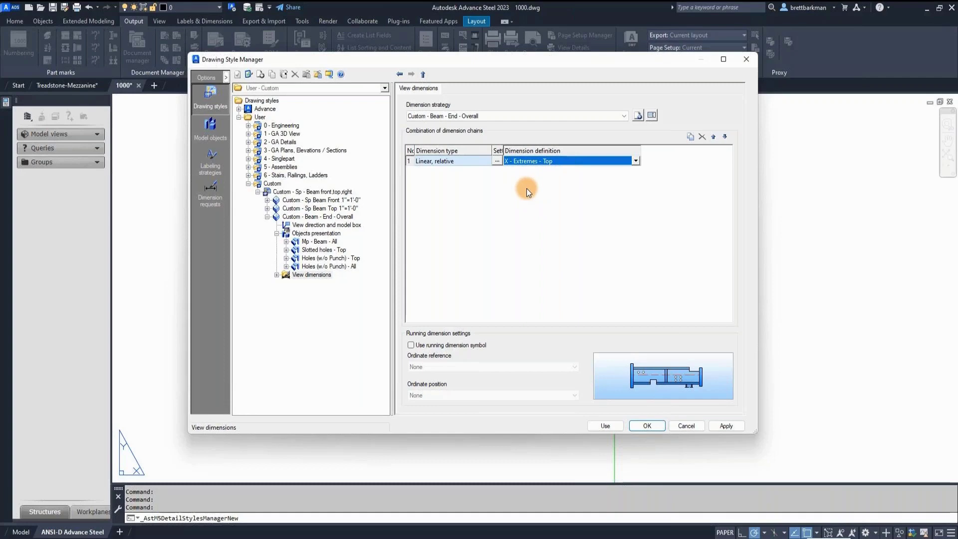
# Step: Add a second linear, relative dimension chain defined as Y - Extremes and apply the style to the end view
pyautogui.click(690, 136)
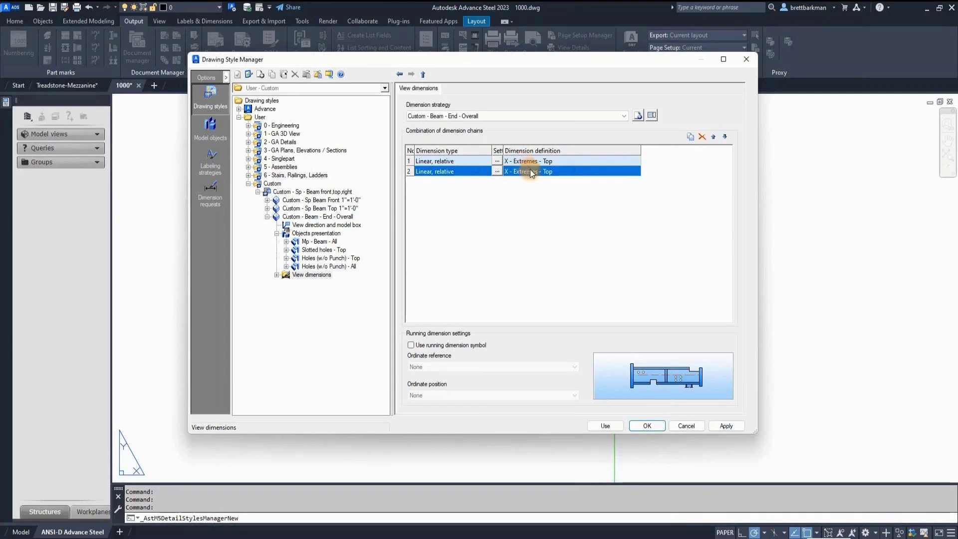
pyautogui.click(638, 171)
pyautogui.click(635, 173)
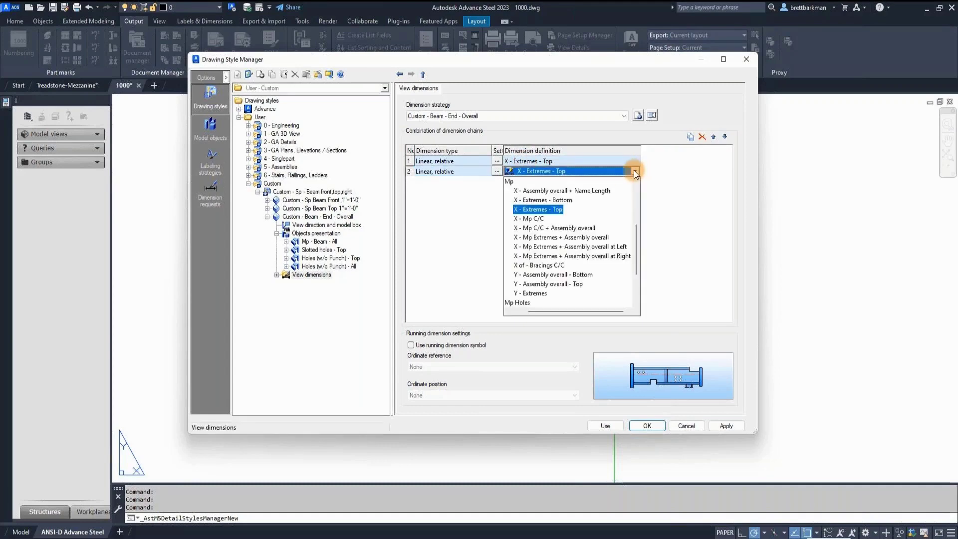
pyautogui.click(543, 293)
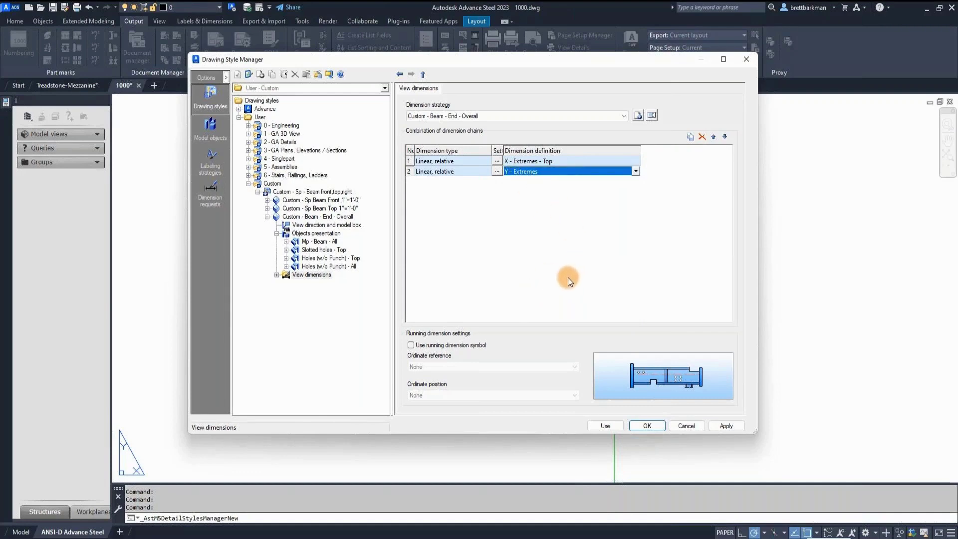
pyautogui.click(715, 425)
pyautogui.click(606, 426)
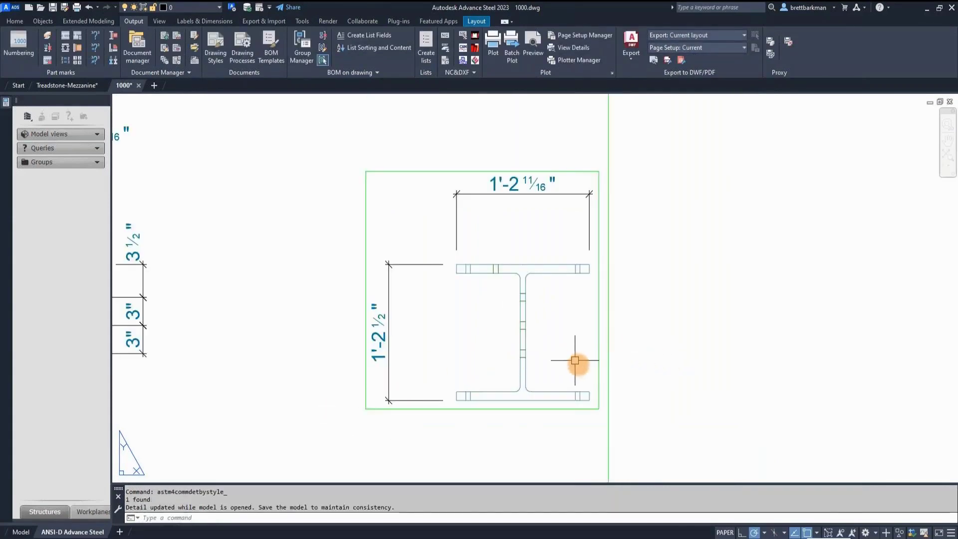
# Step: Set the drawing's linetype scale factor to .25
pyautogui.scroll(2, 575, 365)
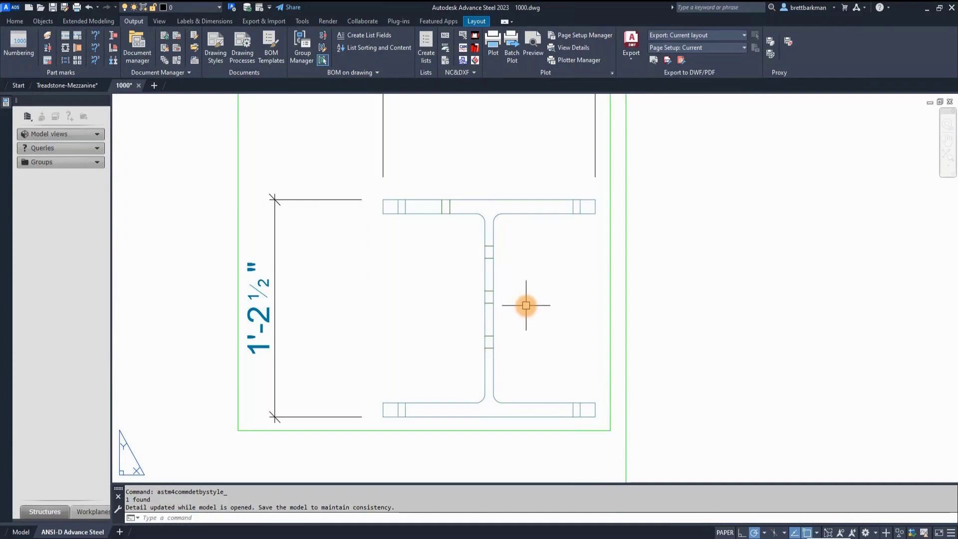
pyautogui.write('ltscale')
pyautogui.press('Return')
pyautogui.write('.25')
pyautogui.press('Return')
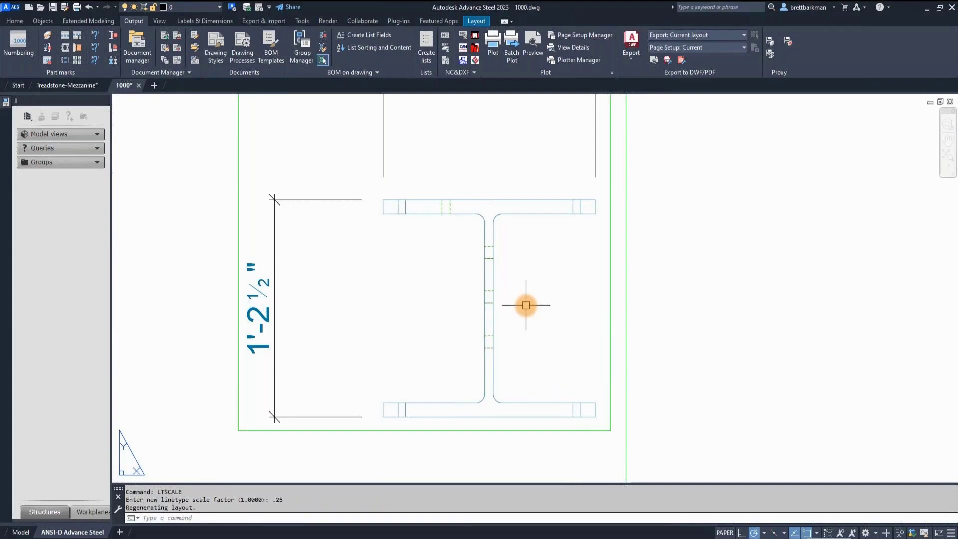
# Step: Examine the hidden hole lines in the end view and along the beam's upper flange, finishing with the whole sheet in view
pyautogui.scroll(3, 511, 306)
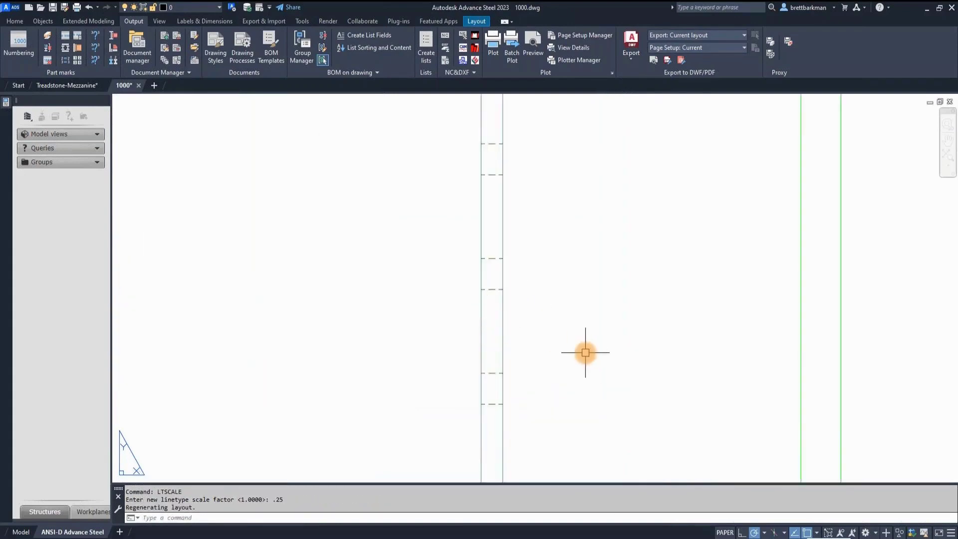
pyautogui.scroll(-6, 584, 352)
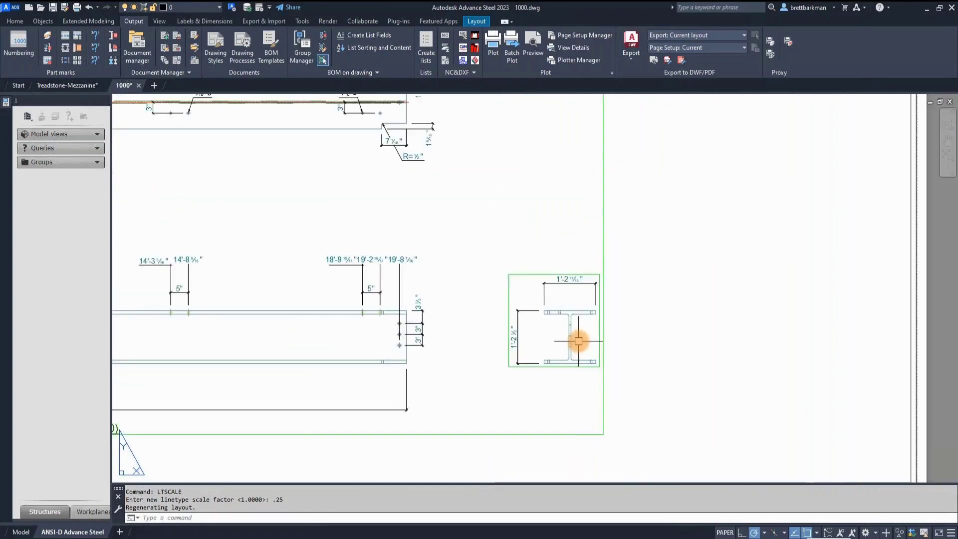
pyautogui.scroll(-1, 579, 342)
pyautogui.scroll(5, 502, 316)
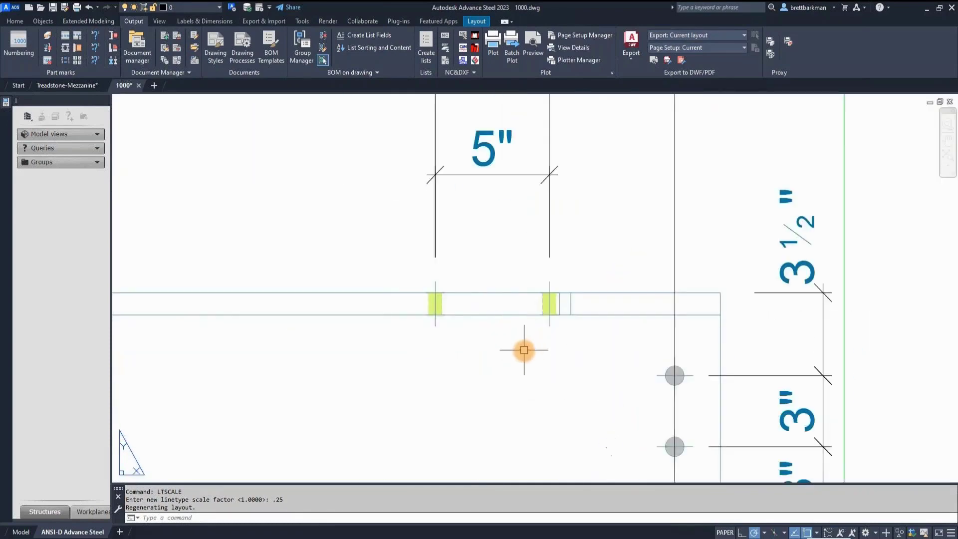
pyautogui.scroll(-6, 524, 353)
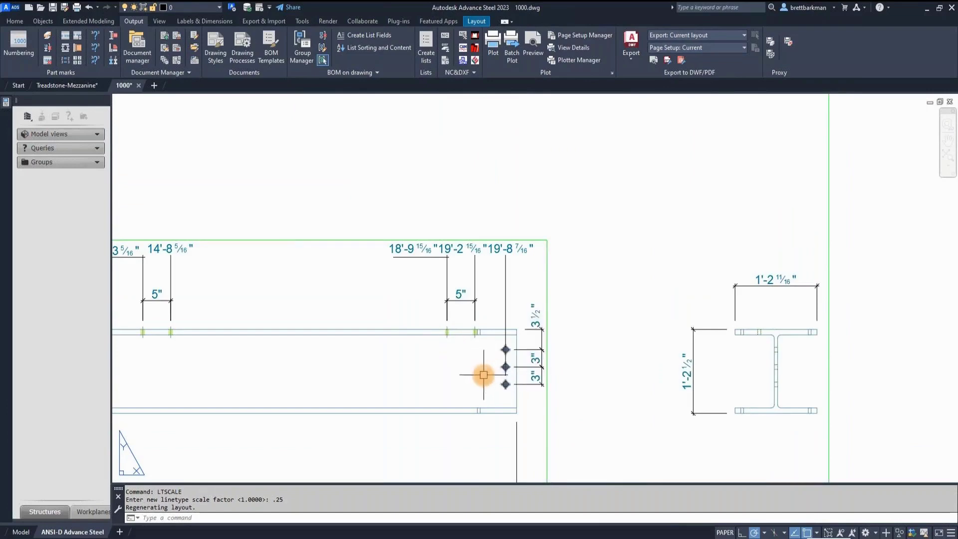
pyautogui.moveTo(488, 372); pyautogui.dragTo(547, 317, button='middle')
pyautogui.scroll(6, 536, 277)
pyautogui.scroll(3, 529, 261)
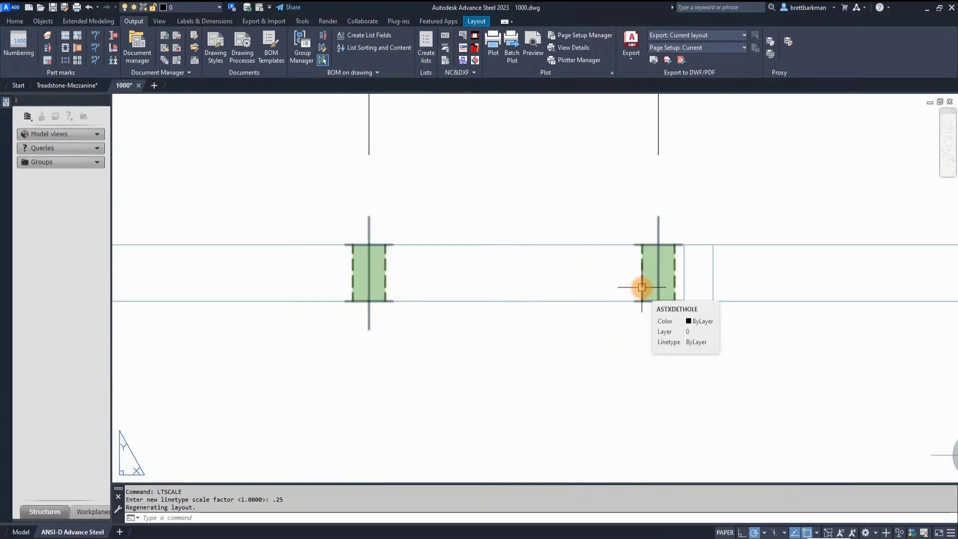
pyautogui.middleClick(478, 319)
pyautogui.middleClick(477, 320)
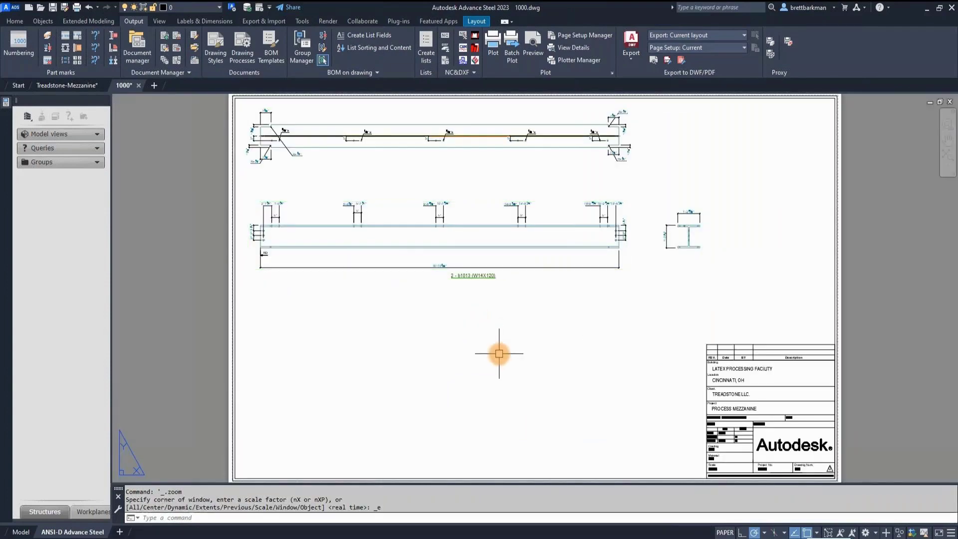
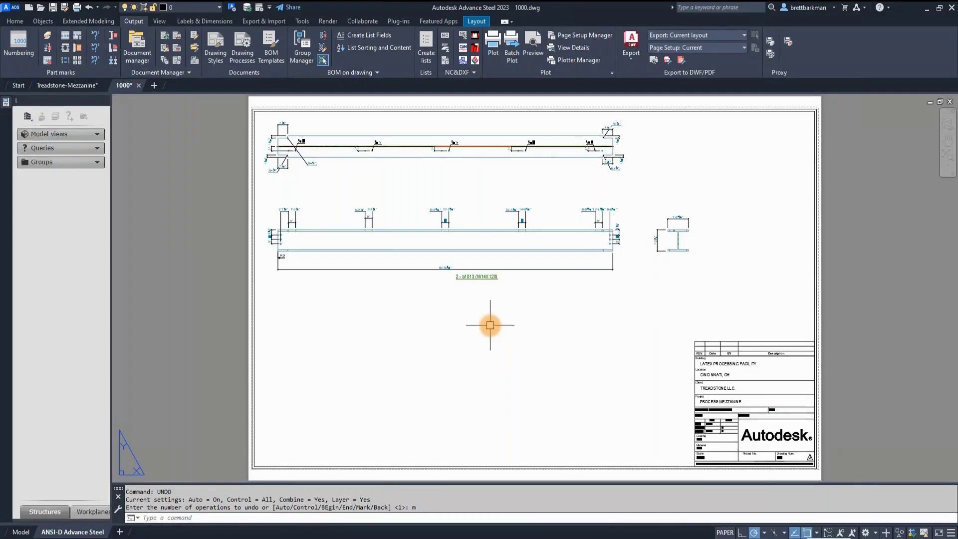
# Step: Change the drawing's prototype to VandelayProto-ANSI-D.dwg and check the new title block
pyautogui.click(219, 22)
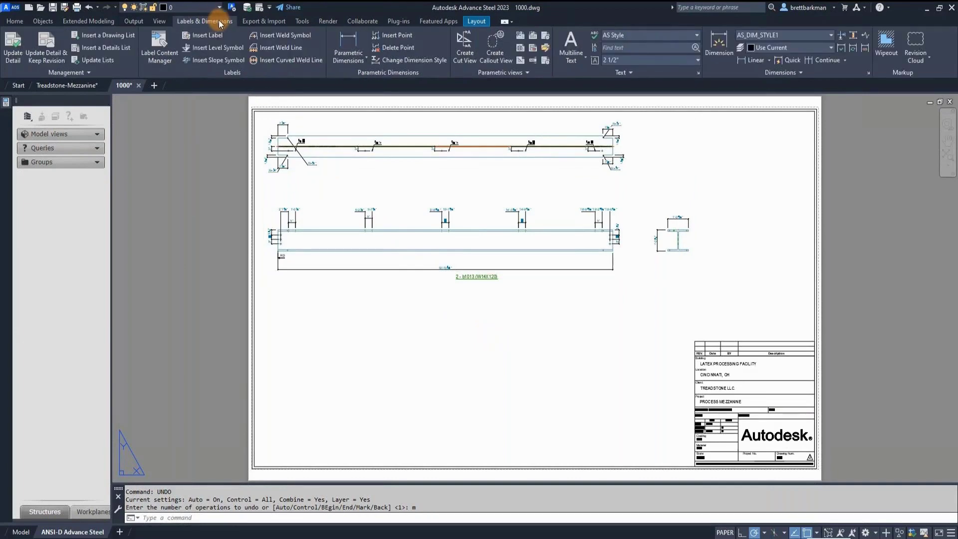
pyautogui.click(546, 49)
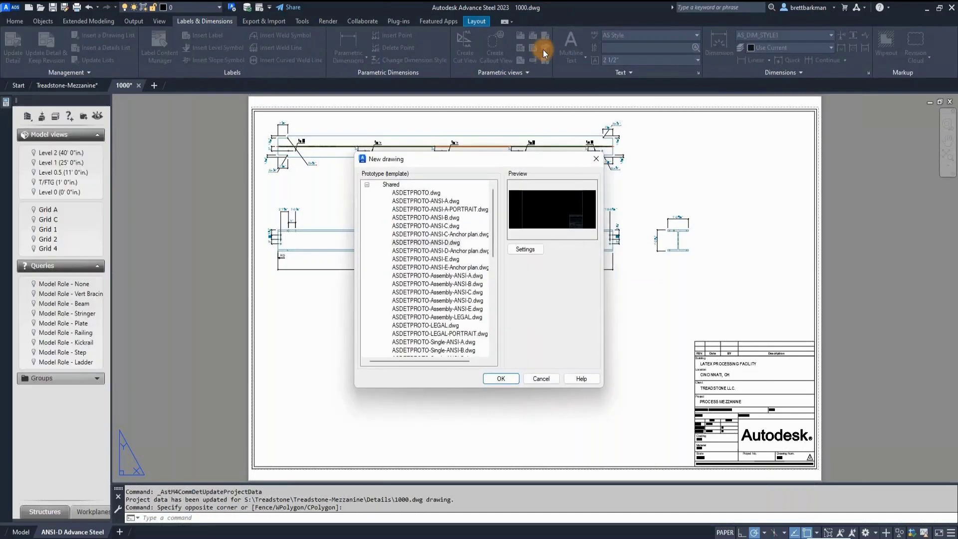
pyautogui.scroll(-10, 445, 249)
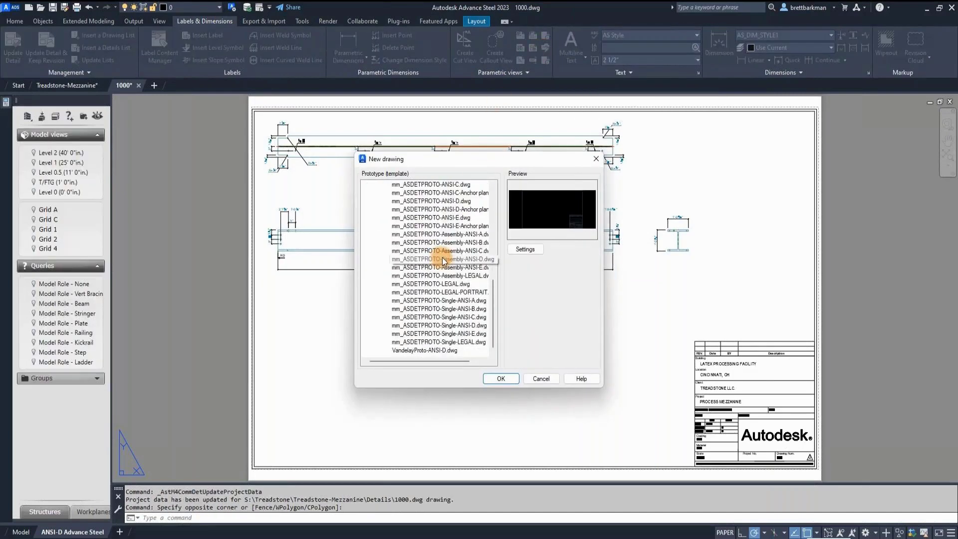
pyautogui.click(413, 351)
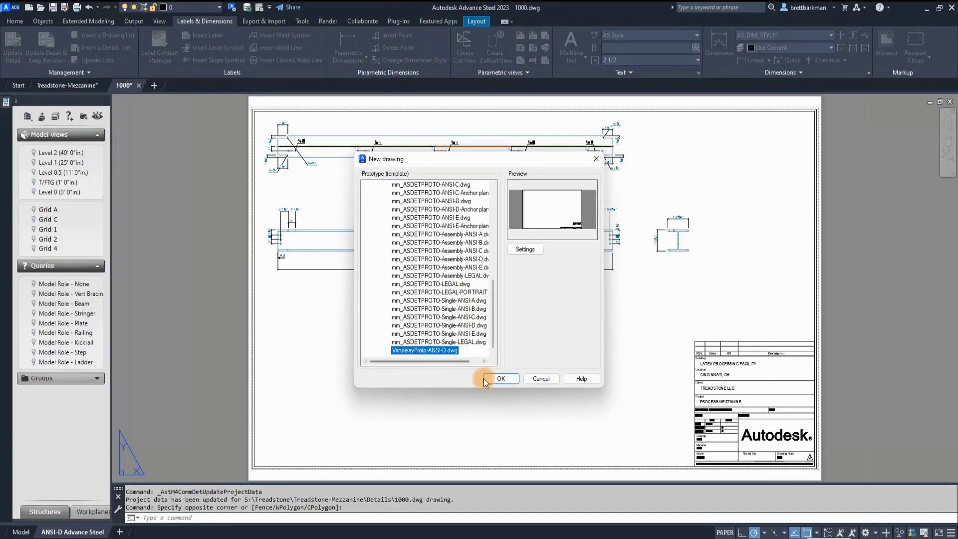
pyautogui.click(501, 379)
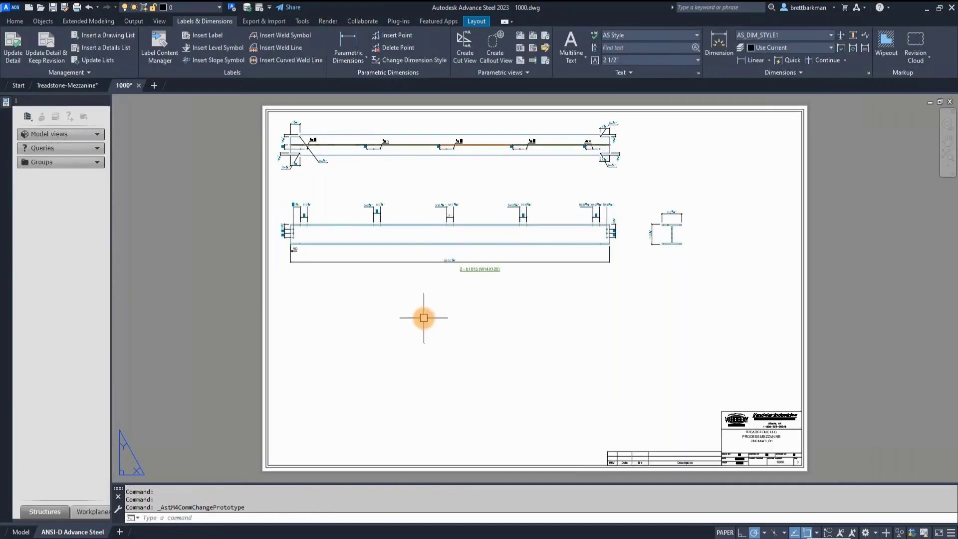
pyautogui.scroll(-2, 424, 319)
pyautogui.scroll(6, 668, 421)
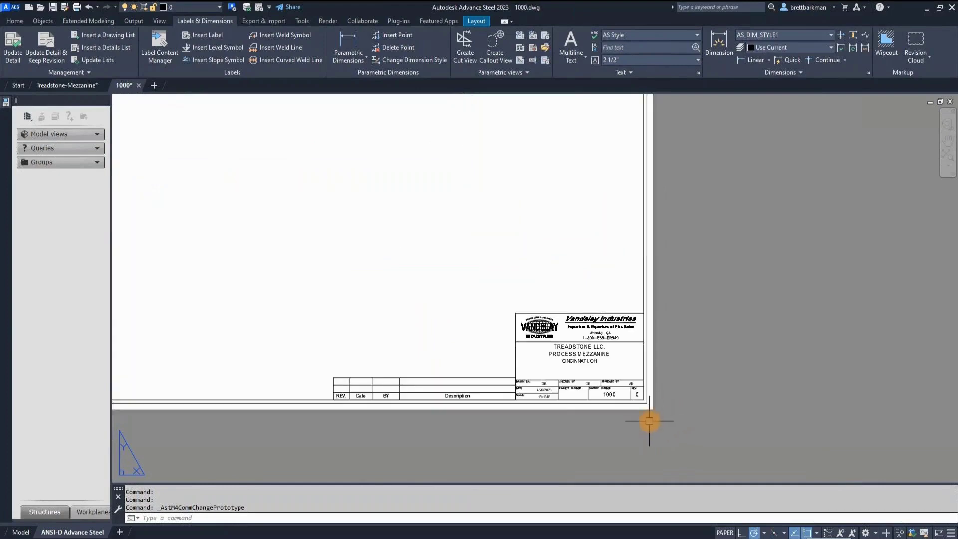
pyautogui.scroll(2, 658, 434)
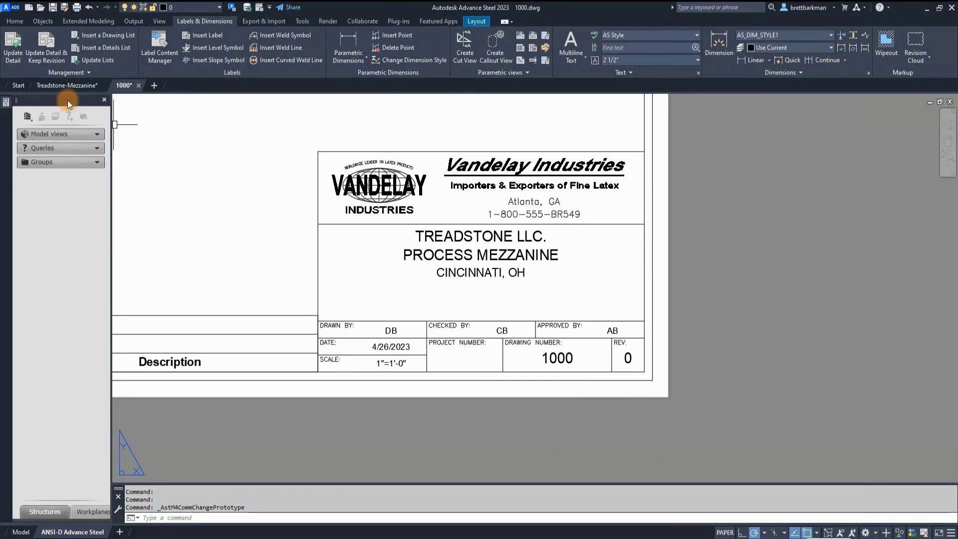
# Step: Switch to the Treadstone-Mezzanine model and set the project number to 1234-01 in its project data
pyautogui.click(64, 86)
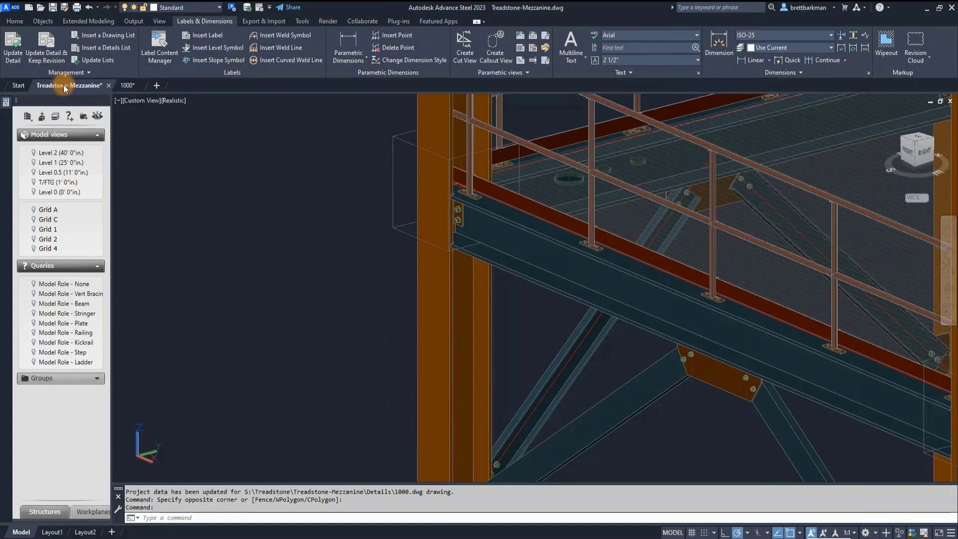
pyautogui.click(22, 23)
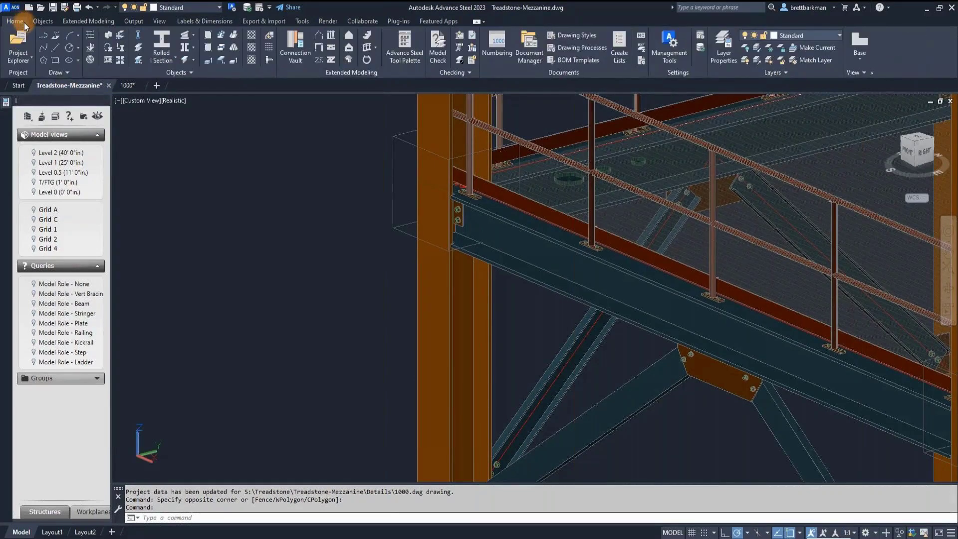
pyautogui.click(701, 35)
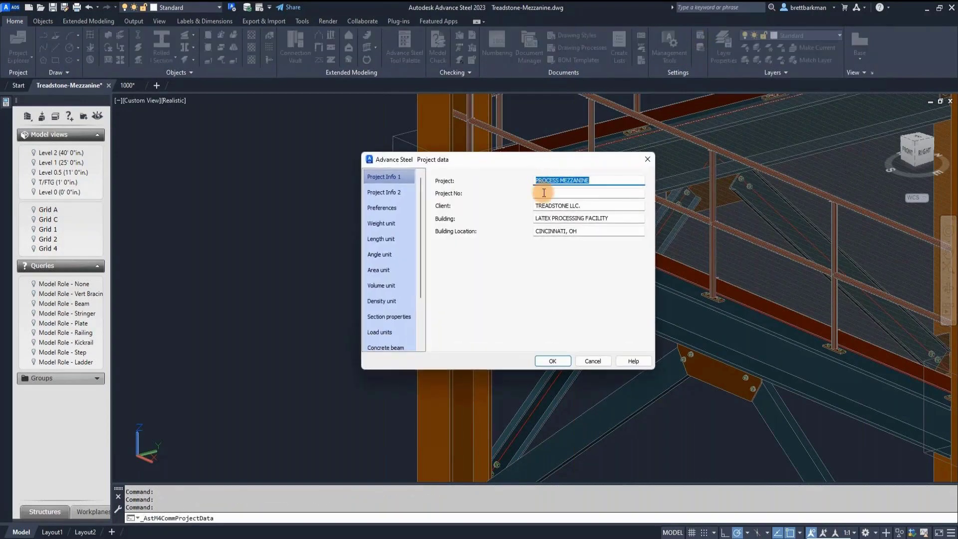
pyautogui.click(544, 192)
pyautogui.write('1234-01')
pyautogui.click(551, 362)
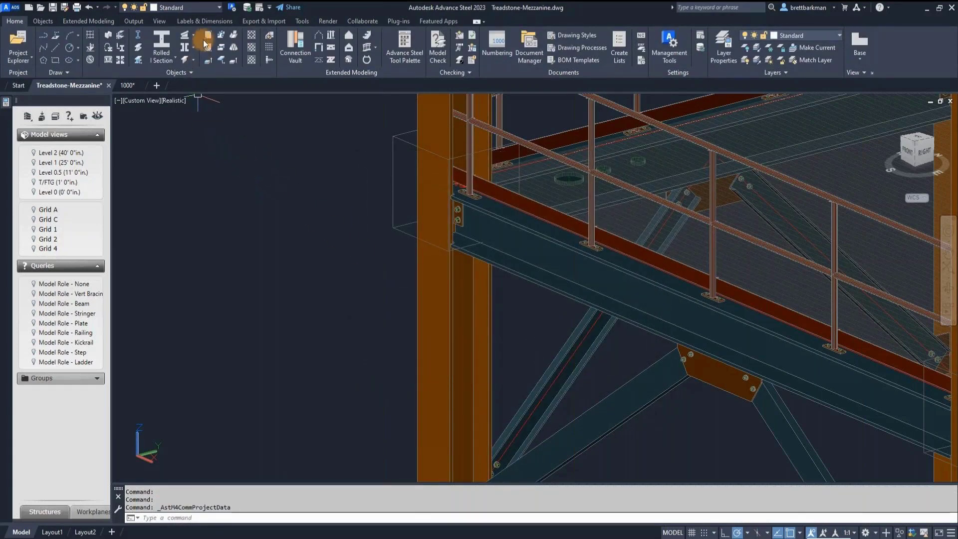
# Step: Update the page headers of the detail drawings from the model and return to drawing 1000 to check the title block
pyautogui.click(212, 22)
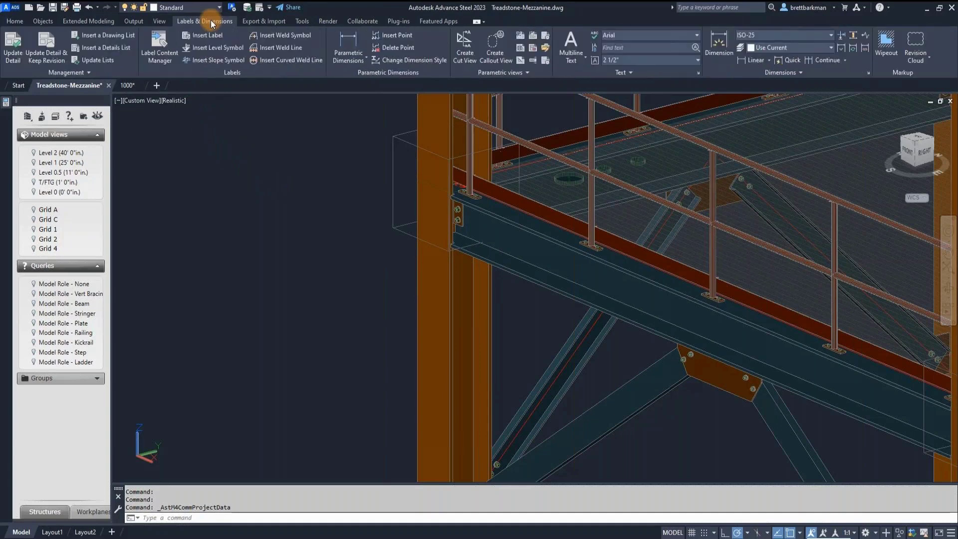
pyautogui.click(72, 74)
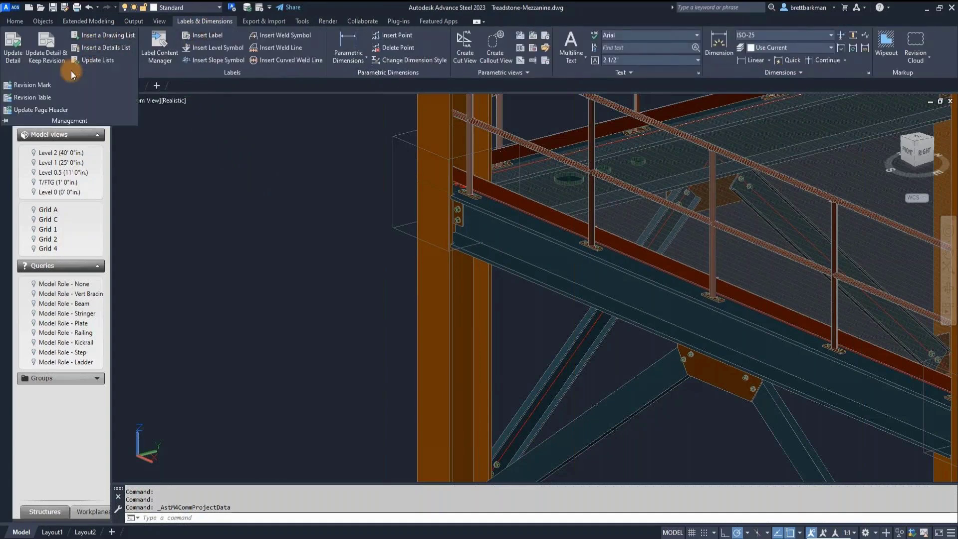
pyautogui.click(62, 112)
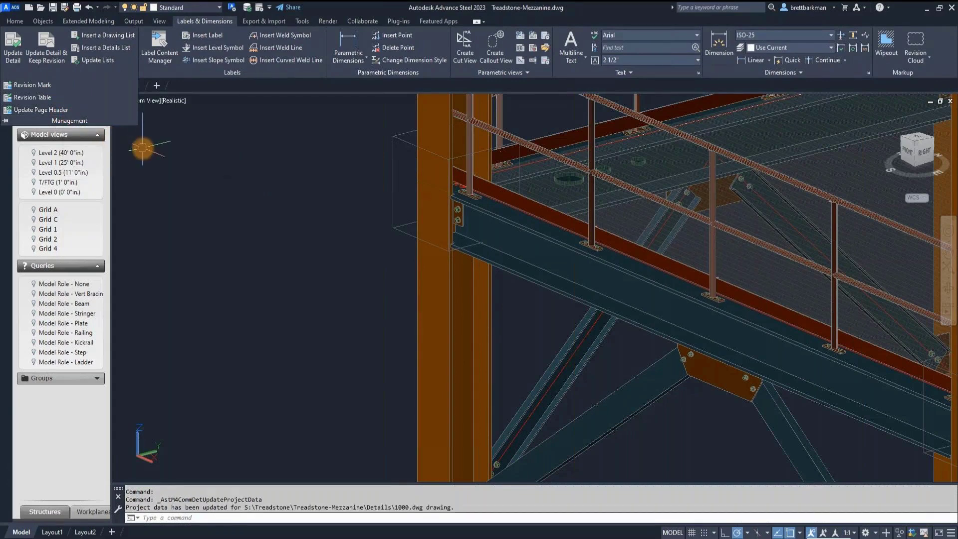
pyautogui.click(124, 86)
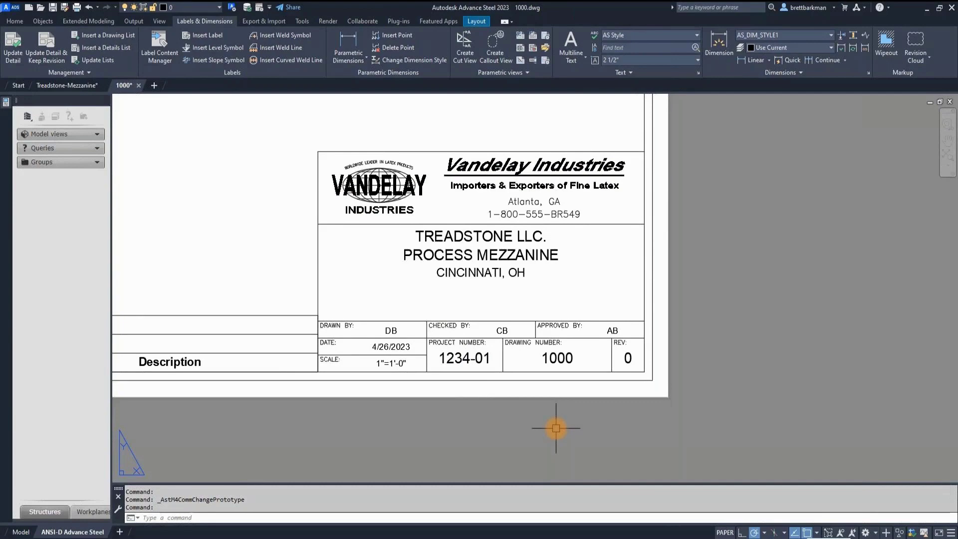
# Step: Edit the title block's attributes in drawing 1000, setting the DRAWING_TITLE value to BEAM DETAIL
pyautogui.click(454, 327)
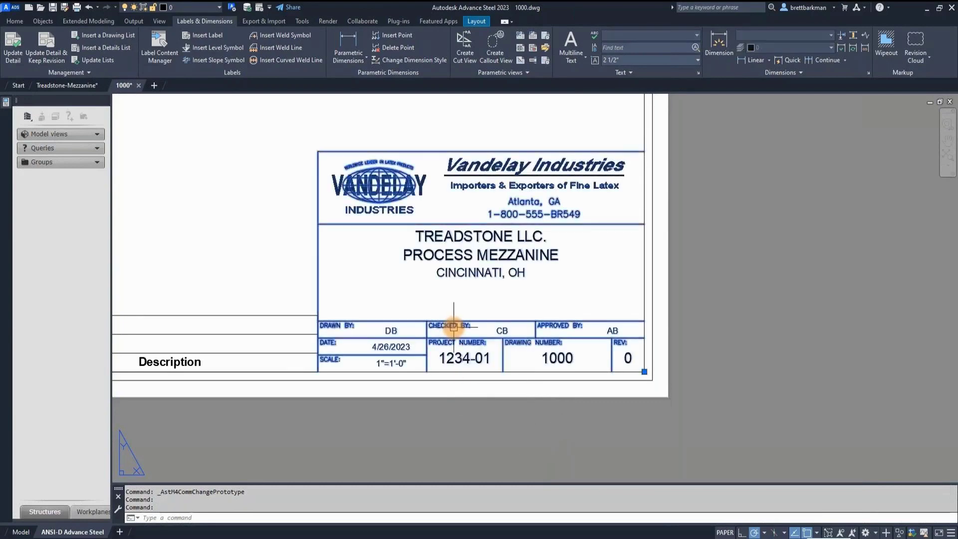
pyautogui.doubleClick(454, 327)
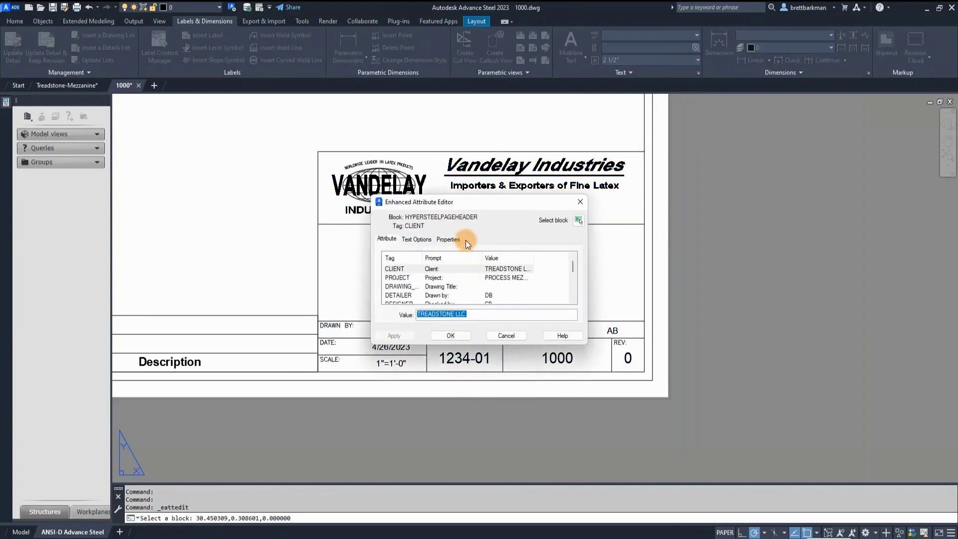
pyautogui.moveTo(479, 196); pyautogui.dragTo(476, 114)
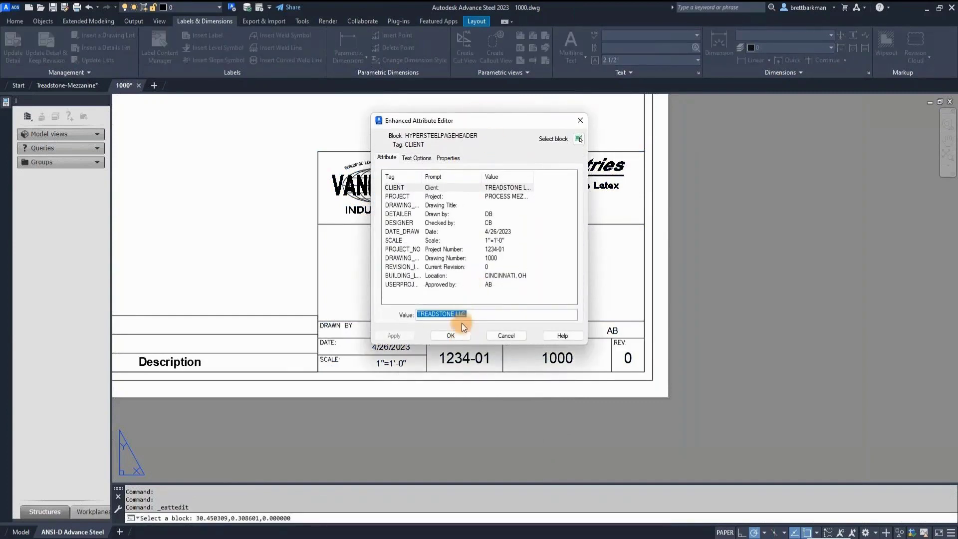
pyautogui.moveTo(484, 345); pyautogui.dragTo(484, 380)
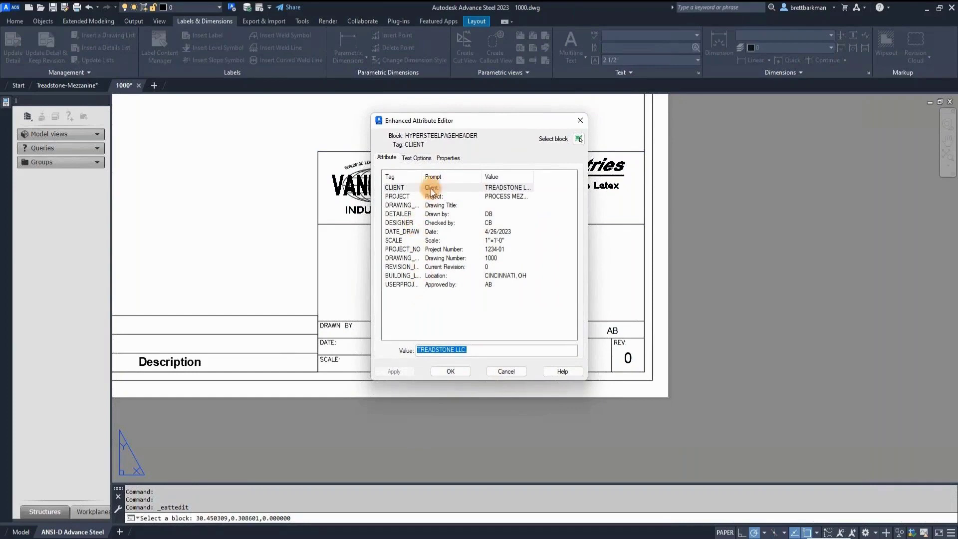
pyautogui.moveTo(423, 176); pyautogui.dragTo(443, 174)
pyautogui.click(416, 205)
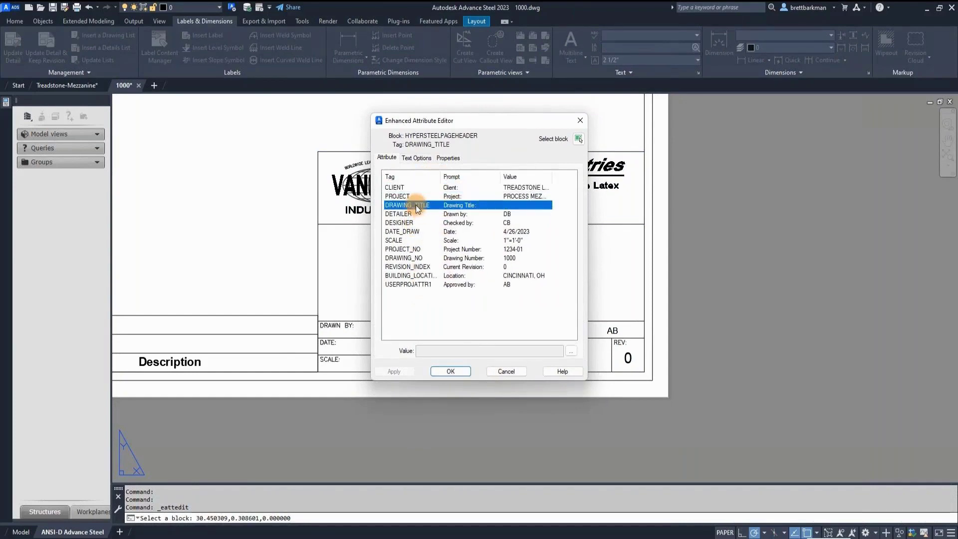
pyautogui.click(571, 350)
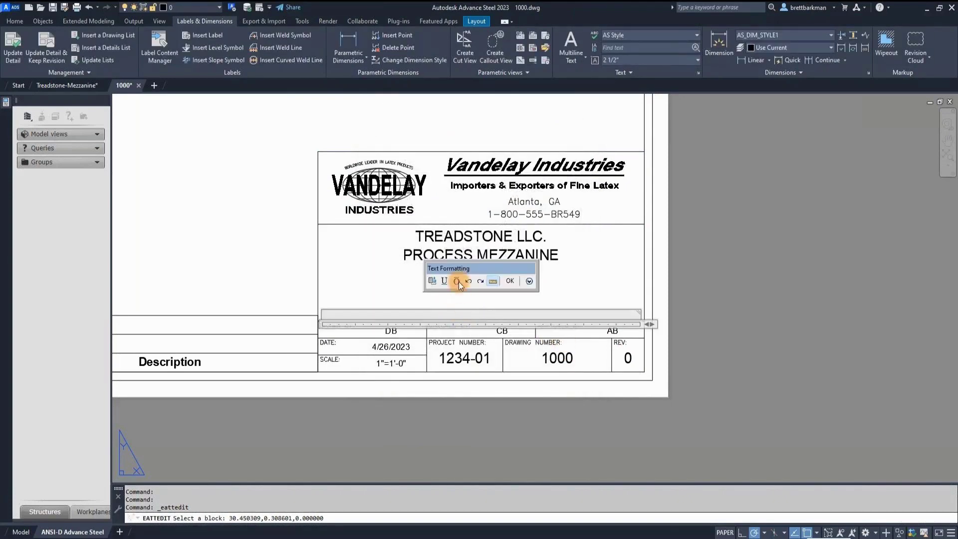
pyautogui.write('BEAM DETAIL')
pyautogui.click(510, 281)
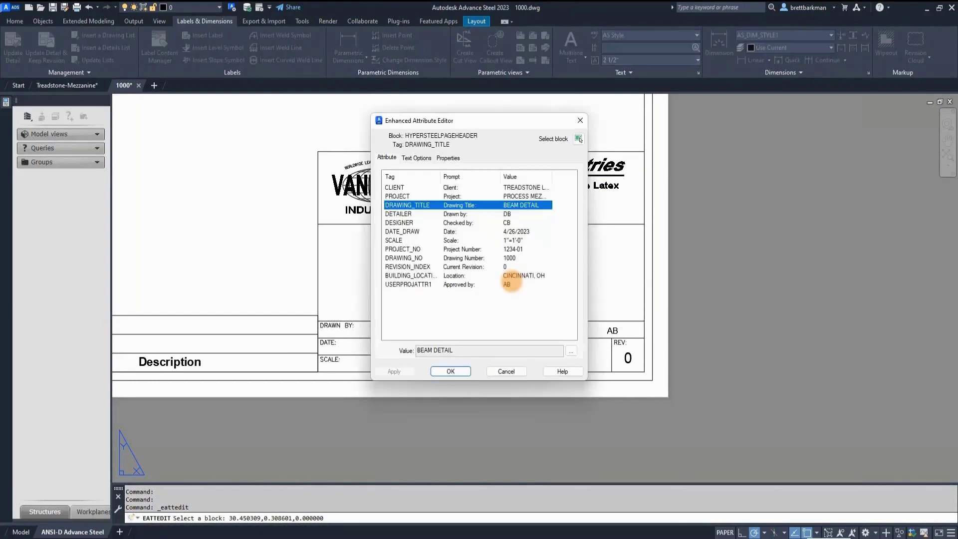
pyautogui.click(452, 372)
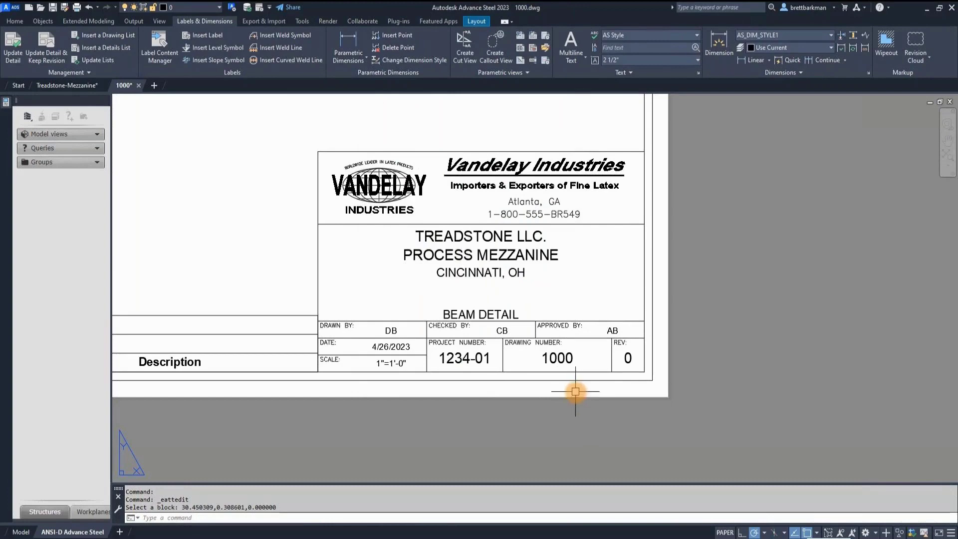
# Step: Save drawing 1000 with its completed title block
pyautogui.middleClick(577, 393)
pyautogui.middleClick(577, 393)
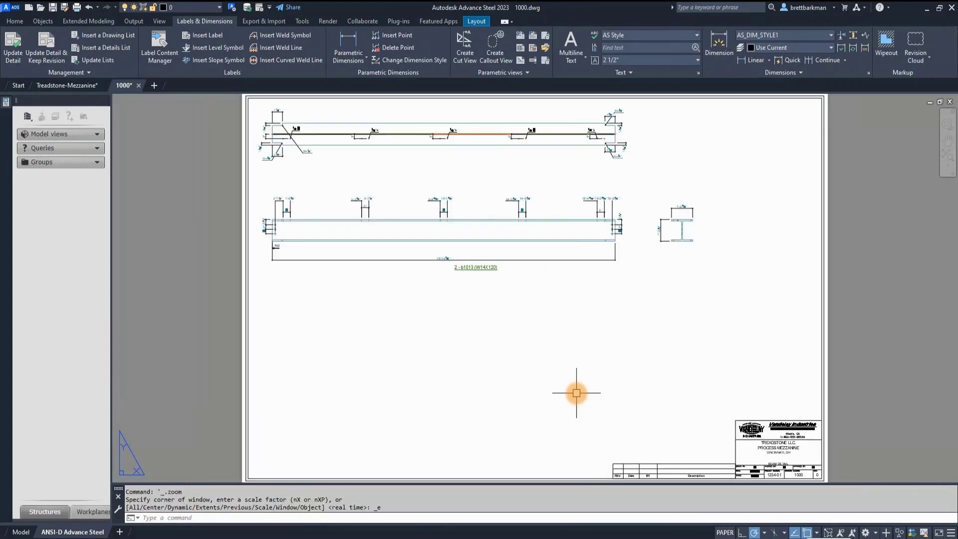
pyautogui.hotkey('ctrl', 's')
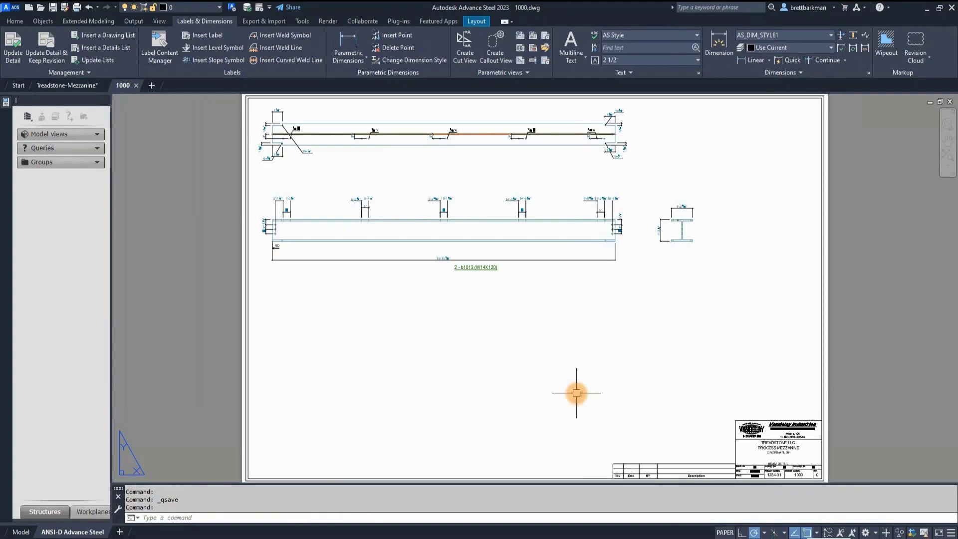